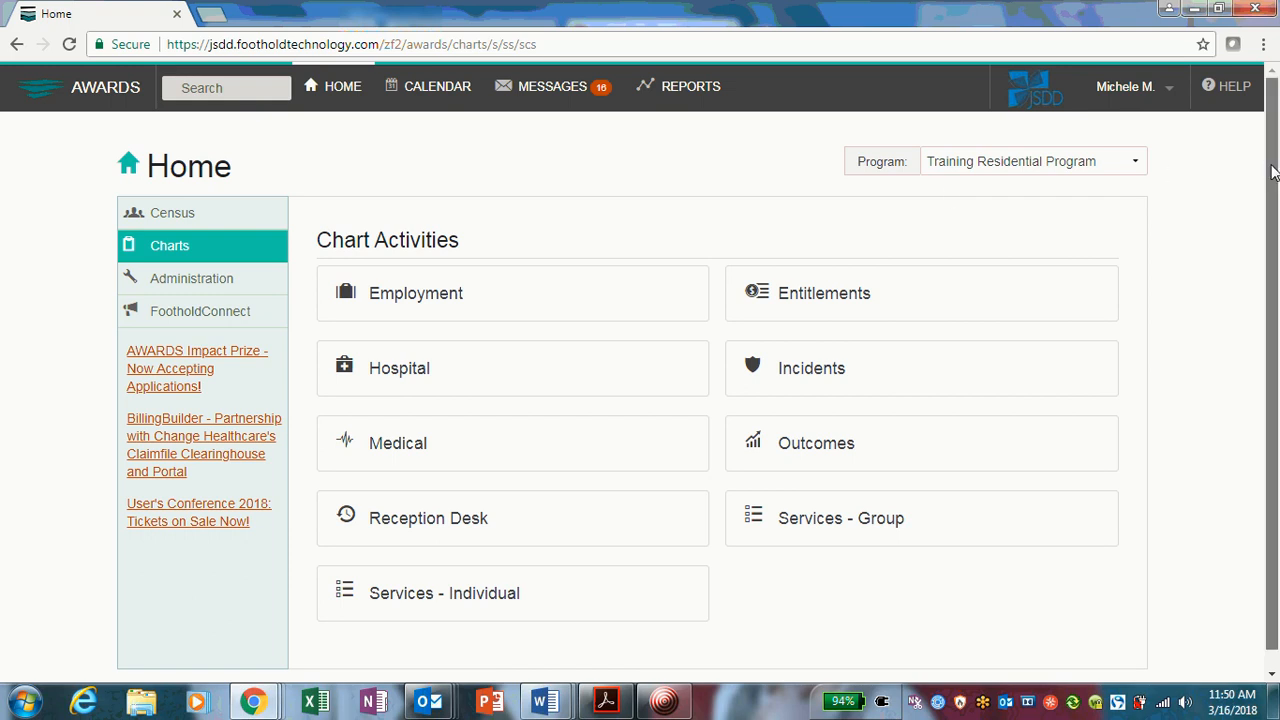
Step: Open Plans and Reviews from the individual services in the Training Residential Program's chart activities
left_click_drag(1272, 172, 1272, 191)
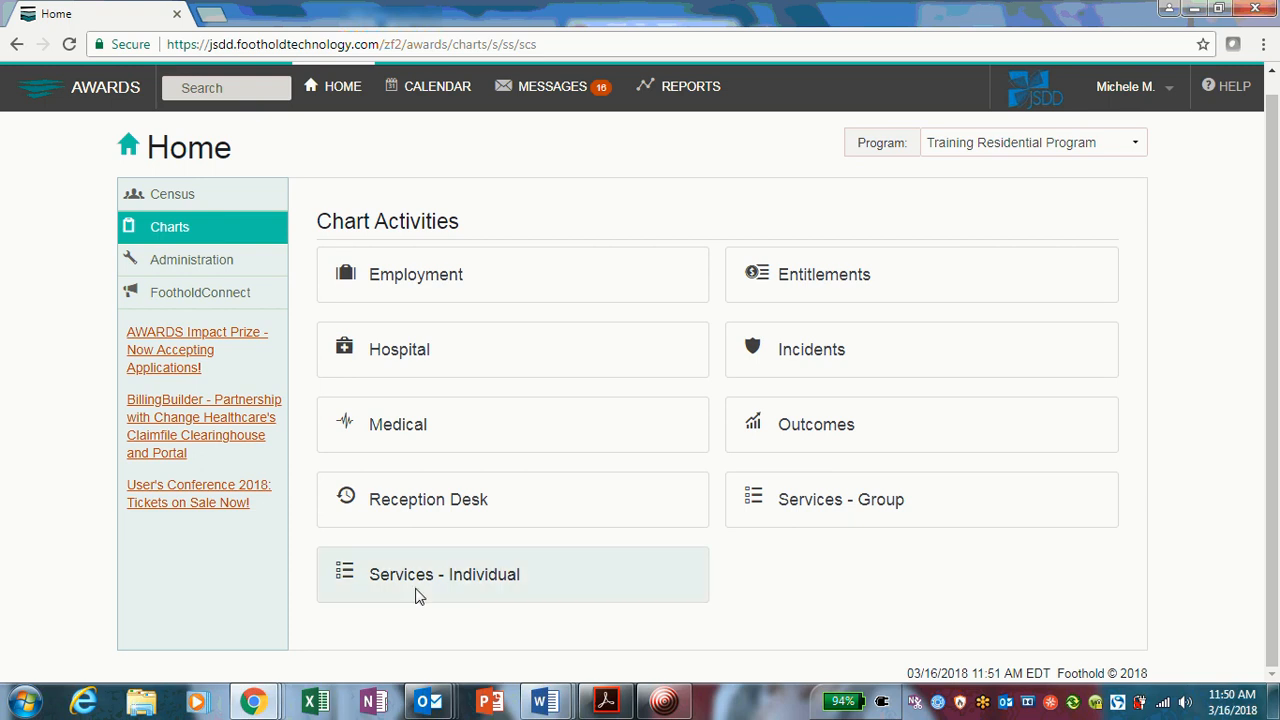
left_click(414, 591)
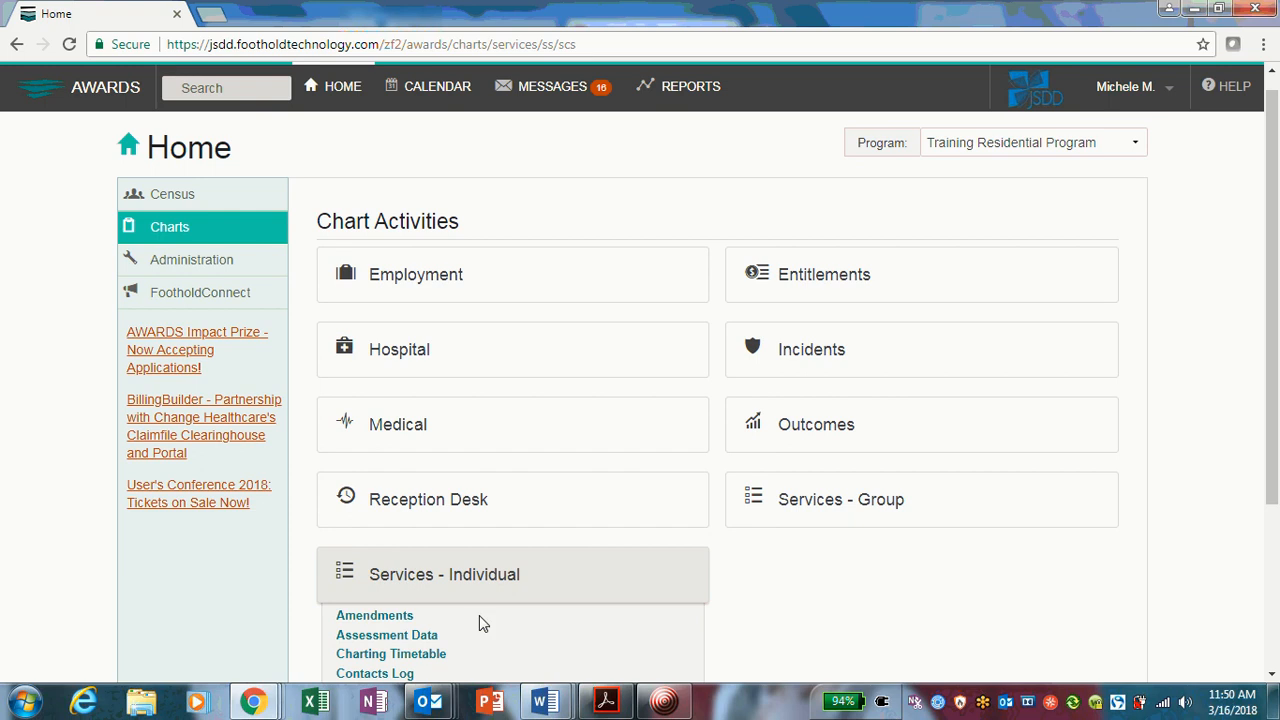
left_click_drag(1276, 371, 1274, 583)
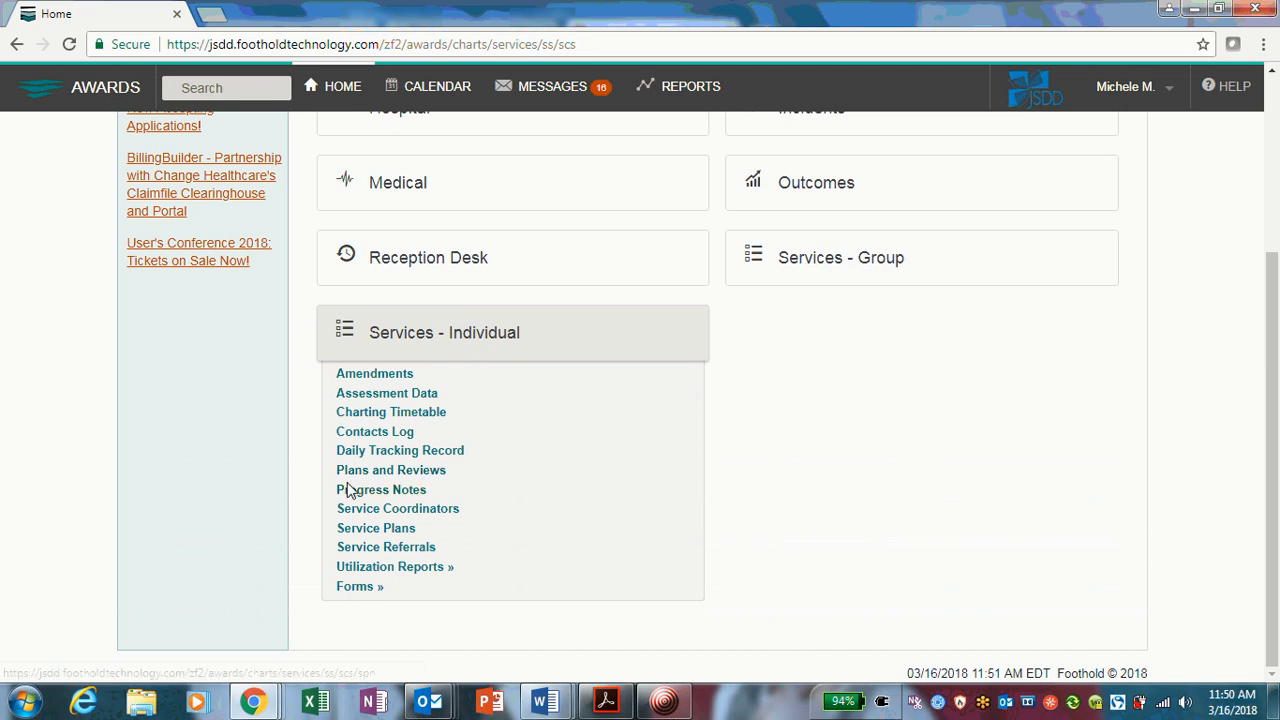
left_click(432, 480)
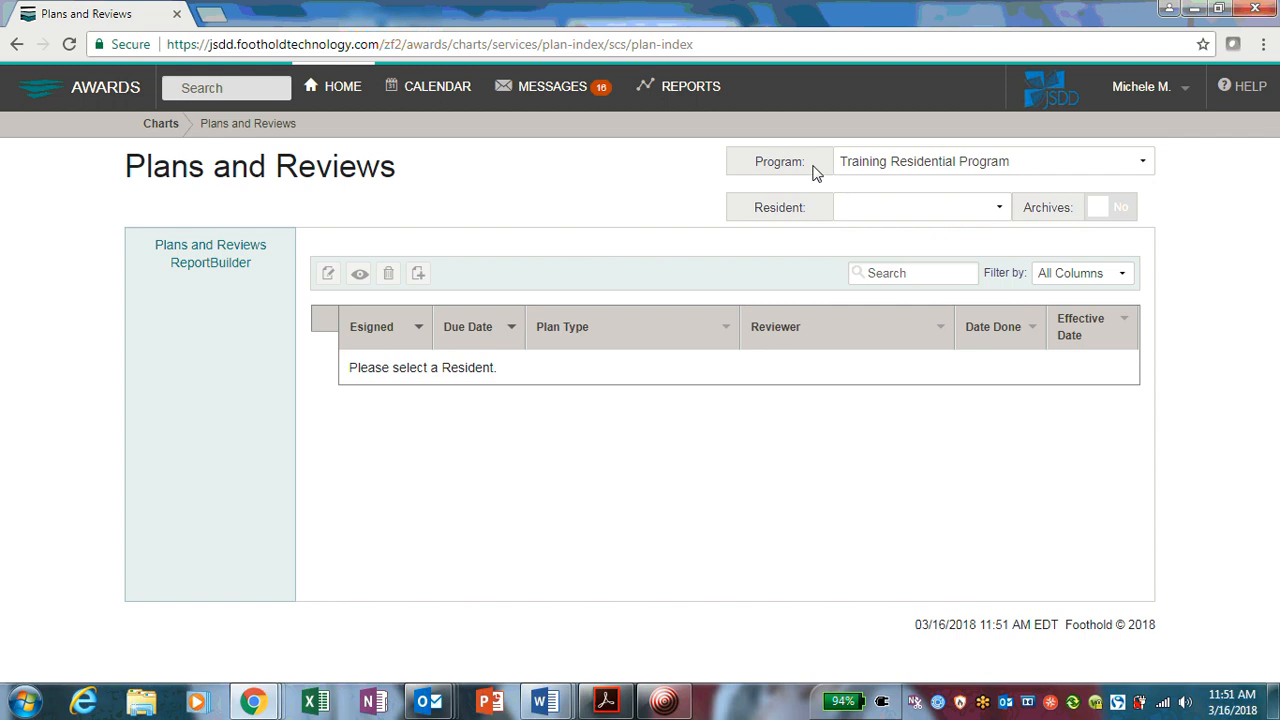
Step: Select the resident whose plans are handled in Plans and Reviews and dismiss the incoming e-mail notifications
left_click(1001, 211)
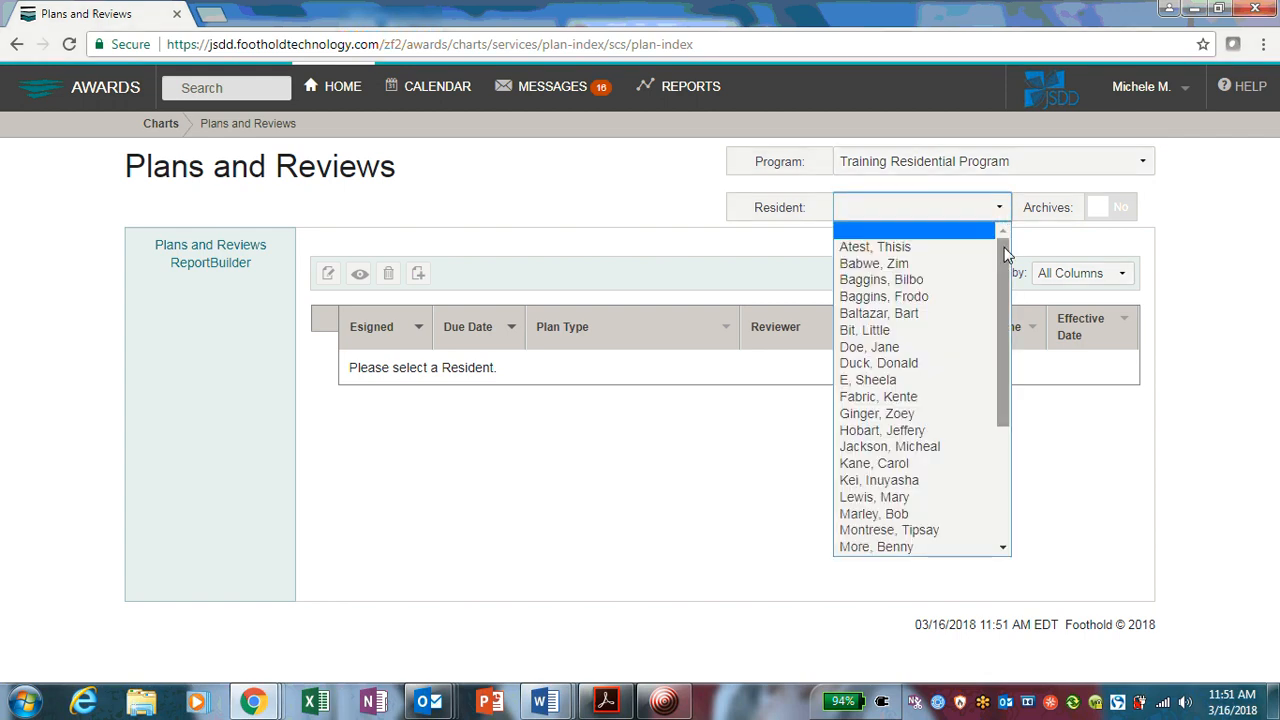
left_click_drag(1005, 250, 1002, 385)
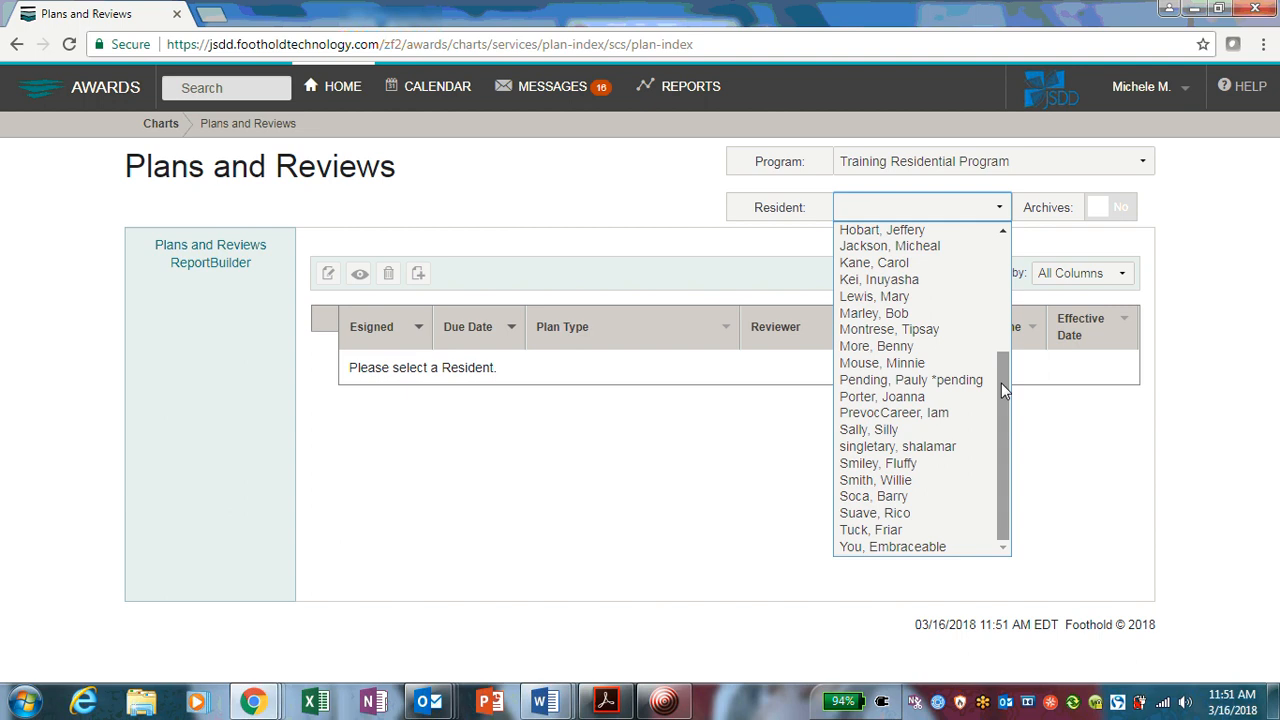
left_click(940, 432)
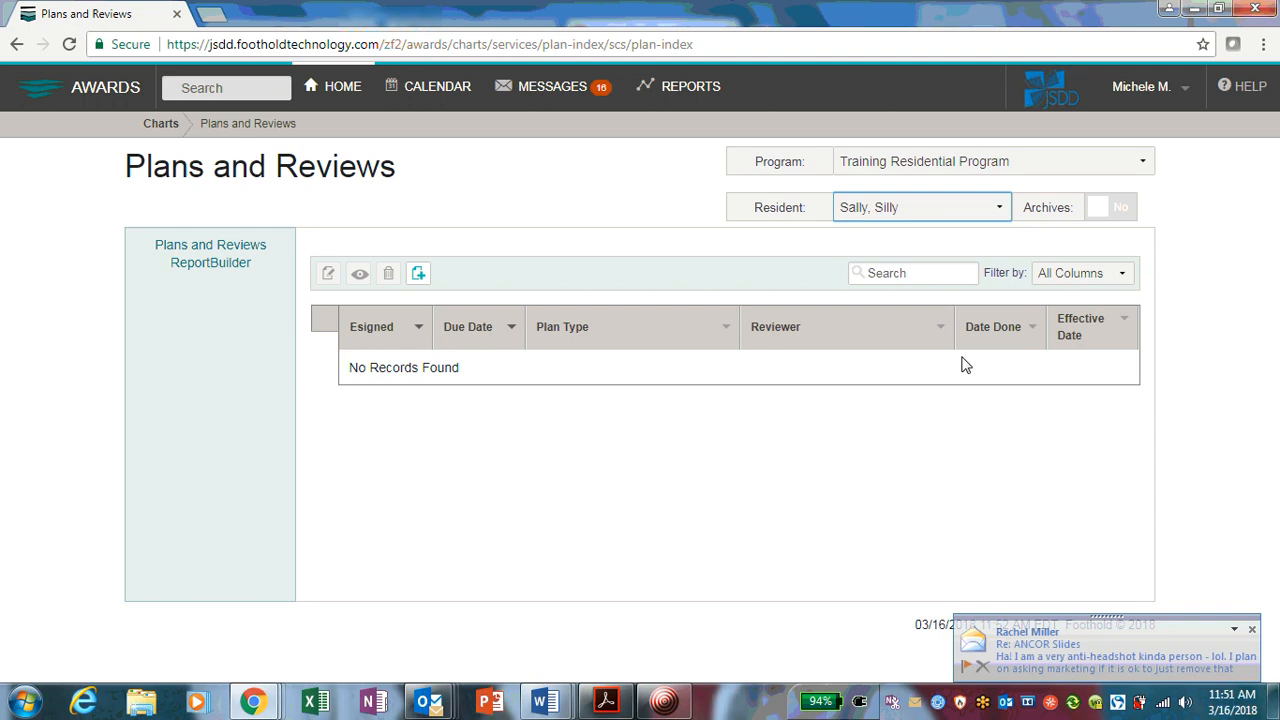
left_click(1251, 629)
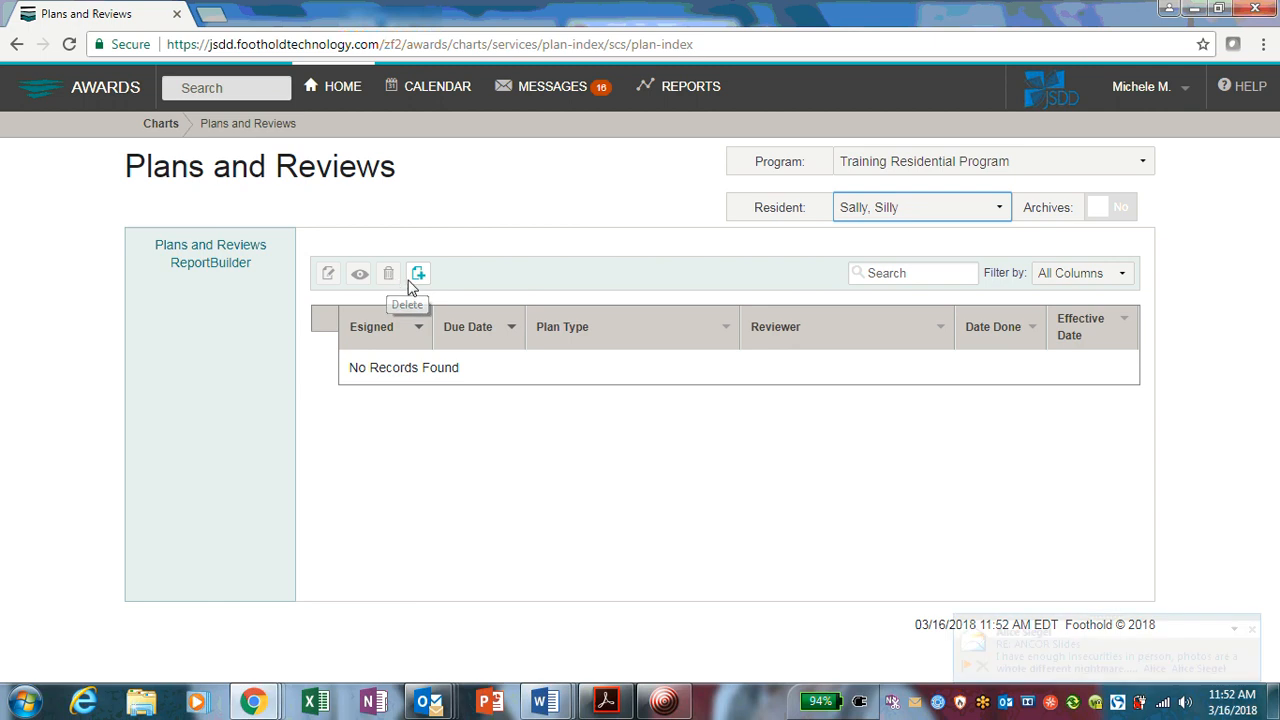
left_click(1251, 628)
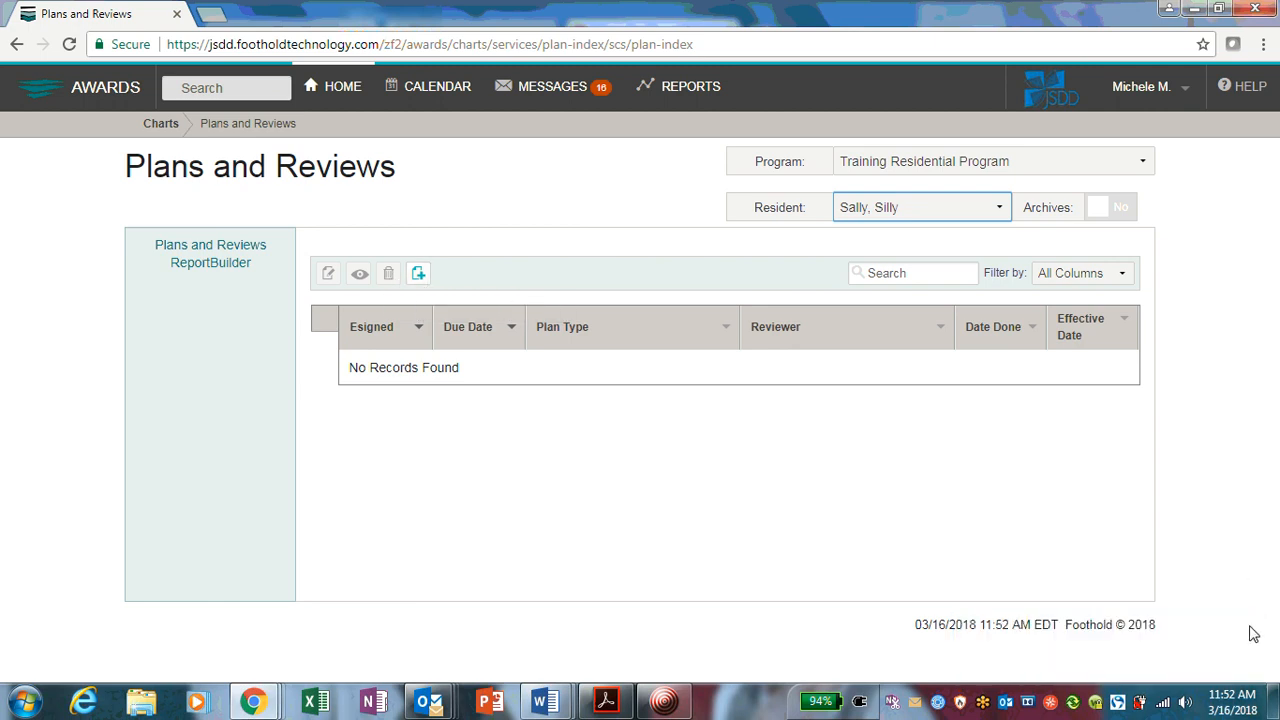
Step: Create a new plan for the resident and set its due date to 03/09/2018, checking the system calendar for the date
left_click(420, 276)
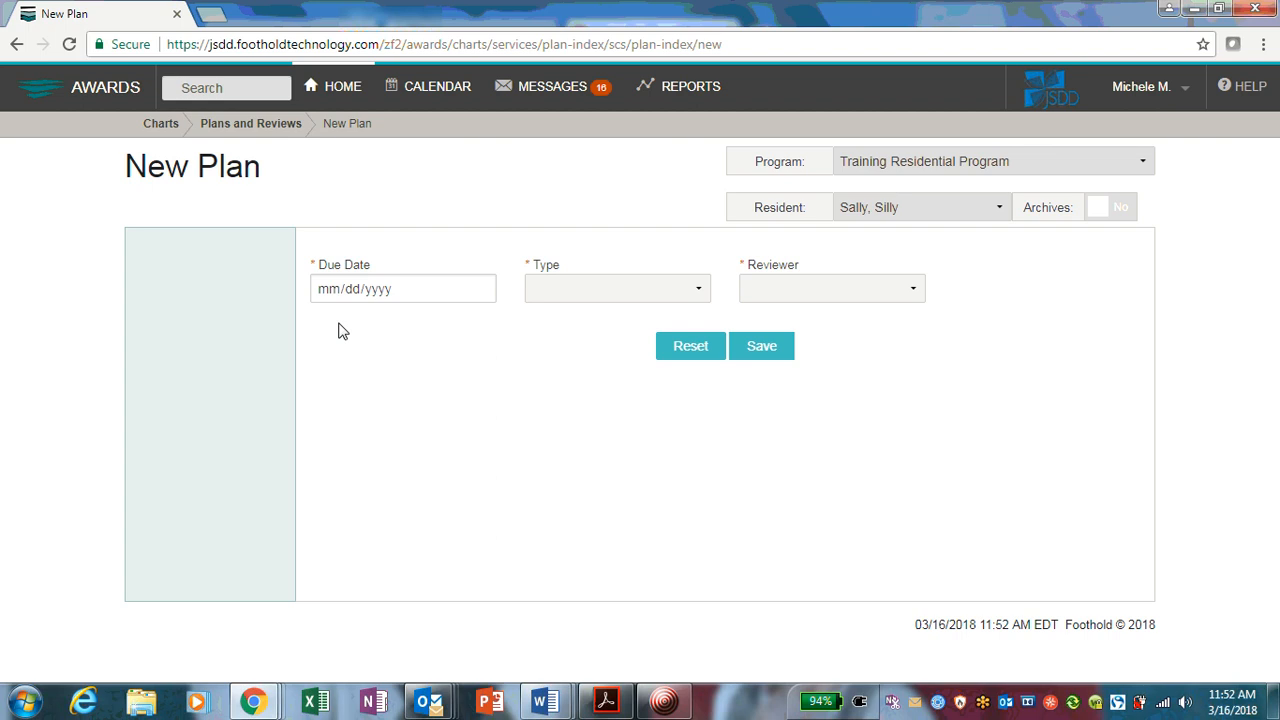
mouse_move(490, 300)
left_click(484, 296)
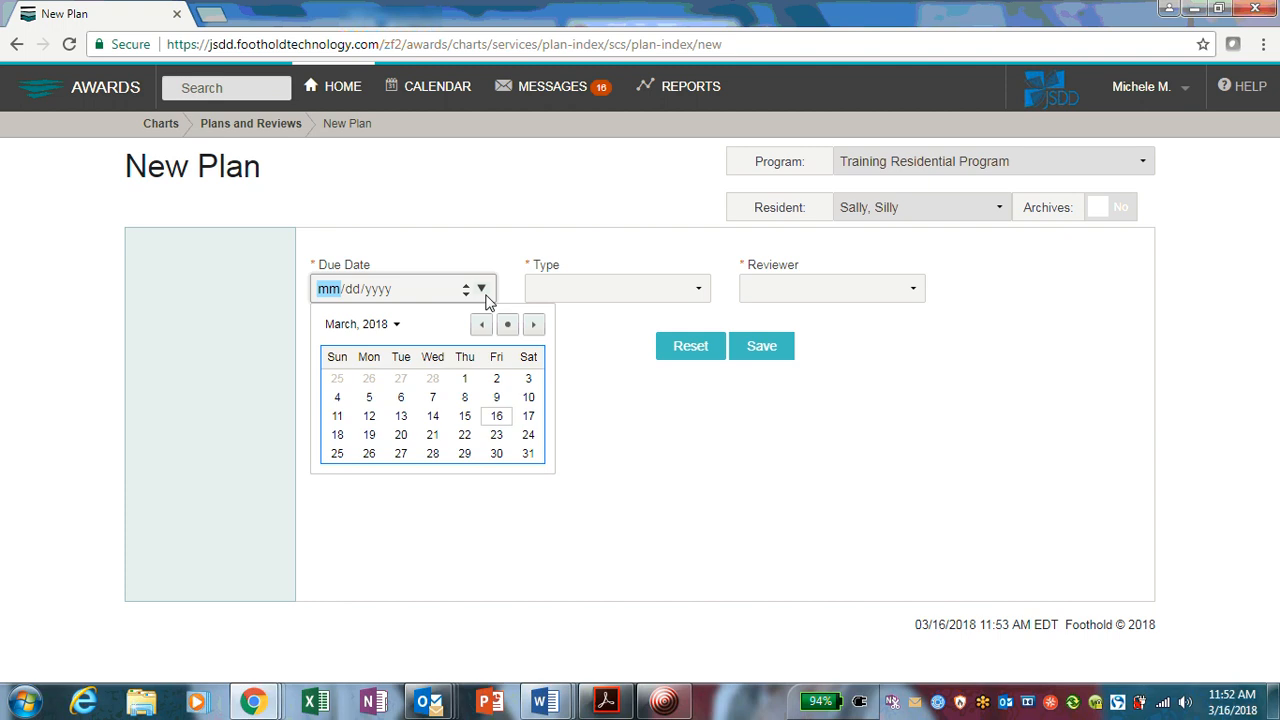
left_click(563, 356)
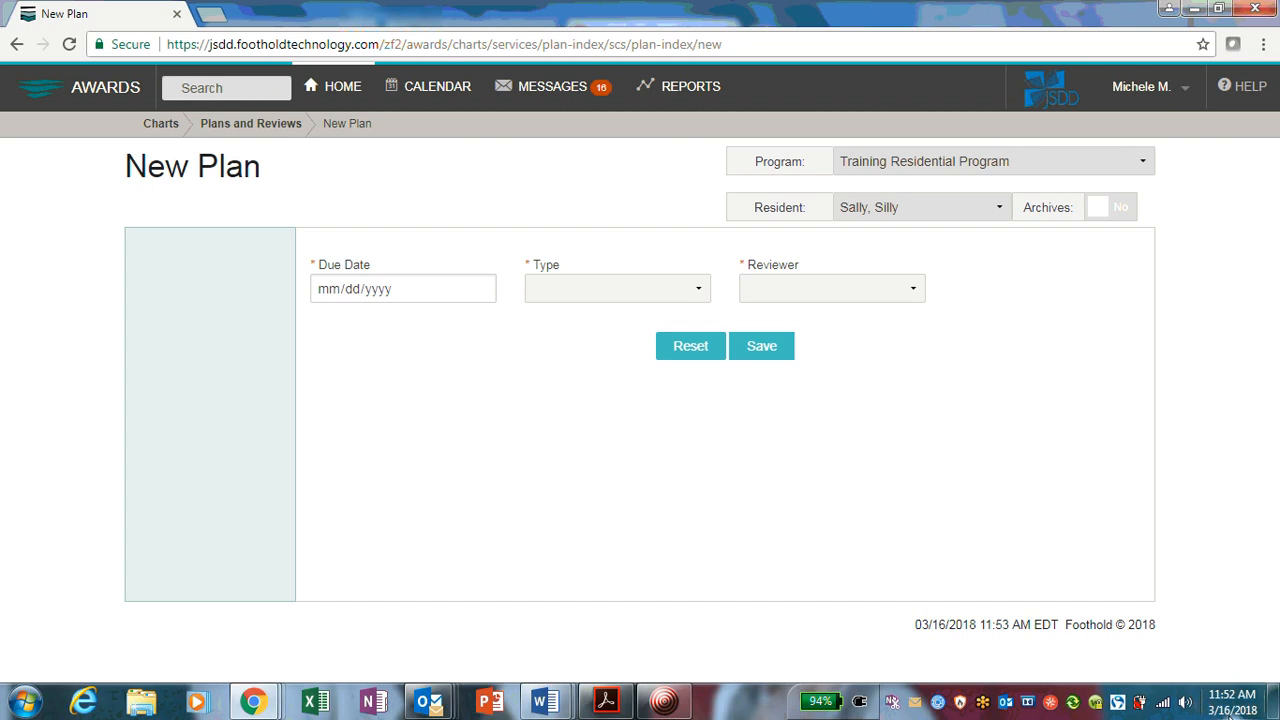
mouse_move(1220, 717)
left_click(1230, 702)
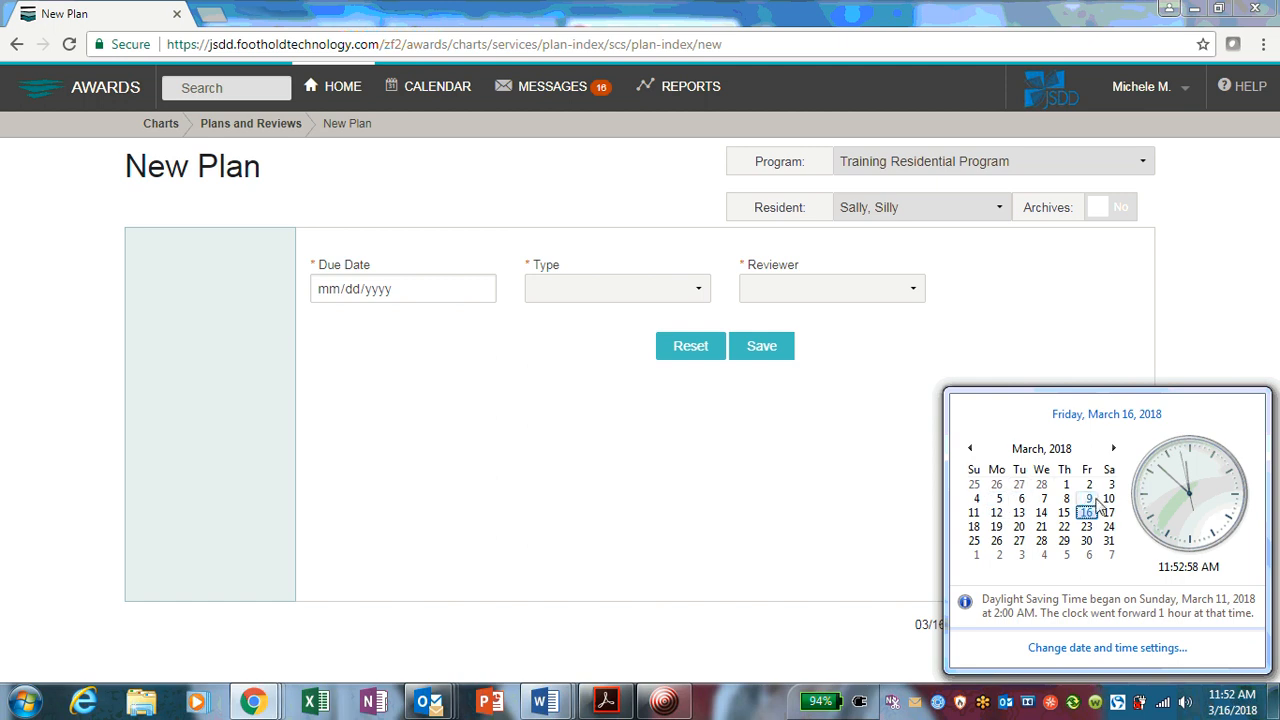
left_click(478, 289)
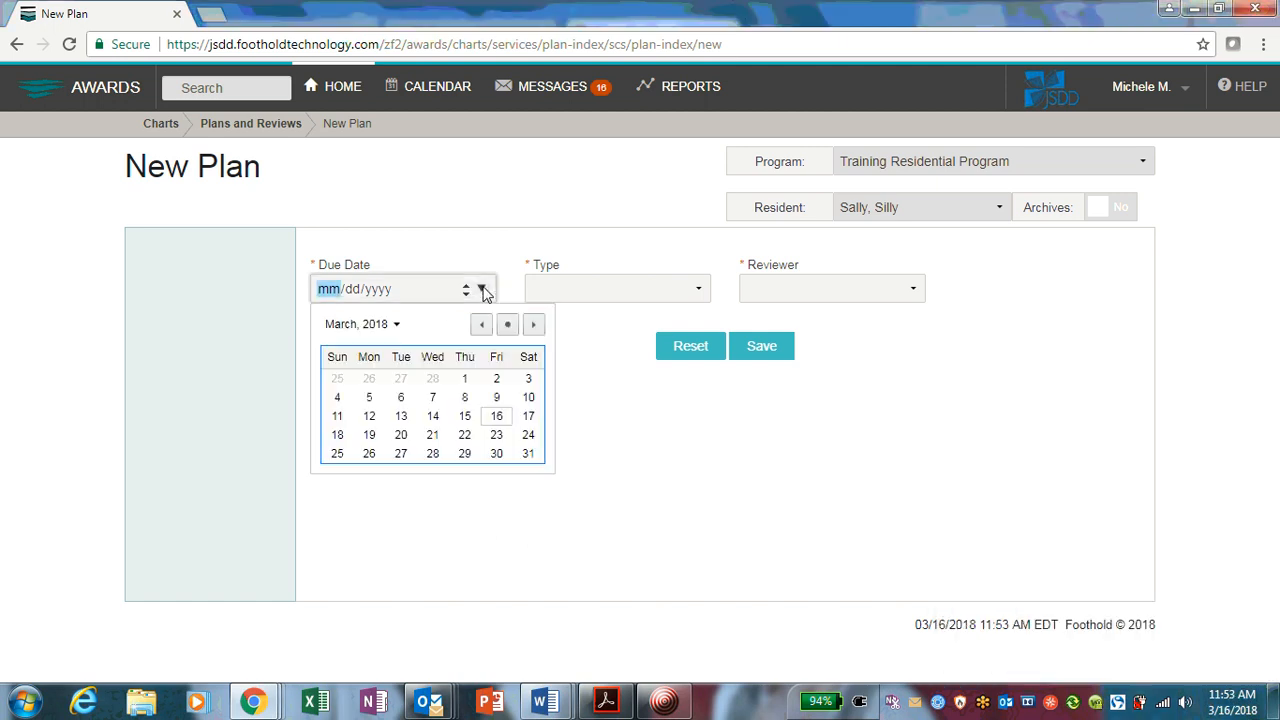
left_click(497, 398)
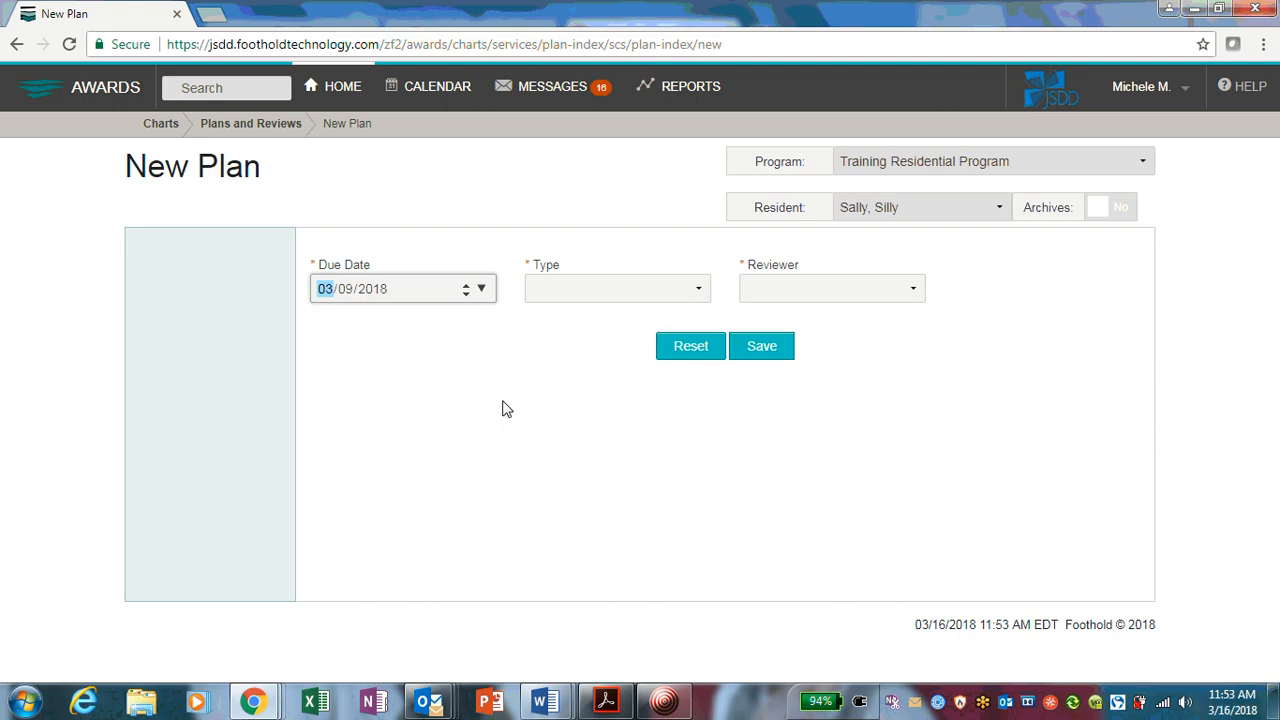
left_click(503, 402)
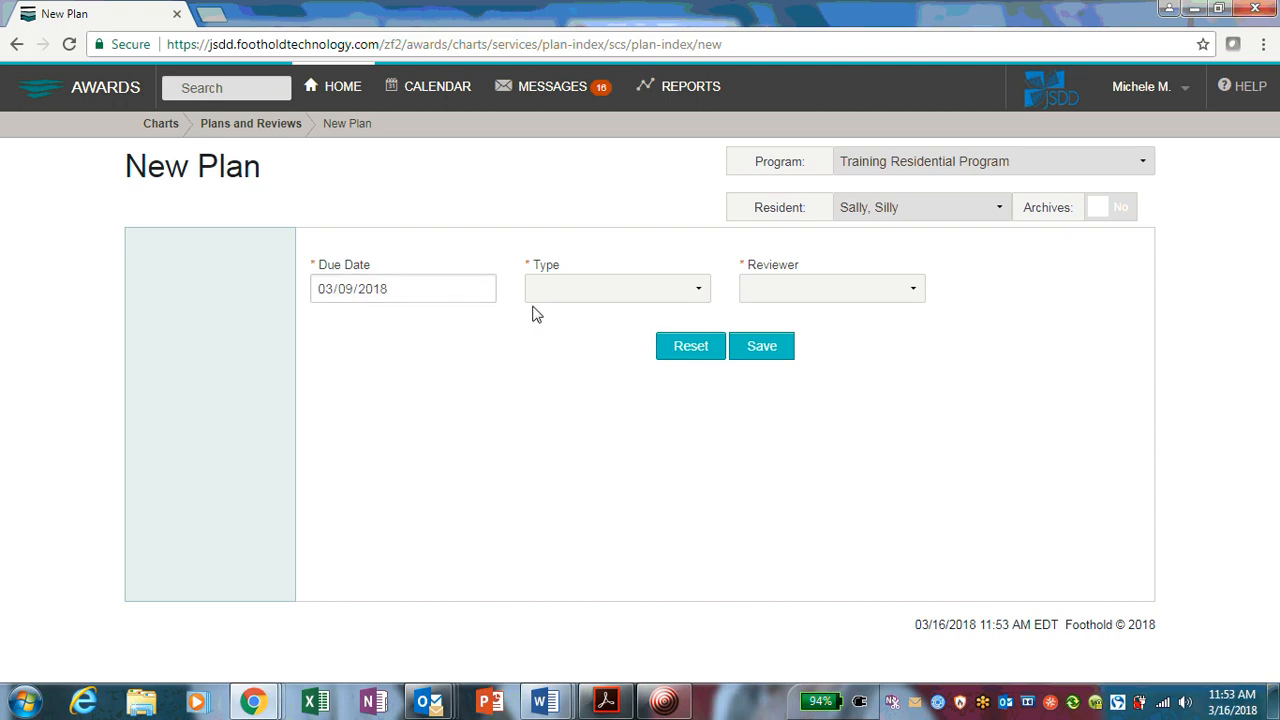
Step: Set the plan type to Service Plan - Initial Plan, choose the staff member as reviewer and save the plan
left_click(695, 289)
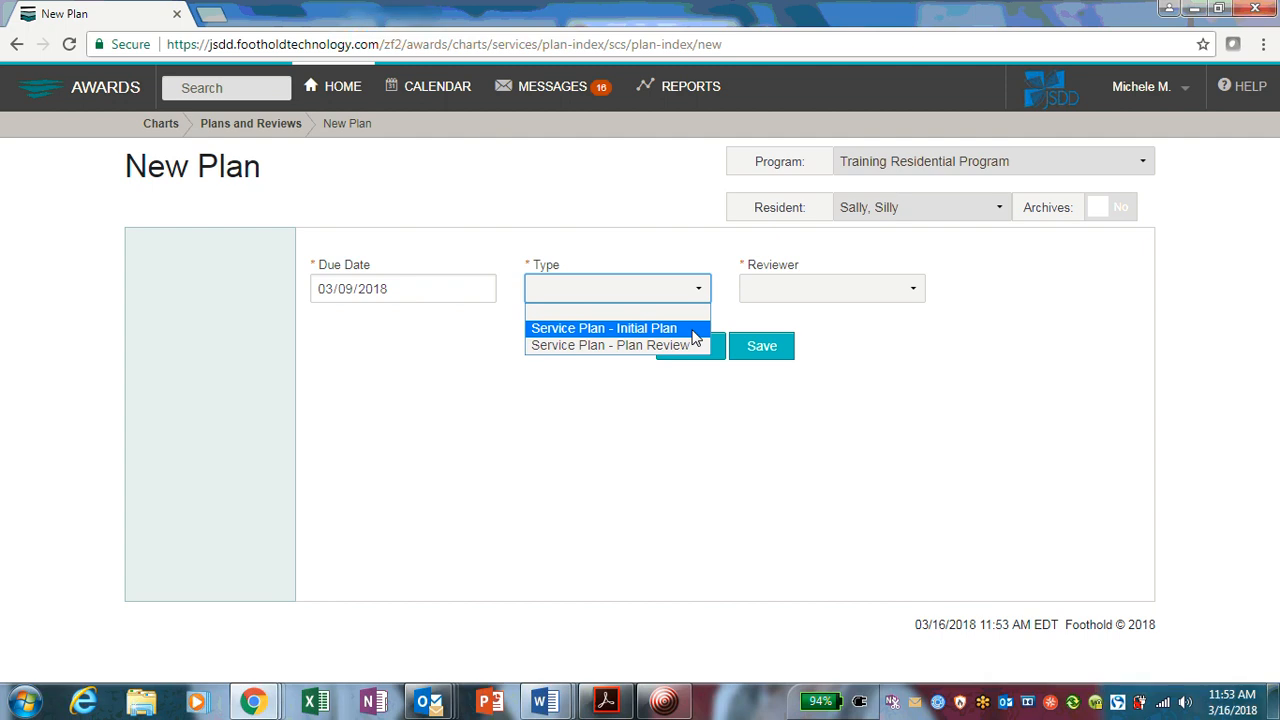
left_click(695, 338)
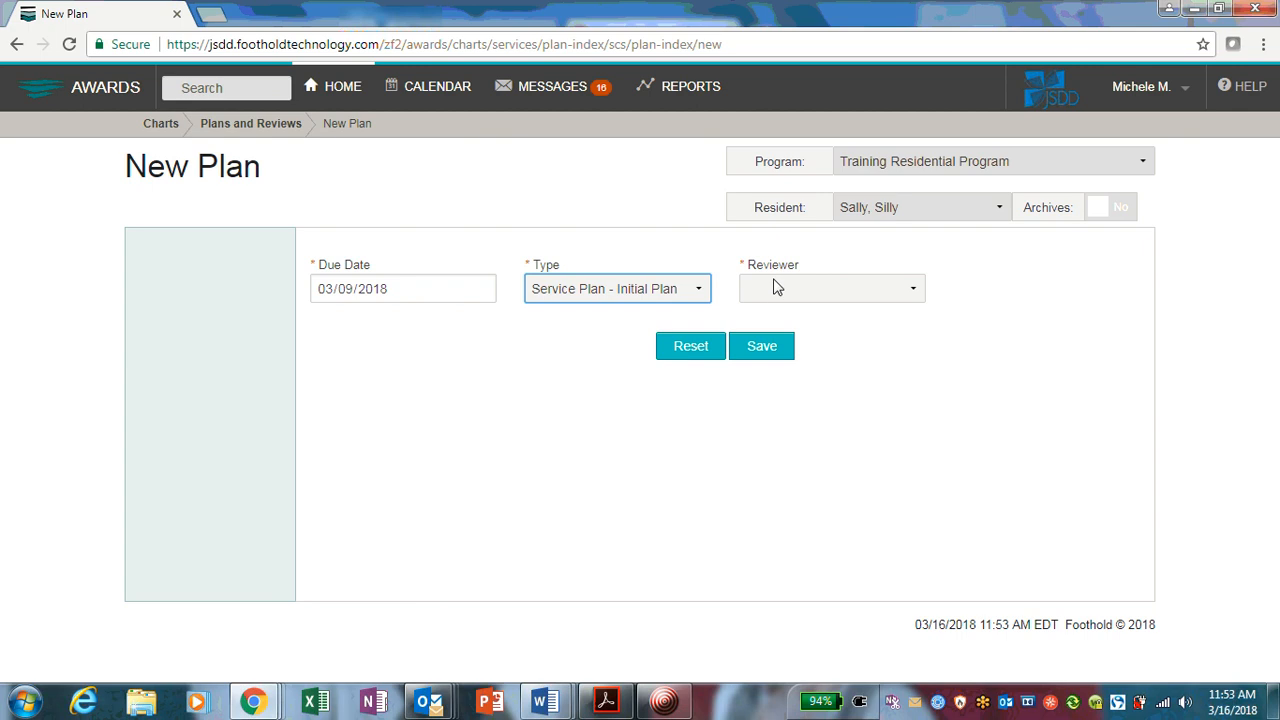
left_click(908, 289)
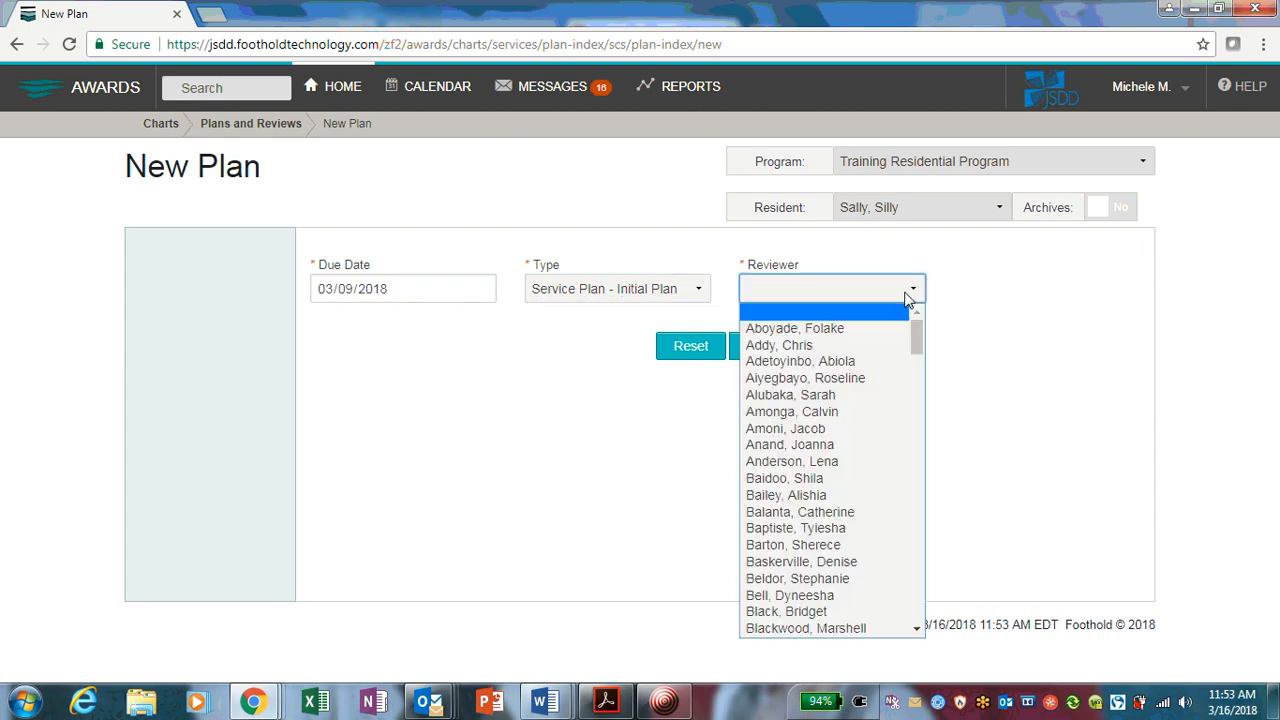
left_click_drag(919, 318, 933, 487)
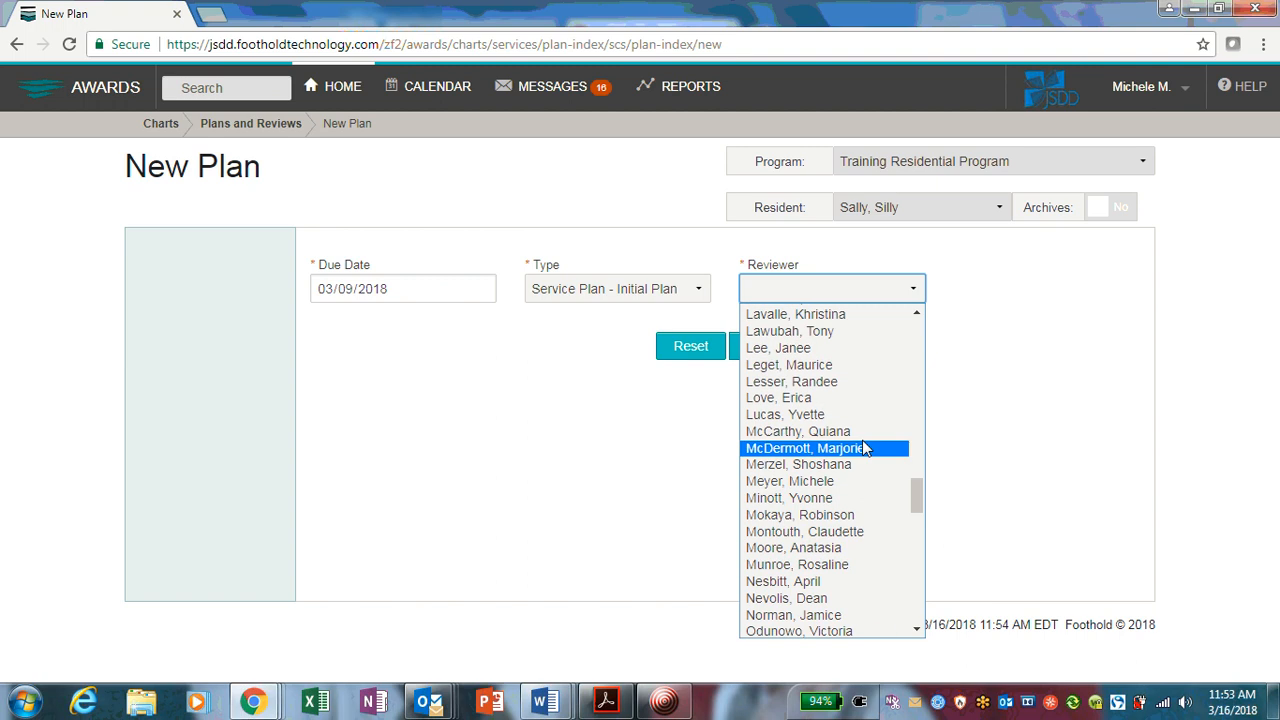
left_click(841, 482)
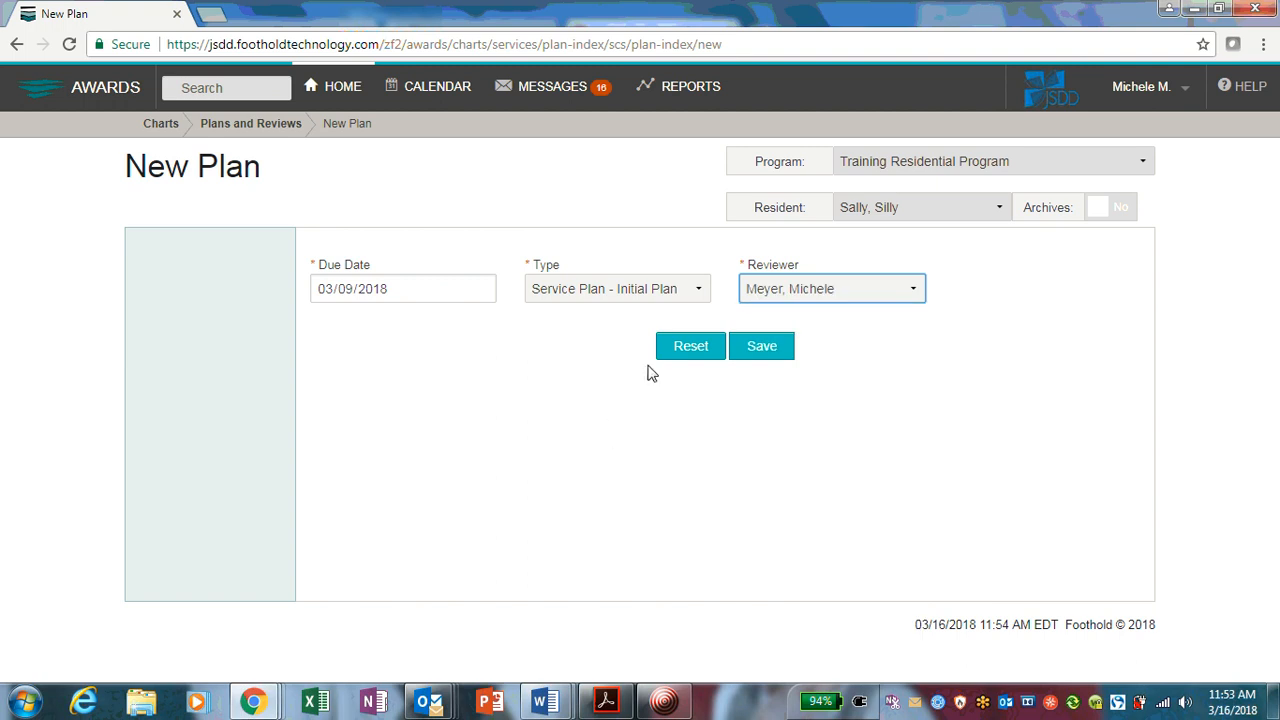
left_click(765, 347)
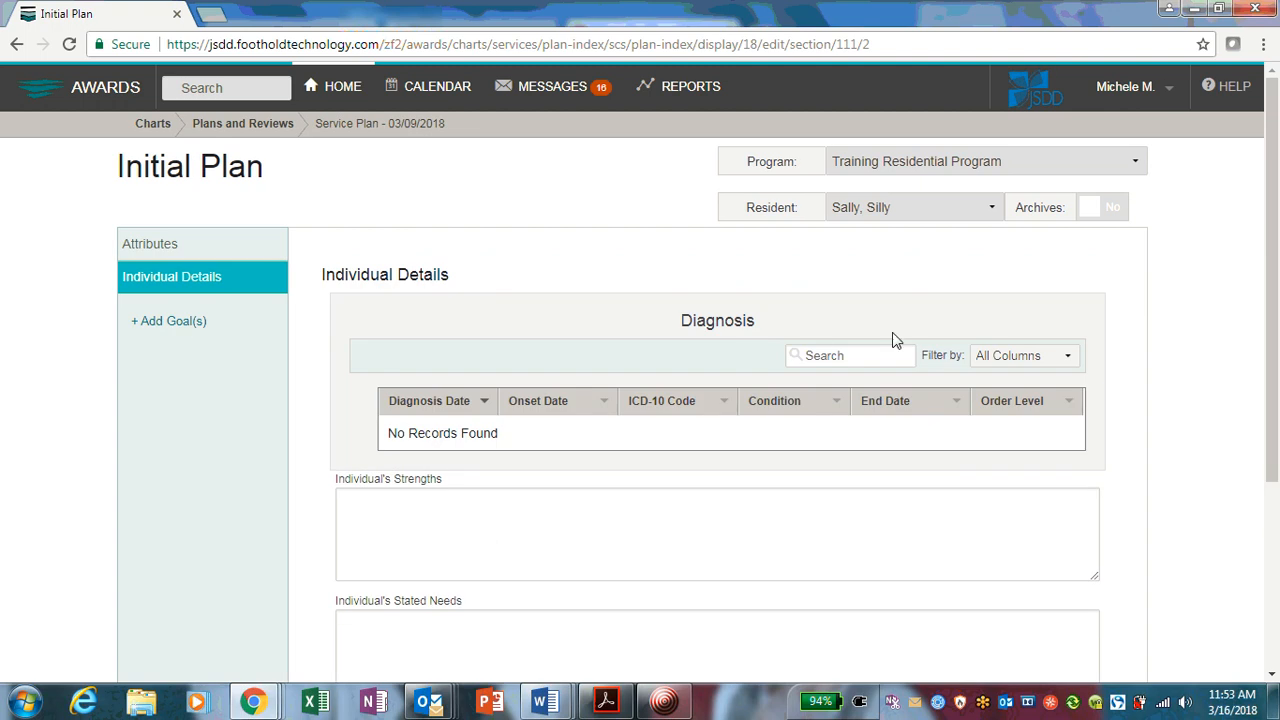
Step: Examine the initial plan's Individual Details, from the Diagnosis table through Strengths and Stated Needs to Criteria for Discharge
scroll(543, 250, "down", 1)
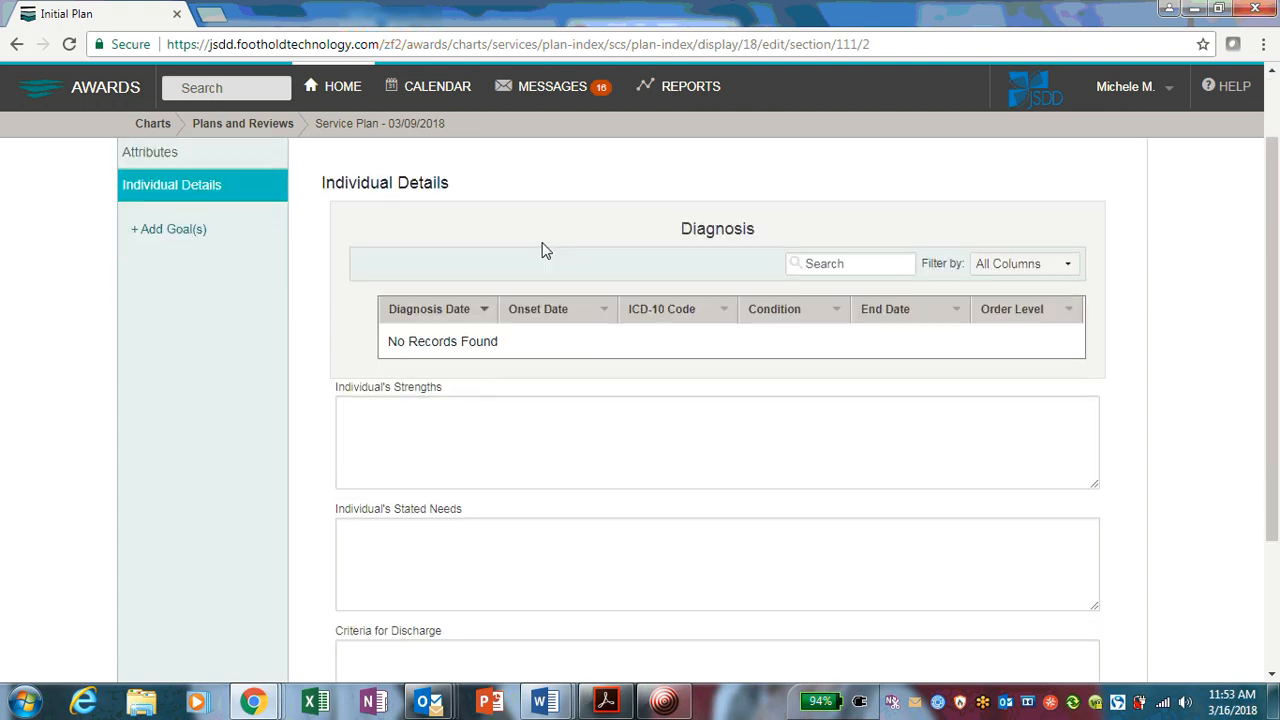
scroll(543, 250, "up", 1)
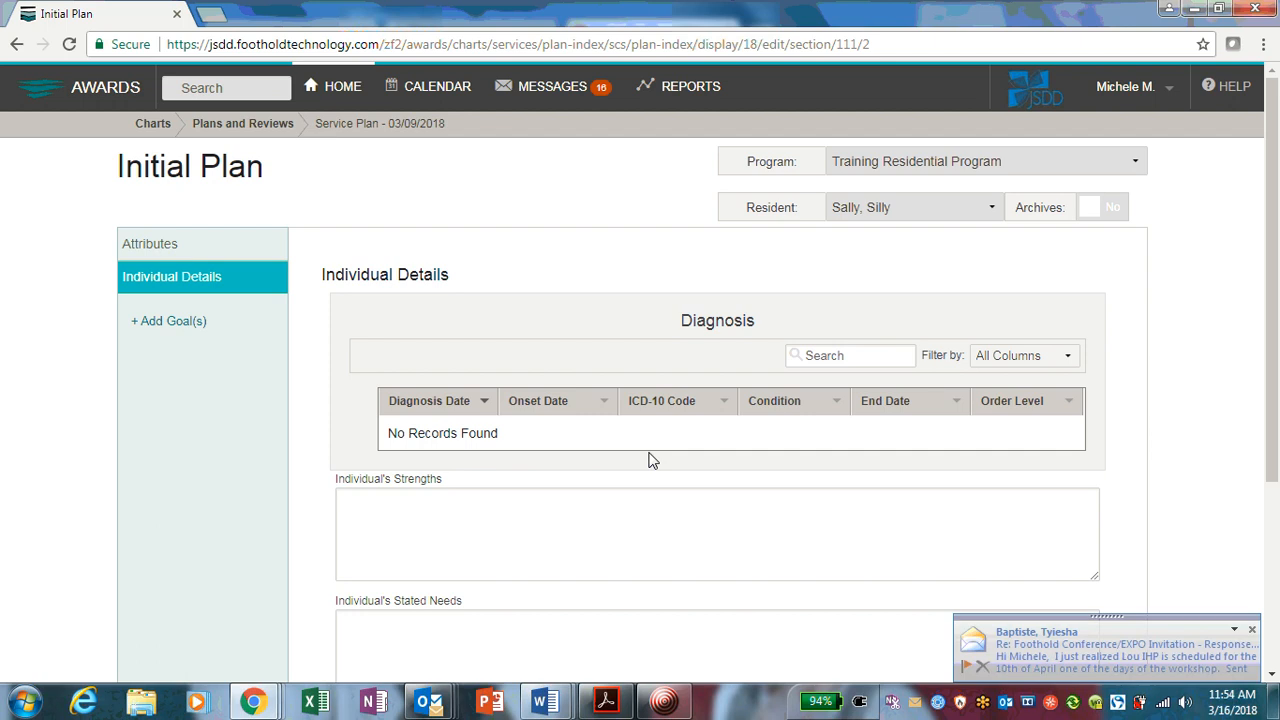
left_click(1251, 630)
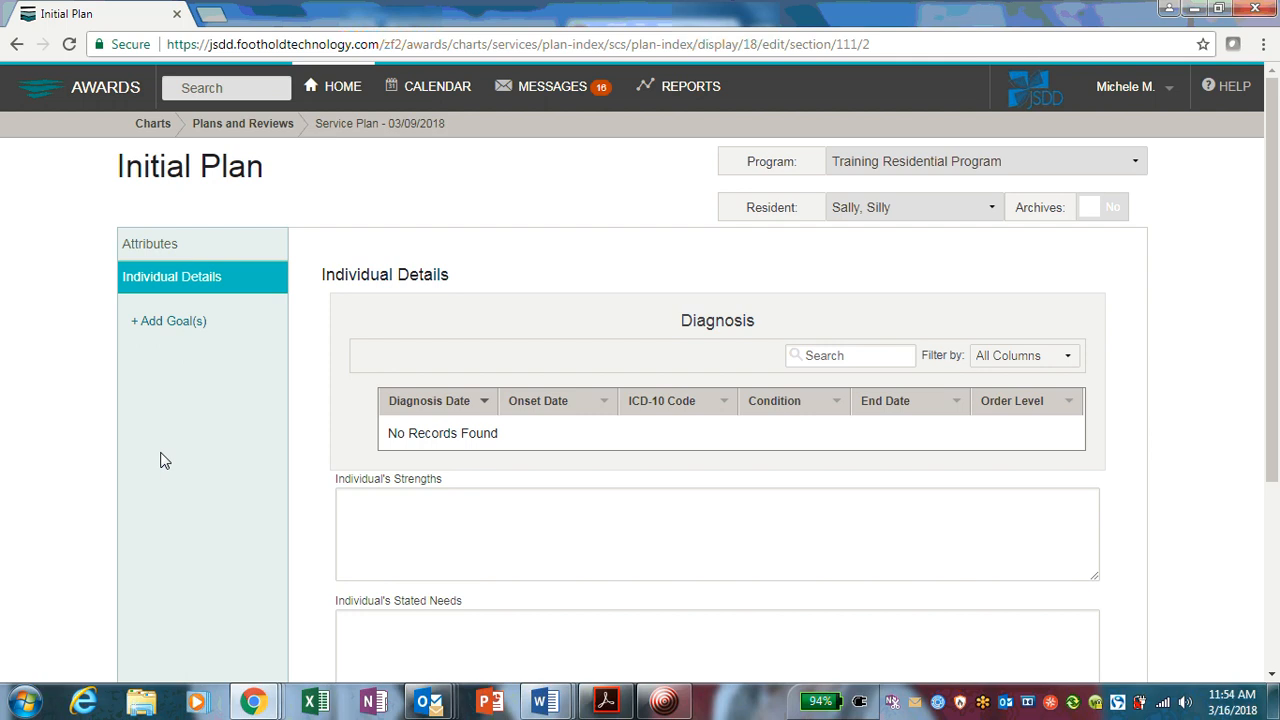
scroll(166, 458, "down", 1)
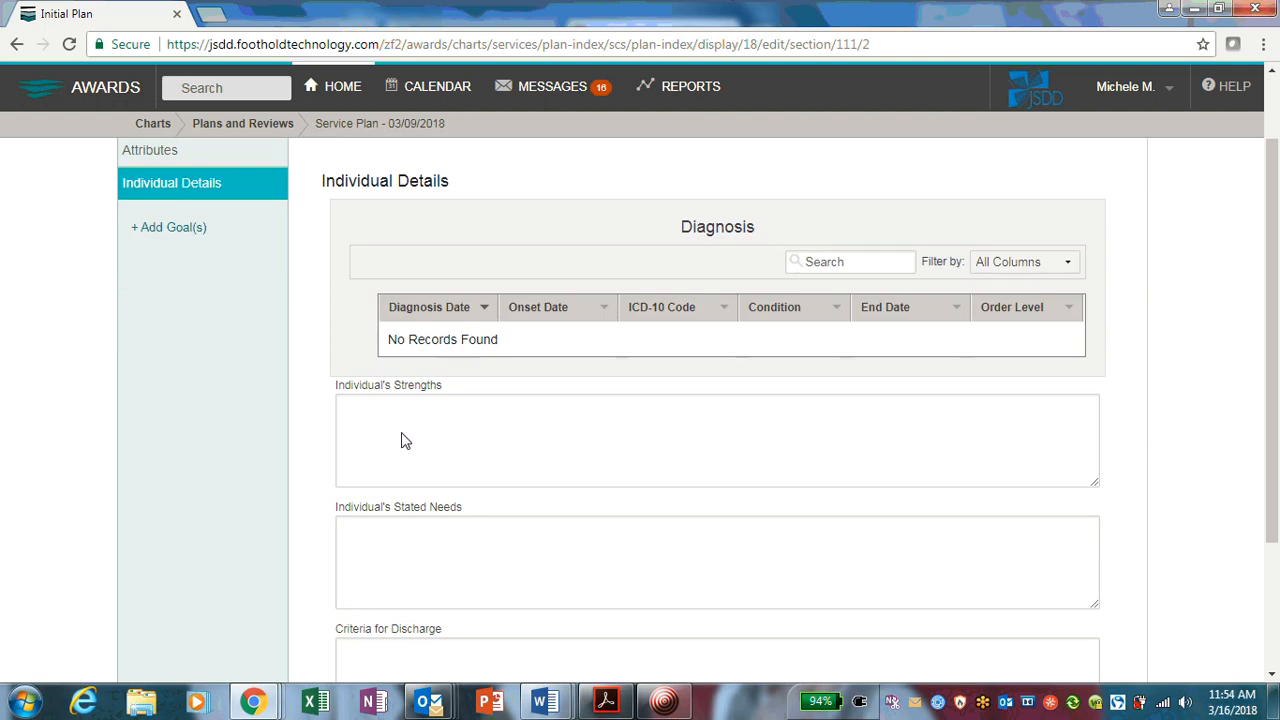
scroll(405, 441, "down", 1)
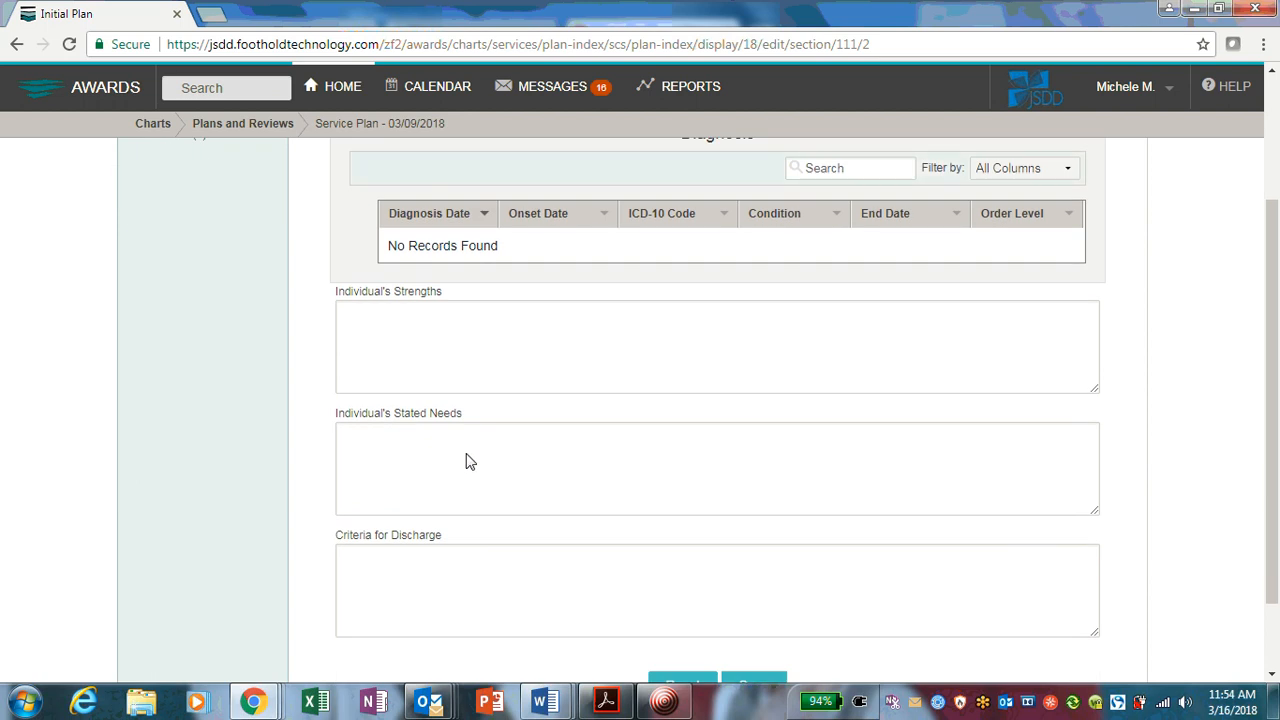
scroll(468, 461, "down", 1)
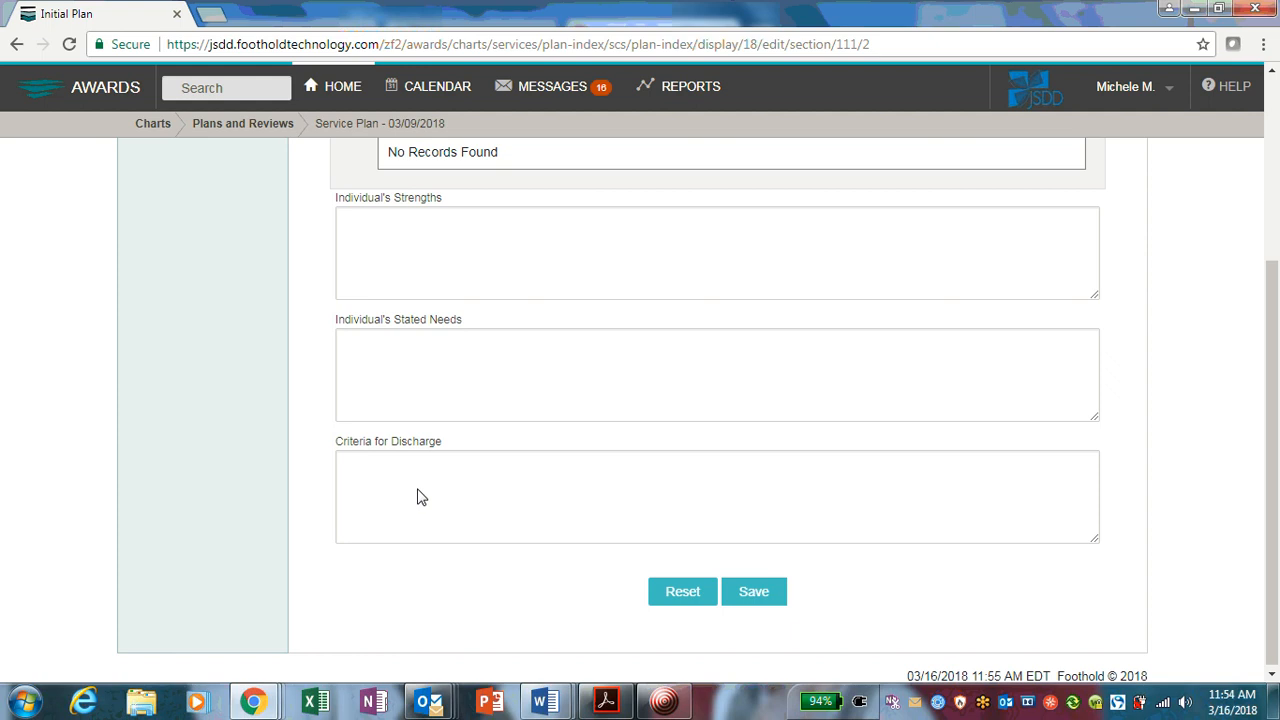
scroll(418, 486, "up", 3)
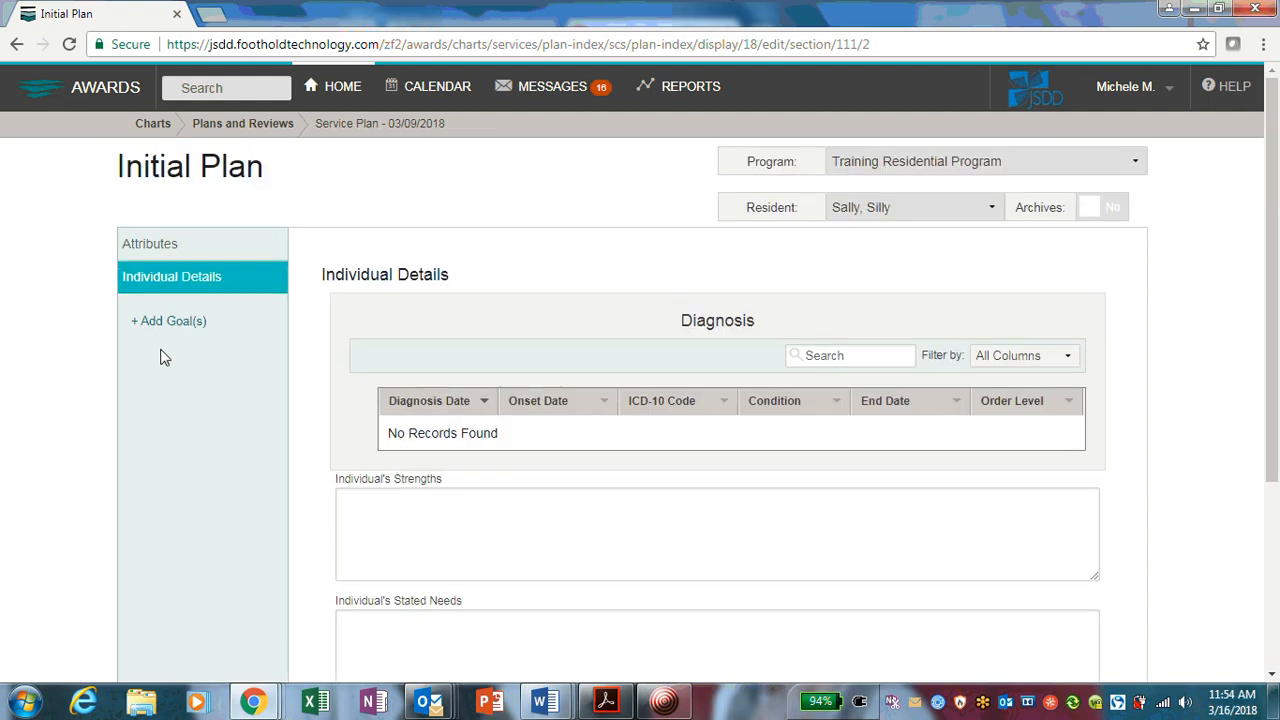
Step: Enter two Individual's Strengths lines, each starting with the resident's first name: "effectively communicates with gestures and ASL." and "can write down simple words on paper"
left_click(432, 527)
type("Silly is")
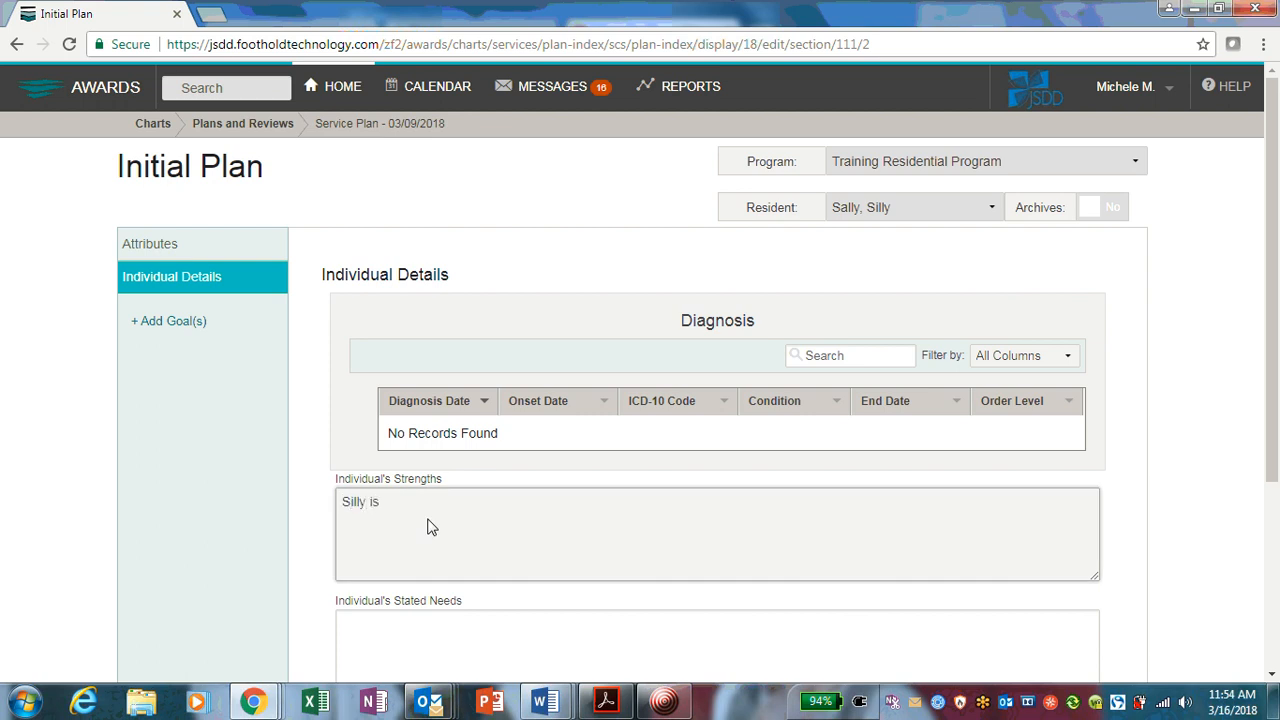
key("BackSpace")
key("BackSpace")
key("BackSpace")
type("effectively communicates with gestu")
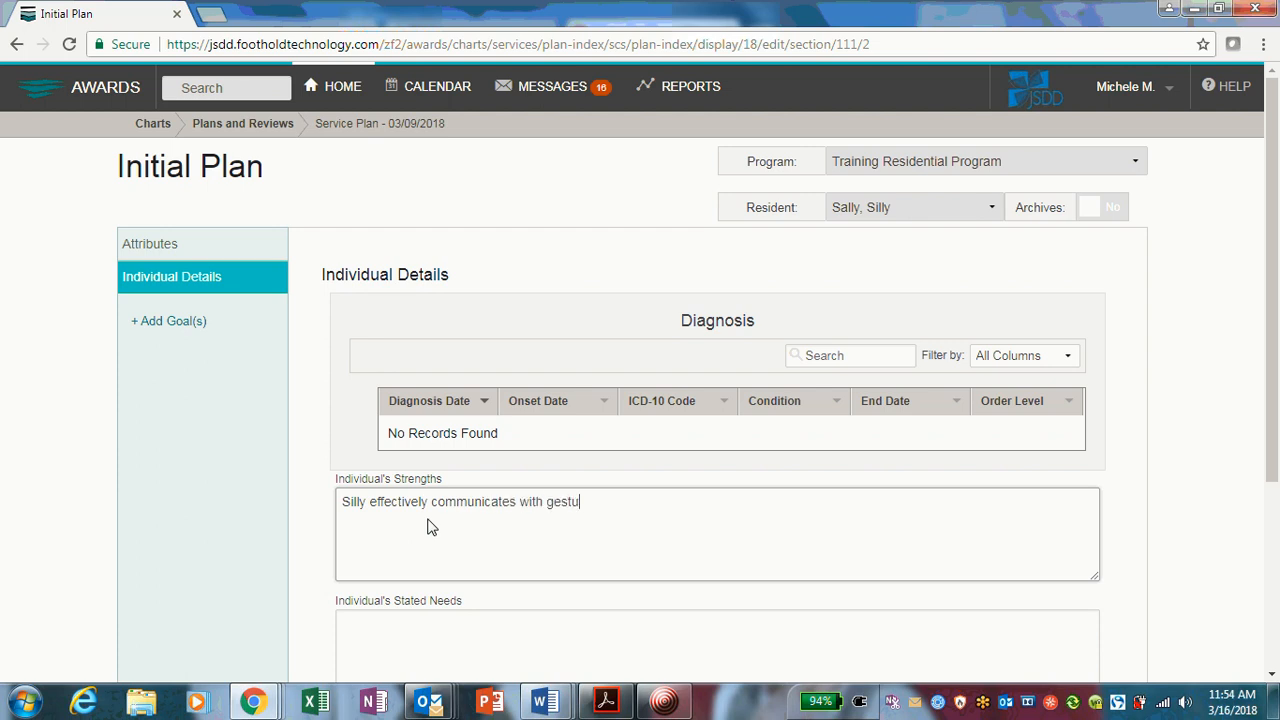
type("res and ASL.")
key("Return")
type("Silly can")
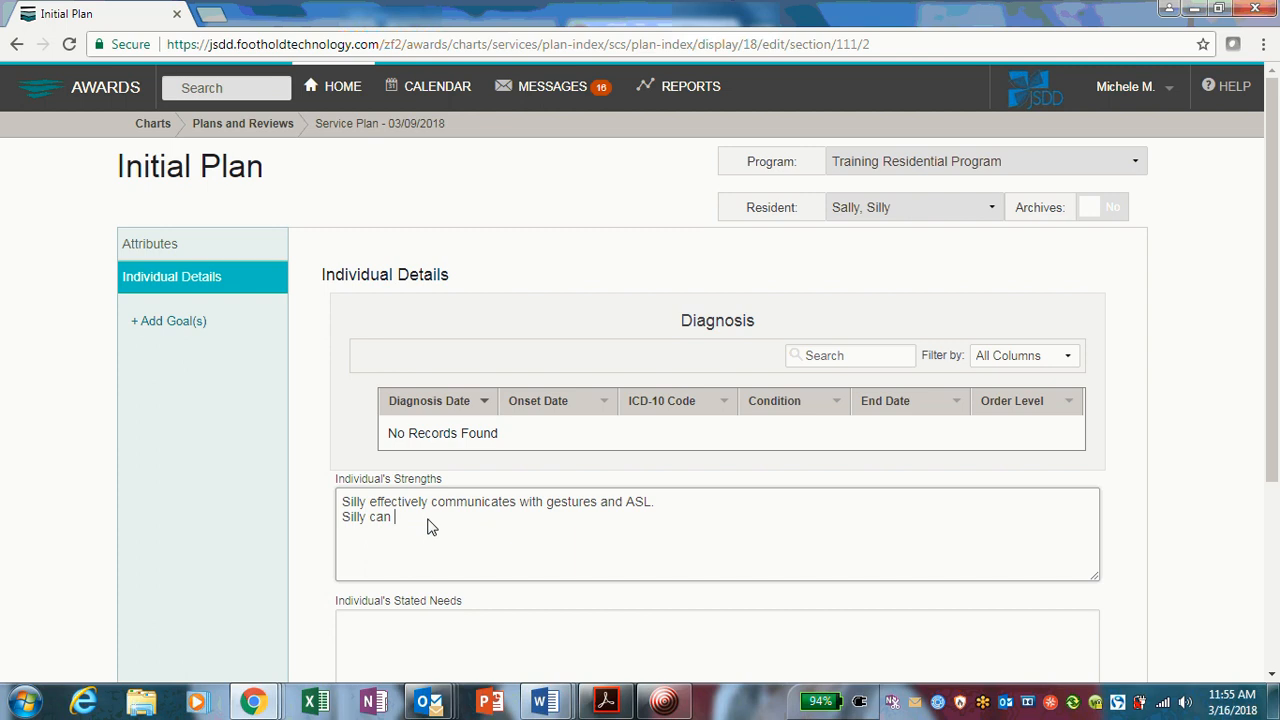
type("write down simple words on paper")
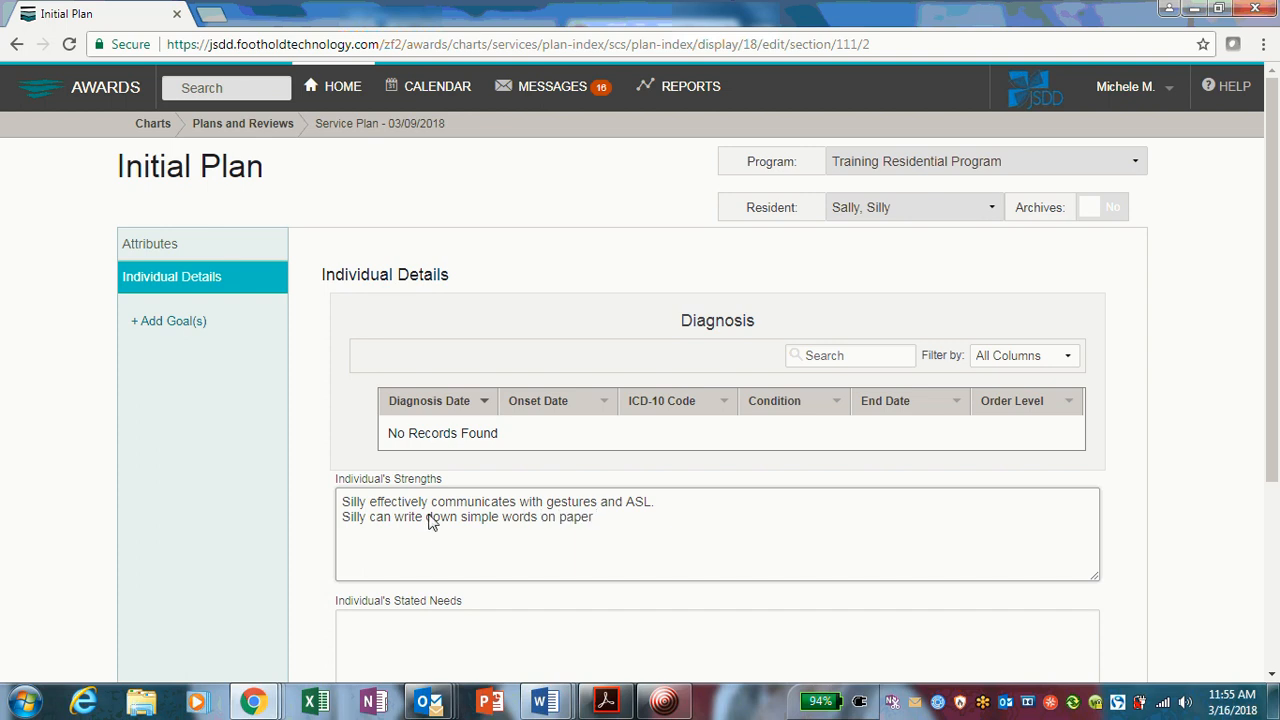
Step: Enter in Individual's Stated Needs the resident's first name followed by "needs assistance with communicating with the hearing population"
scroll(524, 507, "down", 1)
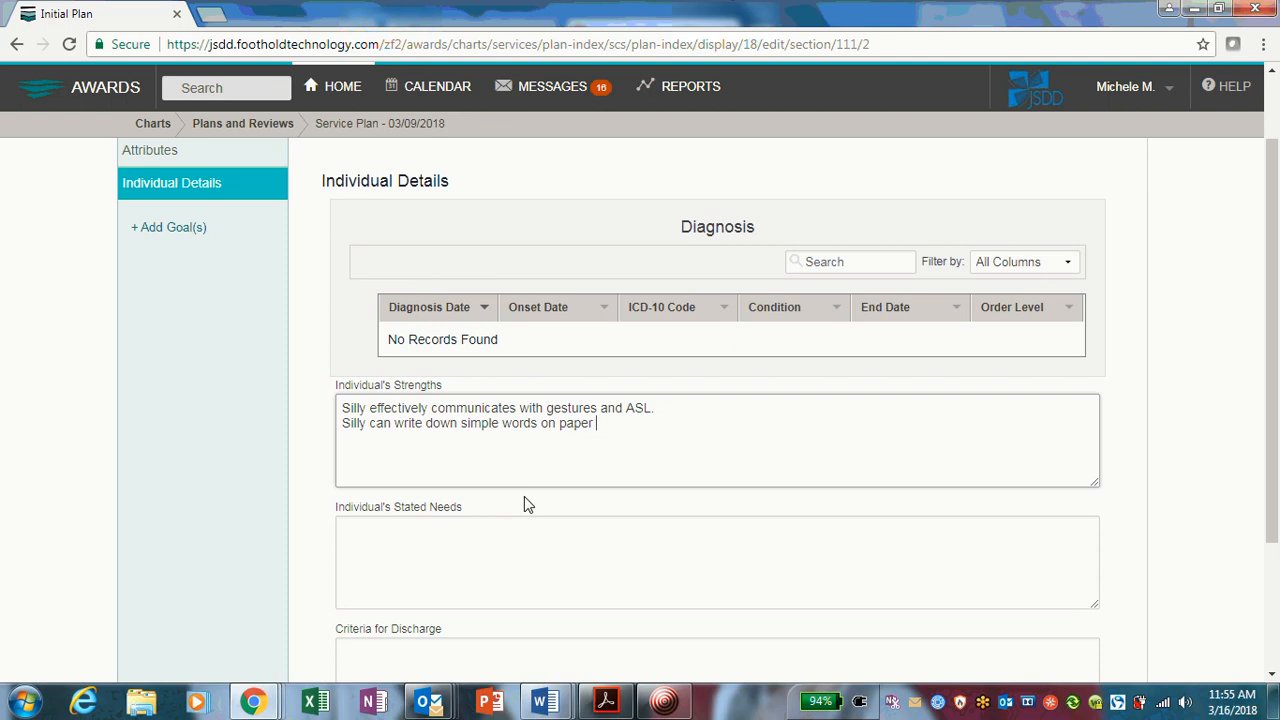
left_click(457, 542)
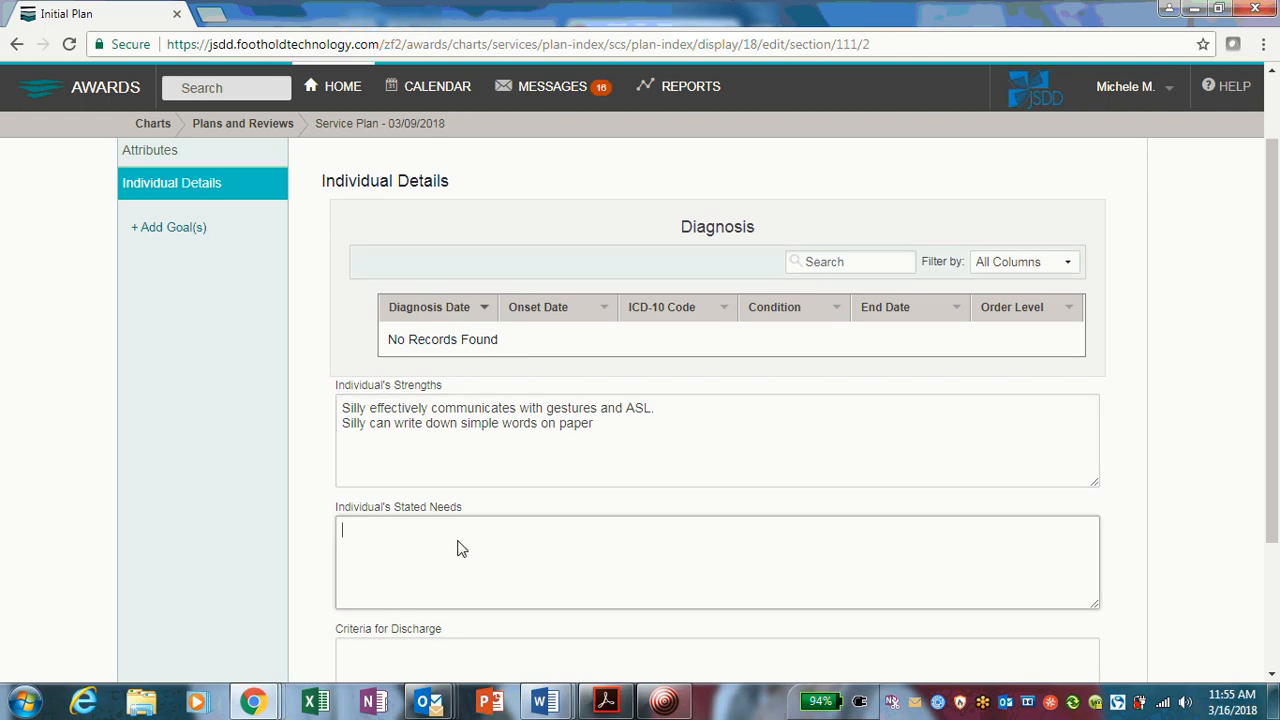
type("Silly needs assistance with  co")
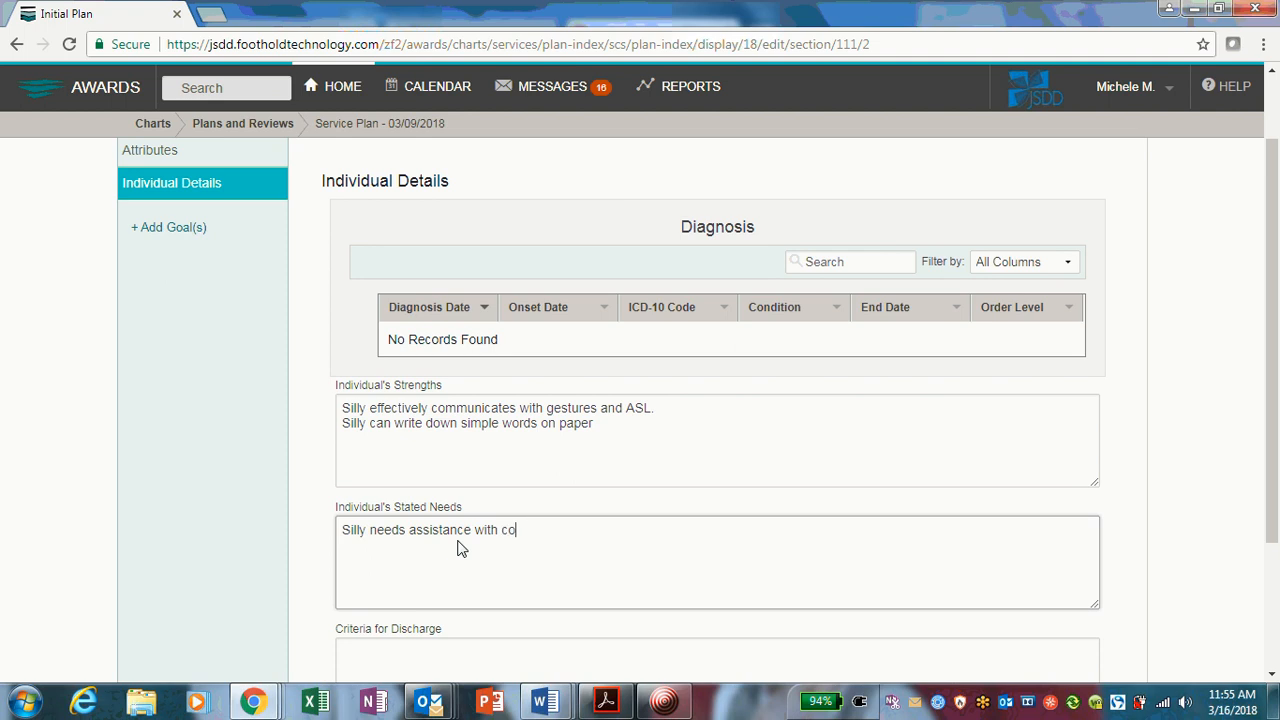
type("mmunicating with the hear")
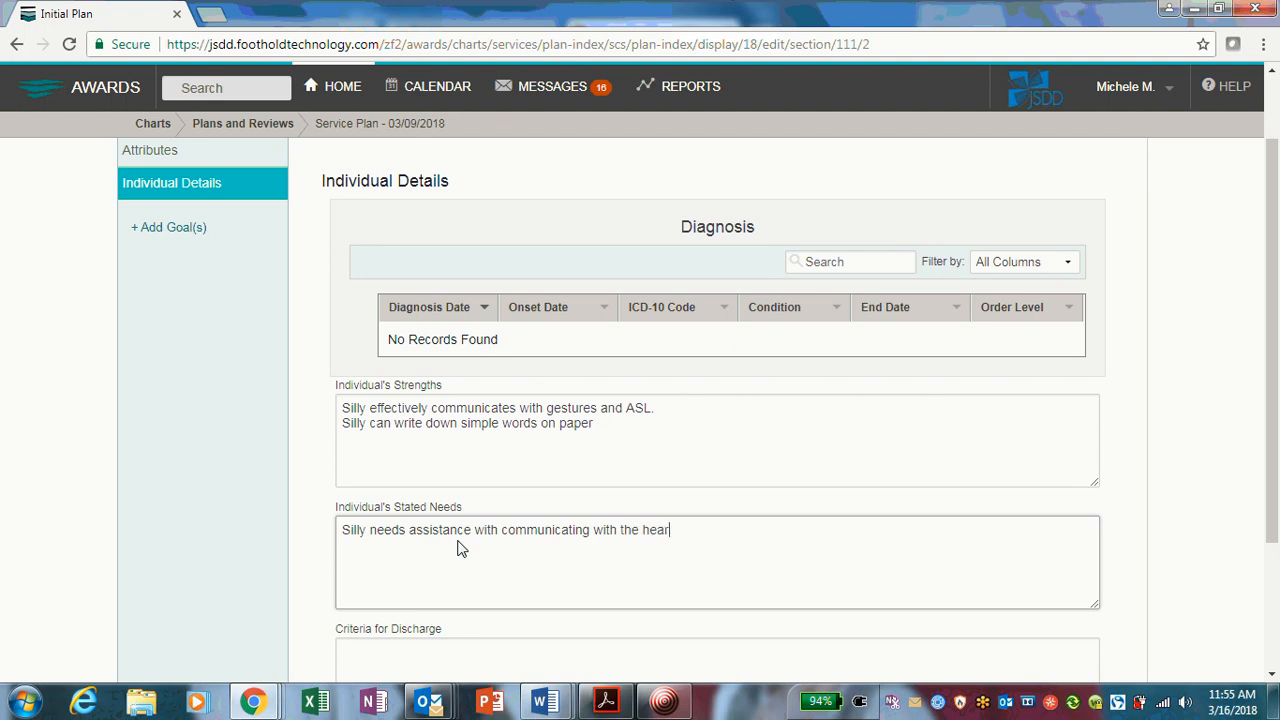
type("ing population")
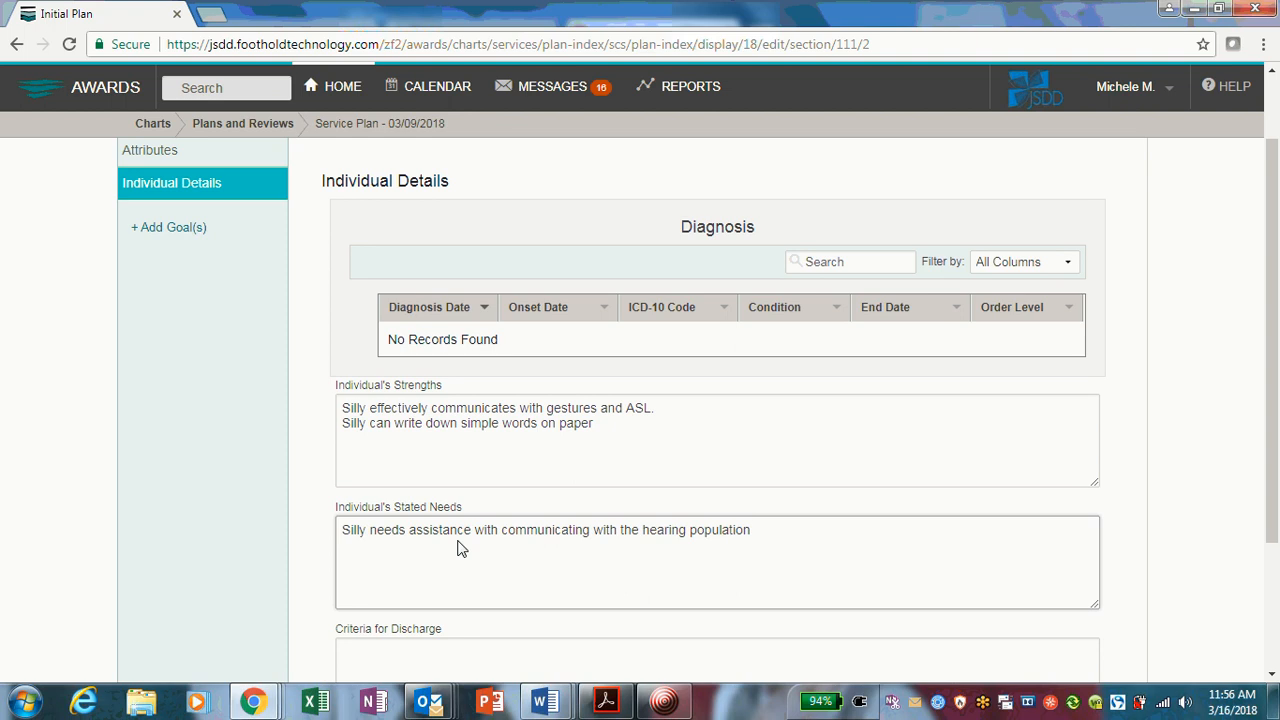
Step: Enter "Subject to refusals" as the Criteria for Discharge and save the Individual Details
scroll(458, 548, "down", 1)
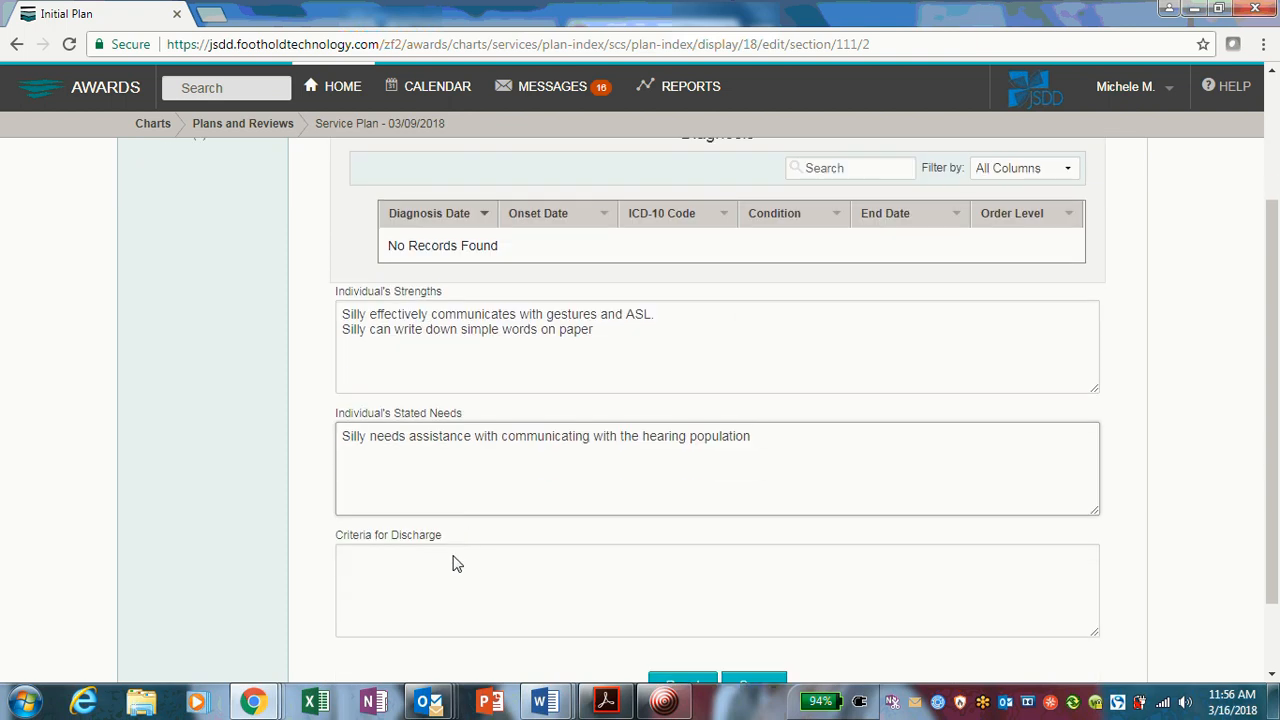
left_click(449, 570)
type("S")
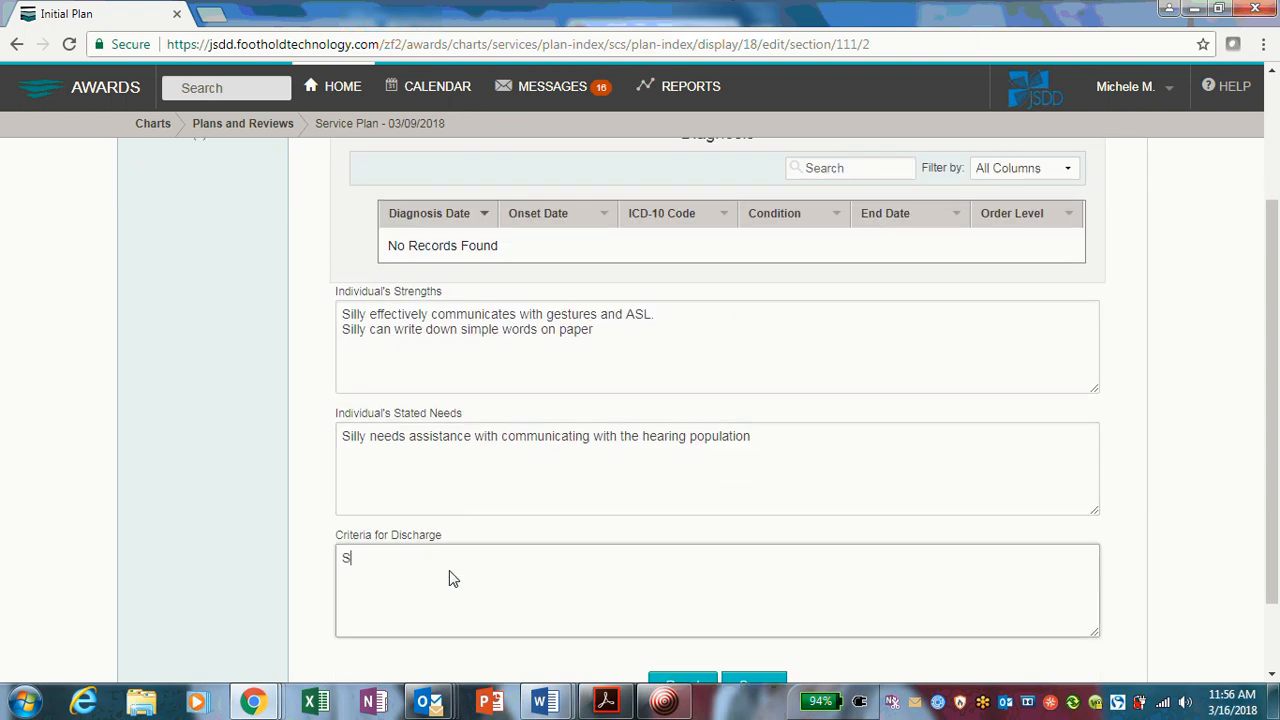
type("ubject to refusals")
scroll(449, 578, "down", 1)
left_click(748, 591)
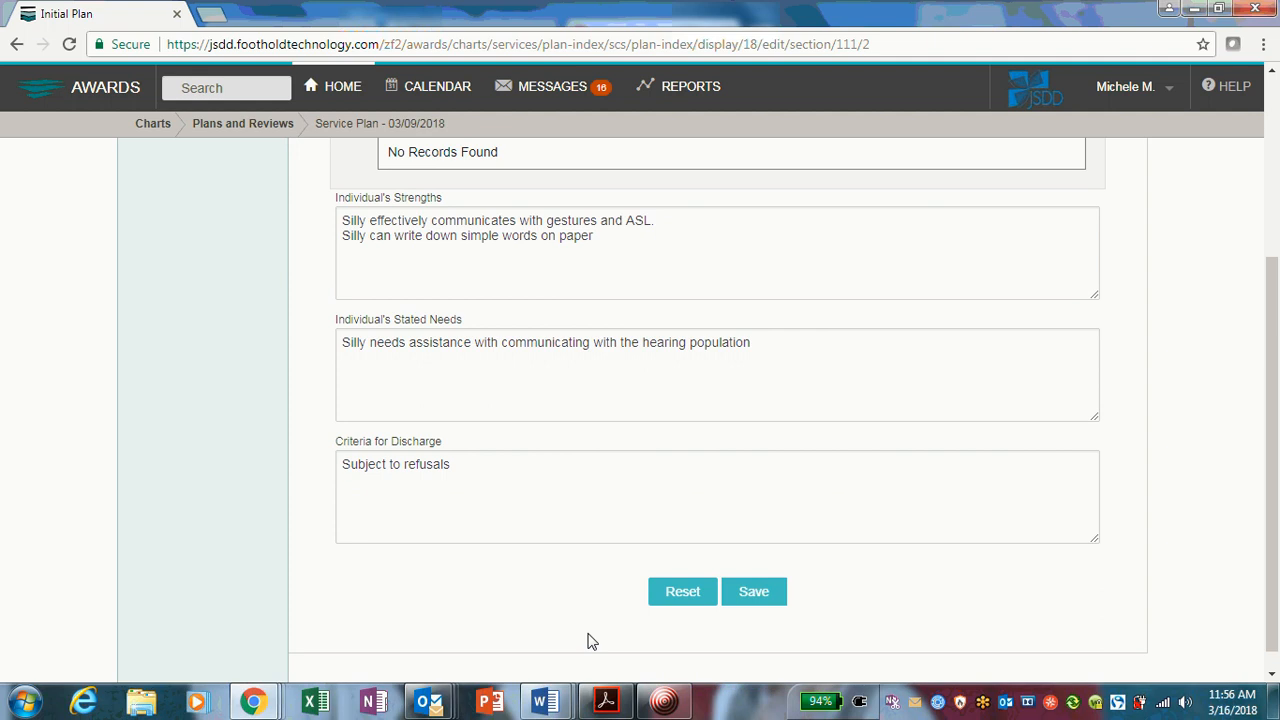
Step: Add a goal to the plan with a Goal Statement of the resident's first name and "will communicate with others while at program."
scroll(588, 641, "up", 3)
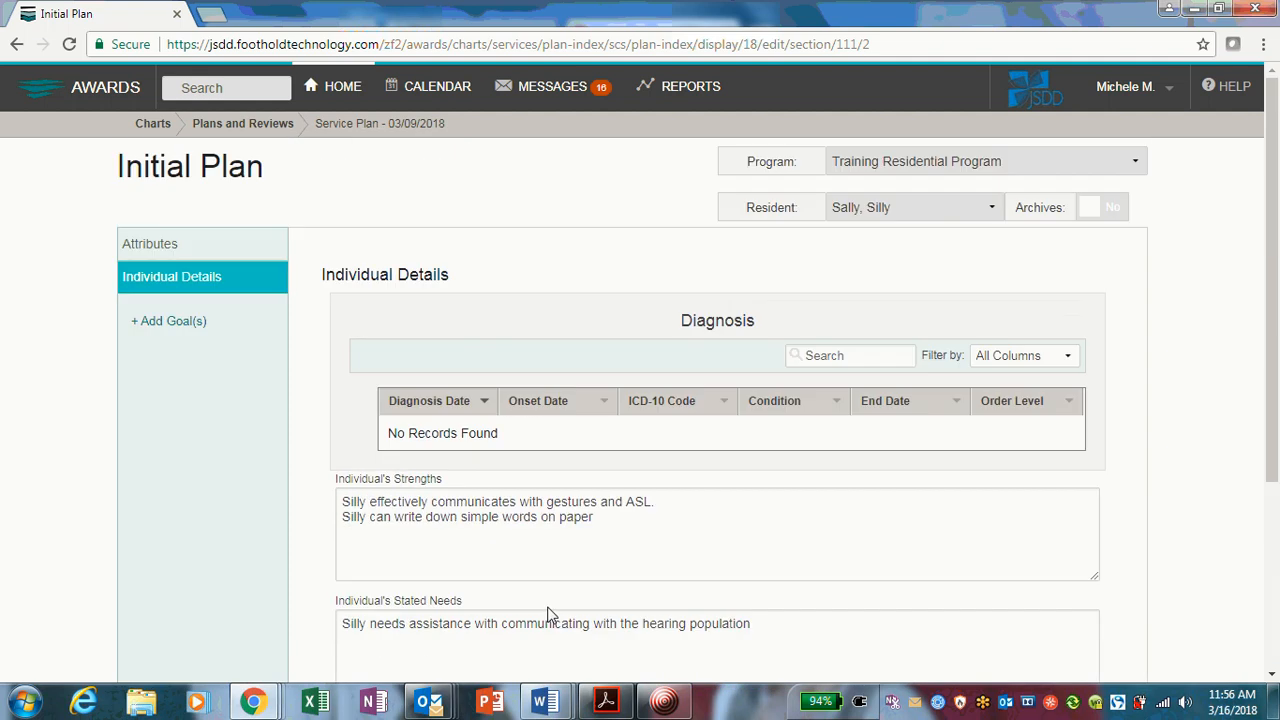
left_click(184, 325)
left_click(423, 388)
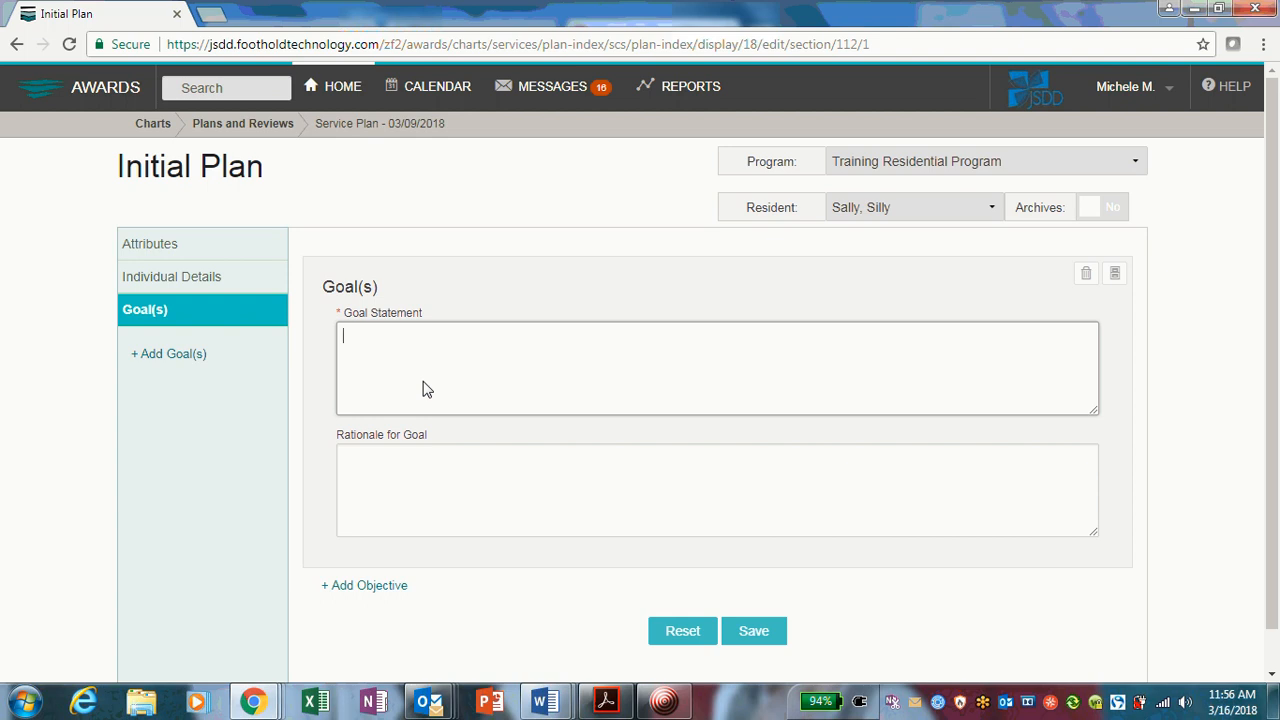
type("Silly will")
type("com")
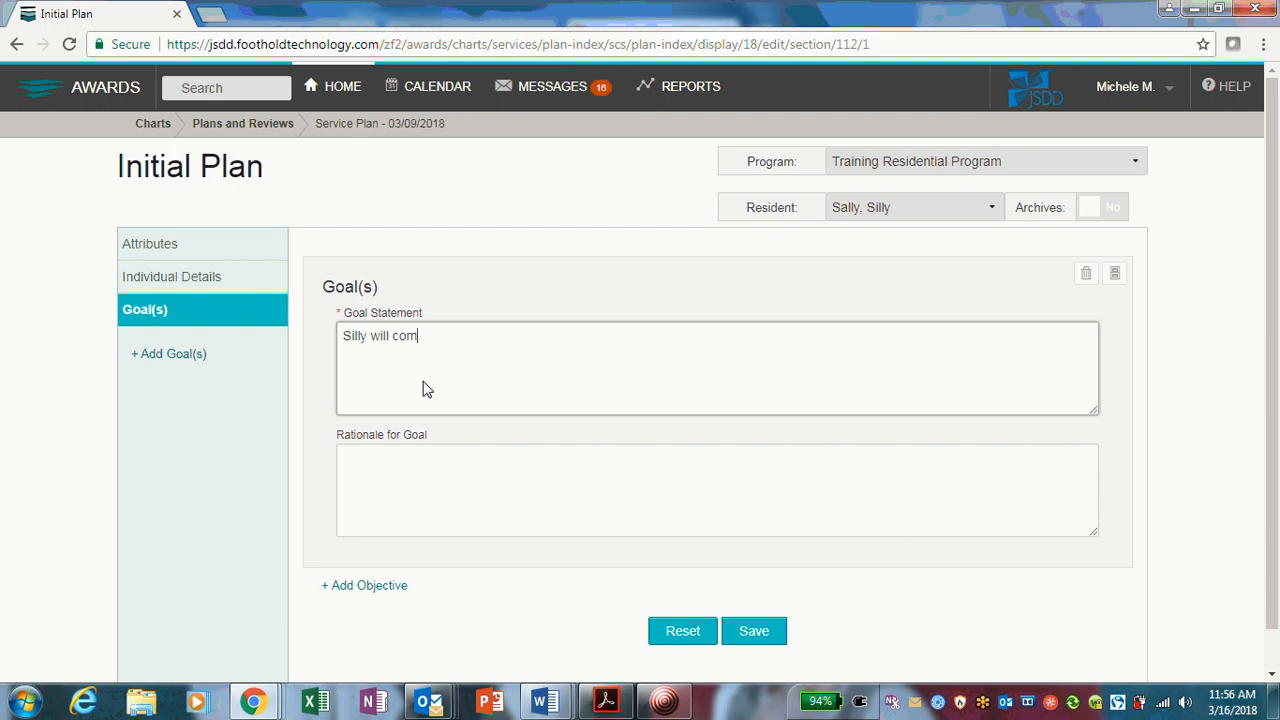
type("miunicate with others whil")
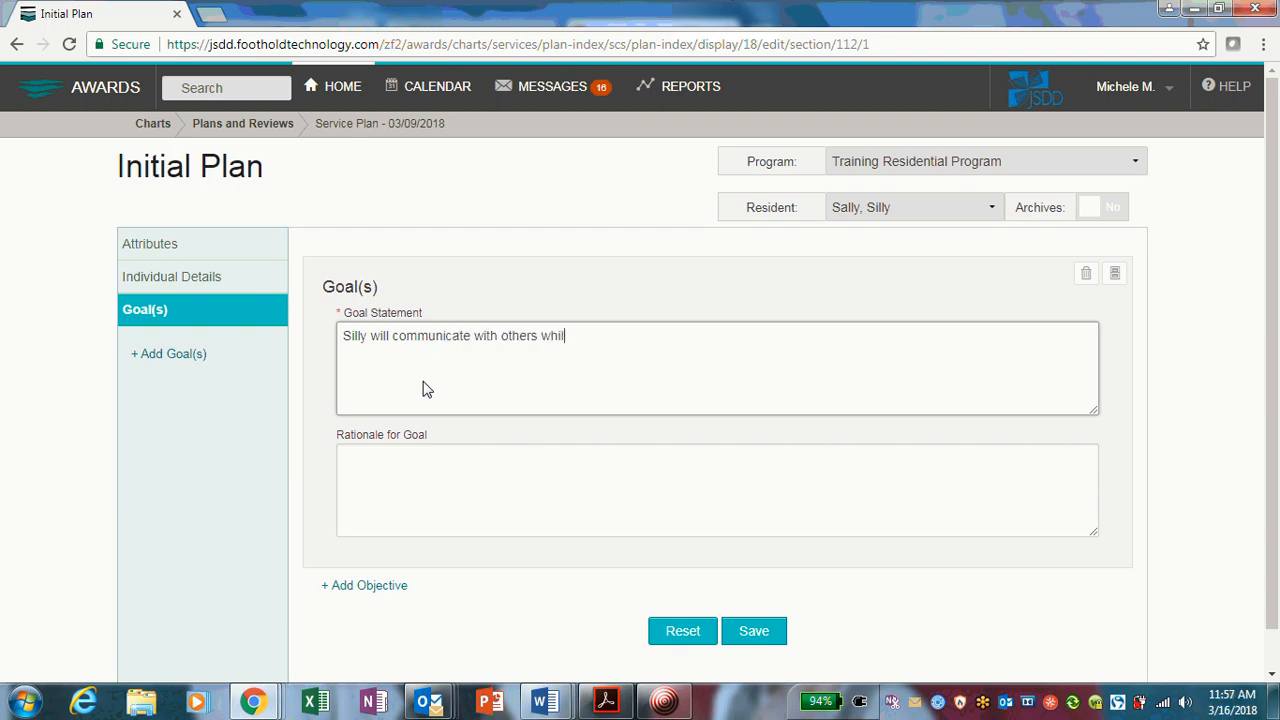
type("e at program.")
Step: Begin the Rationale for Goal with the resident's first name and "has a difficult time communicating with the hearing world and needs help"
left_click(449, 506)
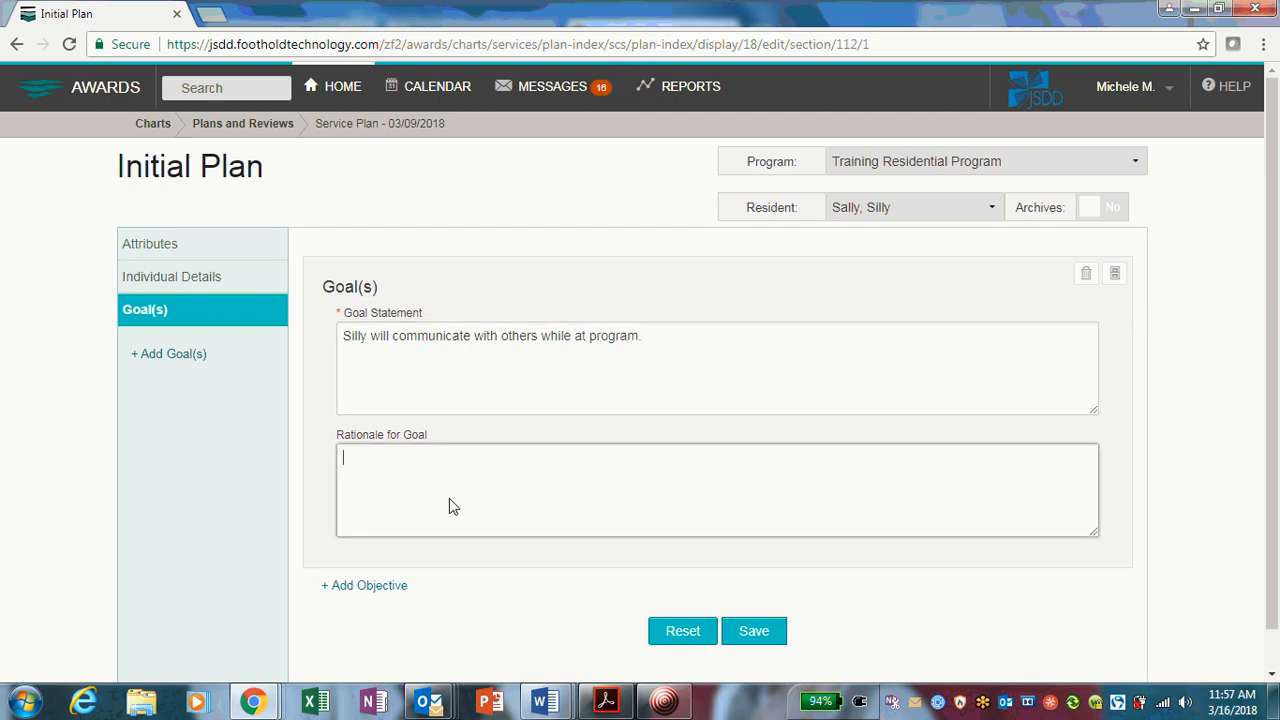
type("Silly has a diffiu")
key("BackSpace")
type("cult time ")
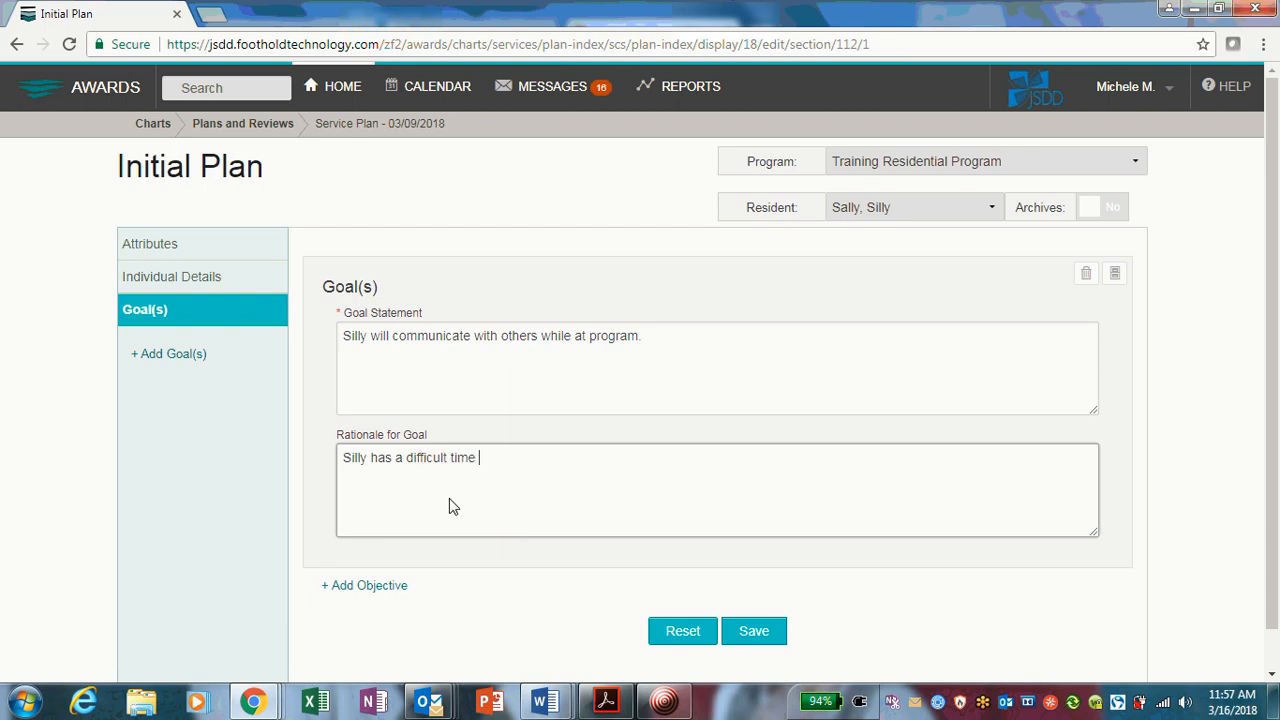
type("communicating with the hearin")
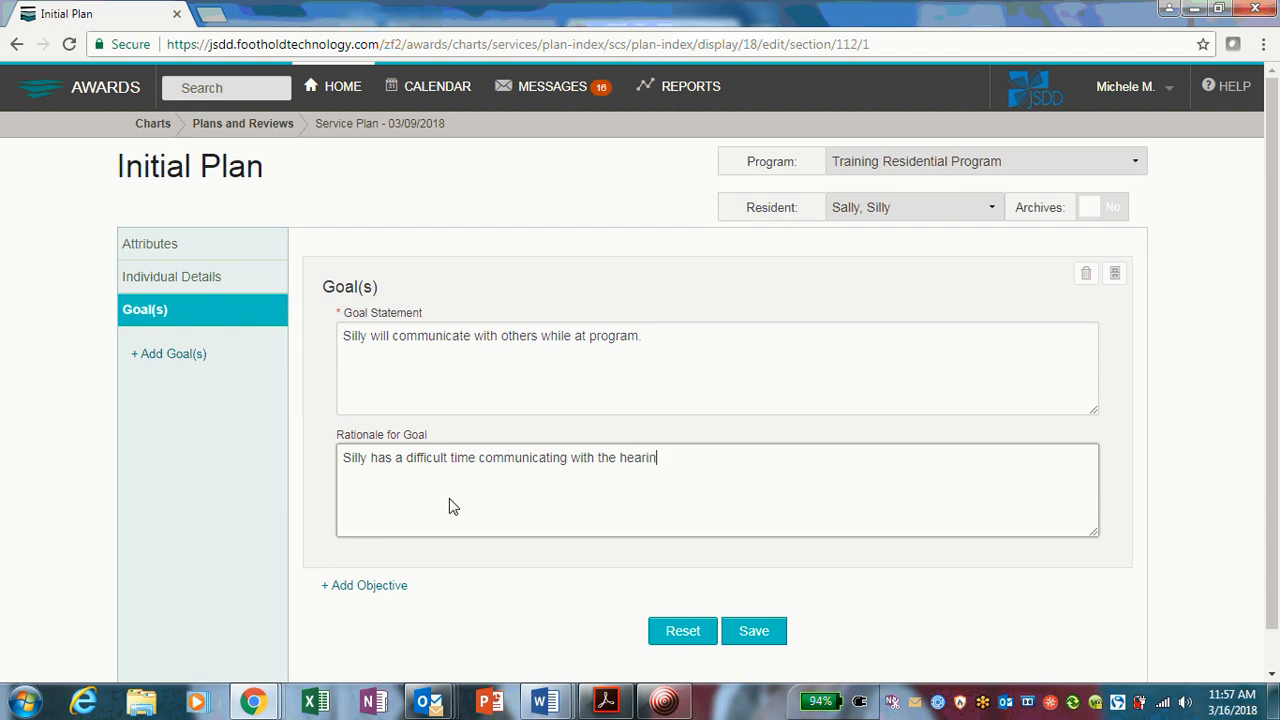
type("g world and needs help l")
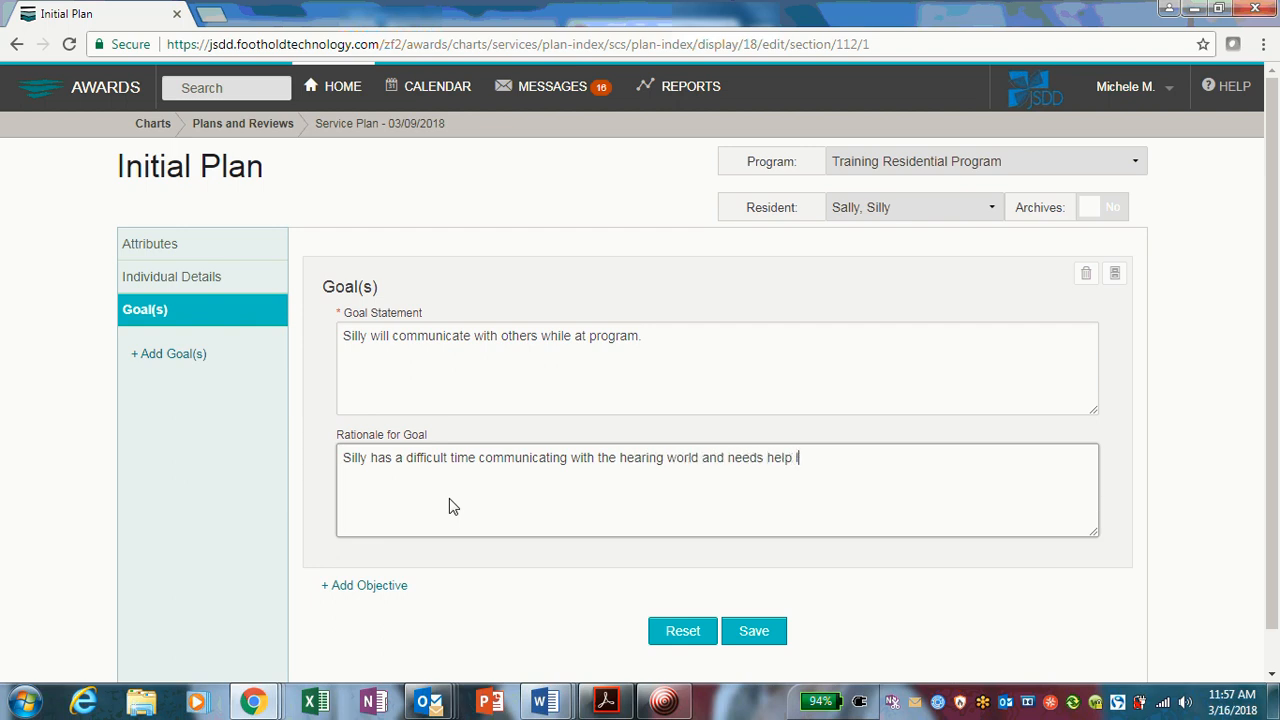
Step: Continue the rationale with "learning how to capture the attention of the hearing staff and other members/residents while at program."
type("earning how to captu")
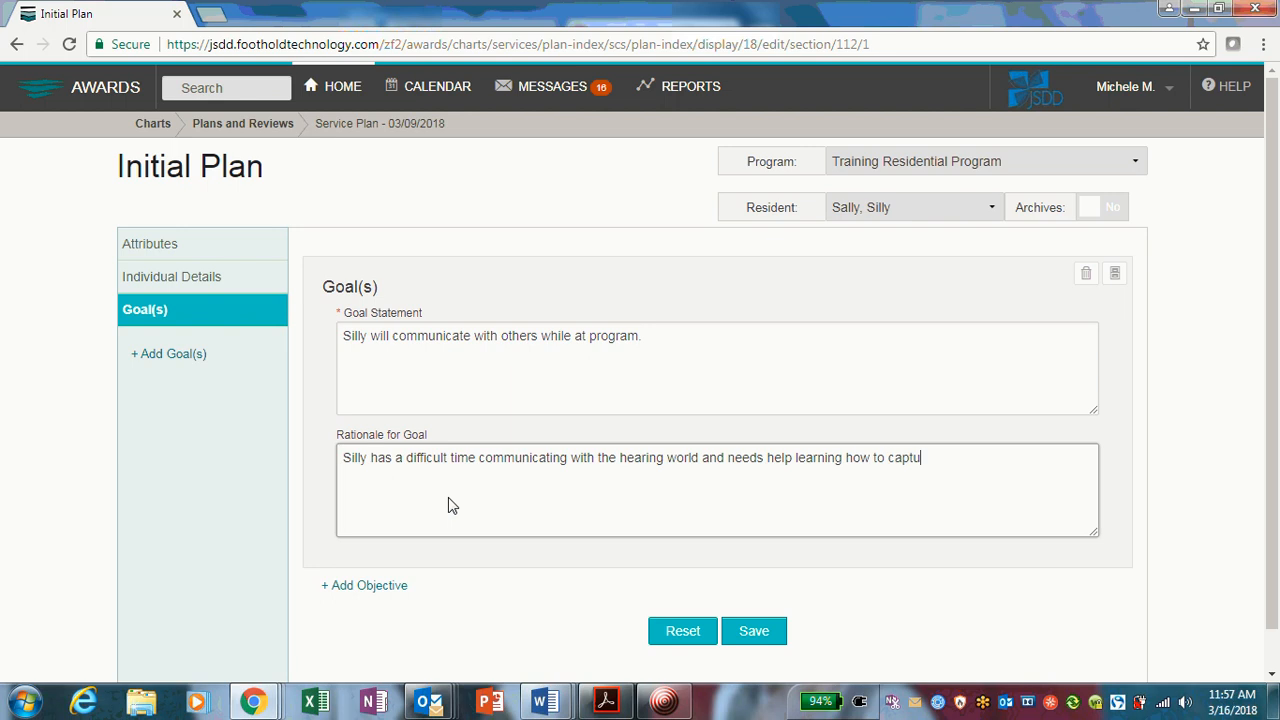
type("re the attendtion")
key("BackSpace")
key("BackSpace")
key("BackSpace")
key("BackSpace")
key("BackSpace")
type("tion of the hearing")
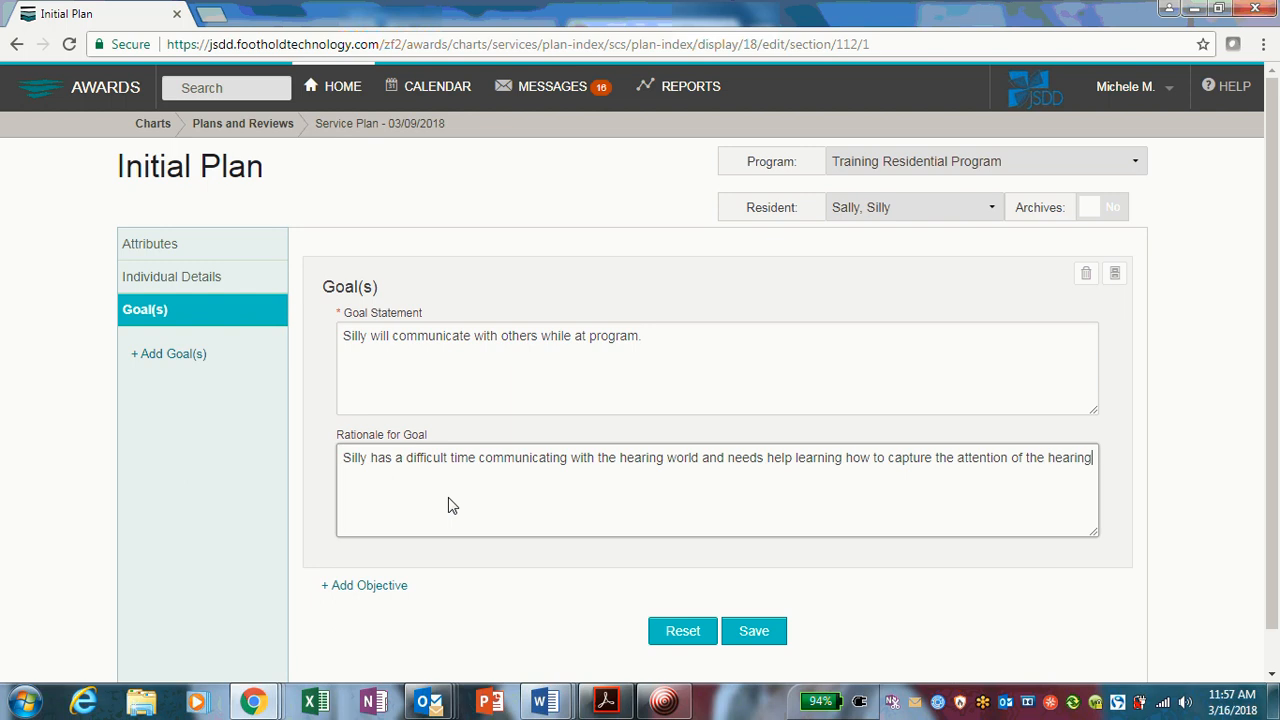
type(" staff and")
type(" other memnbe")
key("BackSpace")
key("BackSpace")
key("BackSpace")
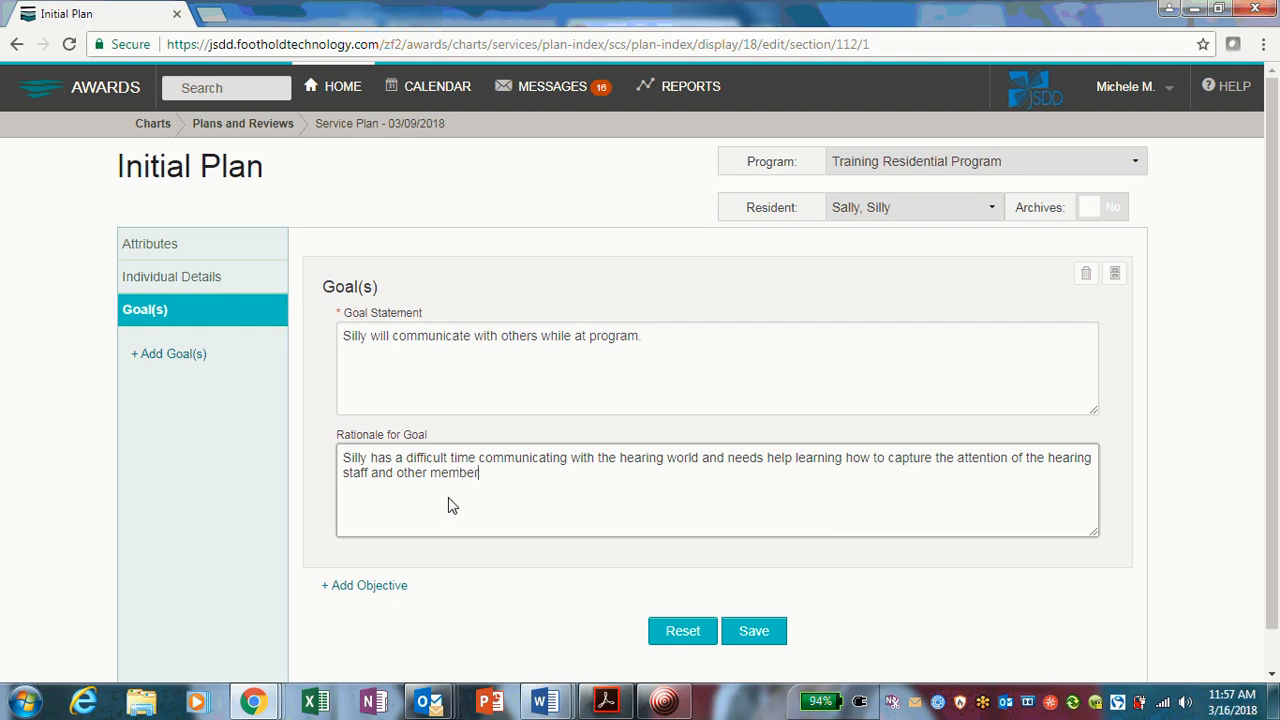
type("bers/residents while at progr")
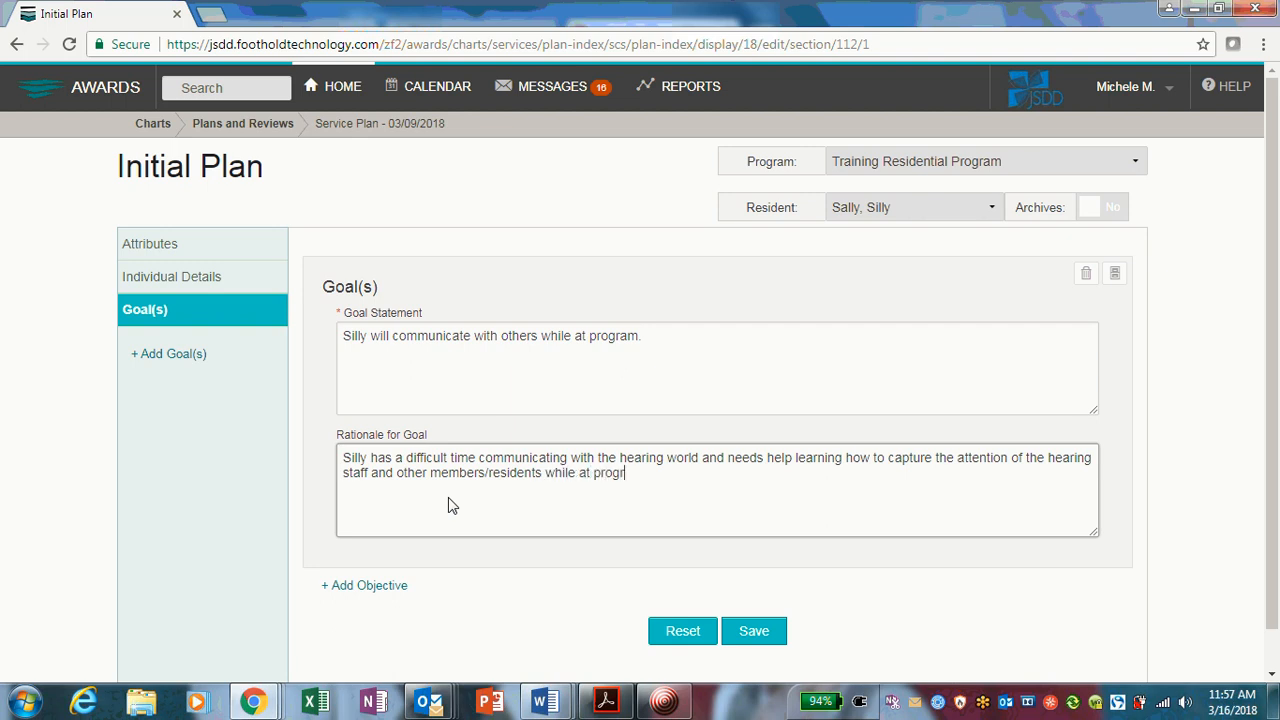
Step: End the rationale with the resident's first name and "is very interested in this process and is eager to start this goal."; dismiss the mail alert
type("am.  Silly is very interest")
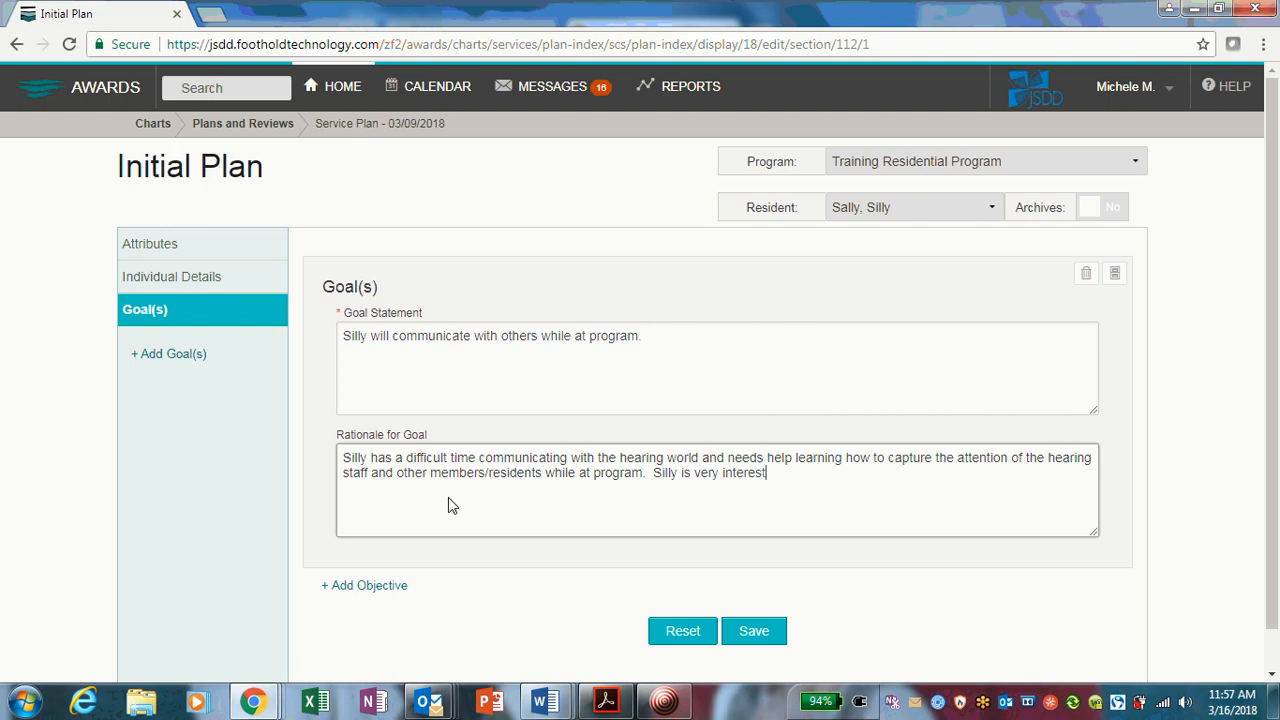
type("ed in this process and ")
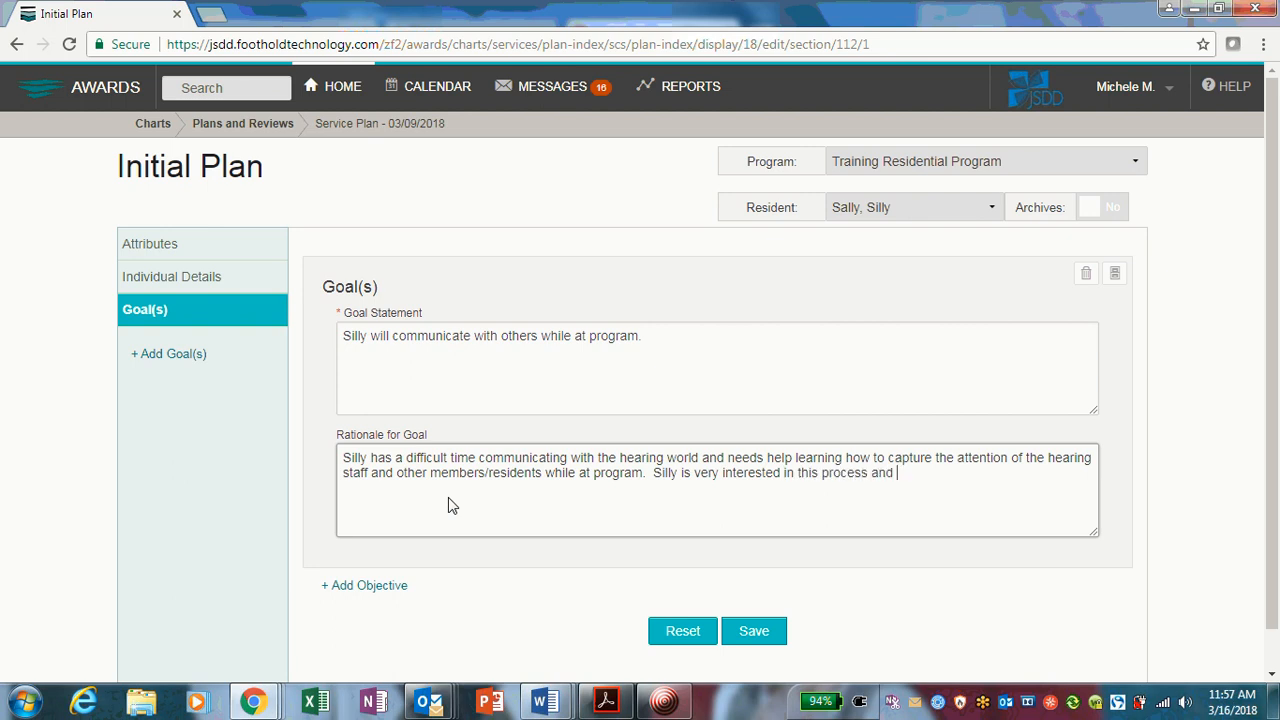
type("is eager to strart this g")
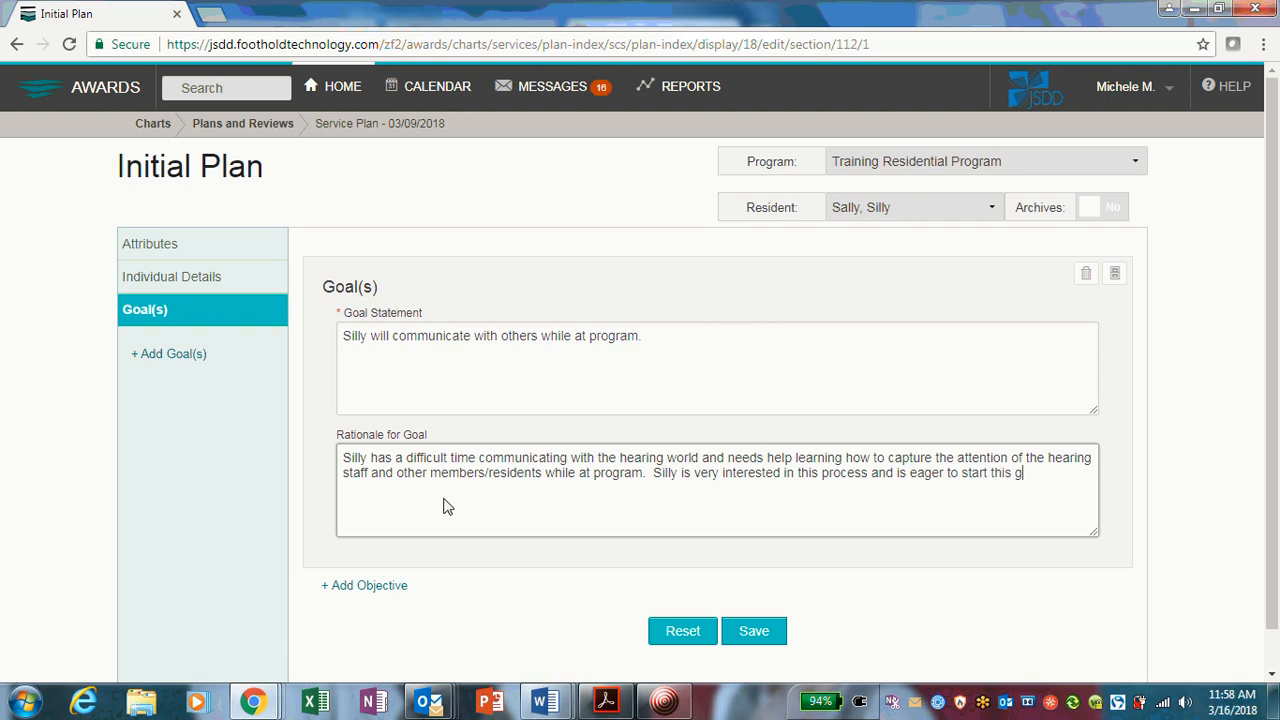
type("oal.")
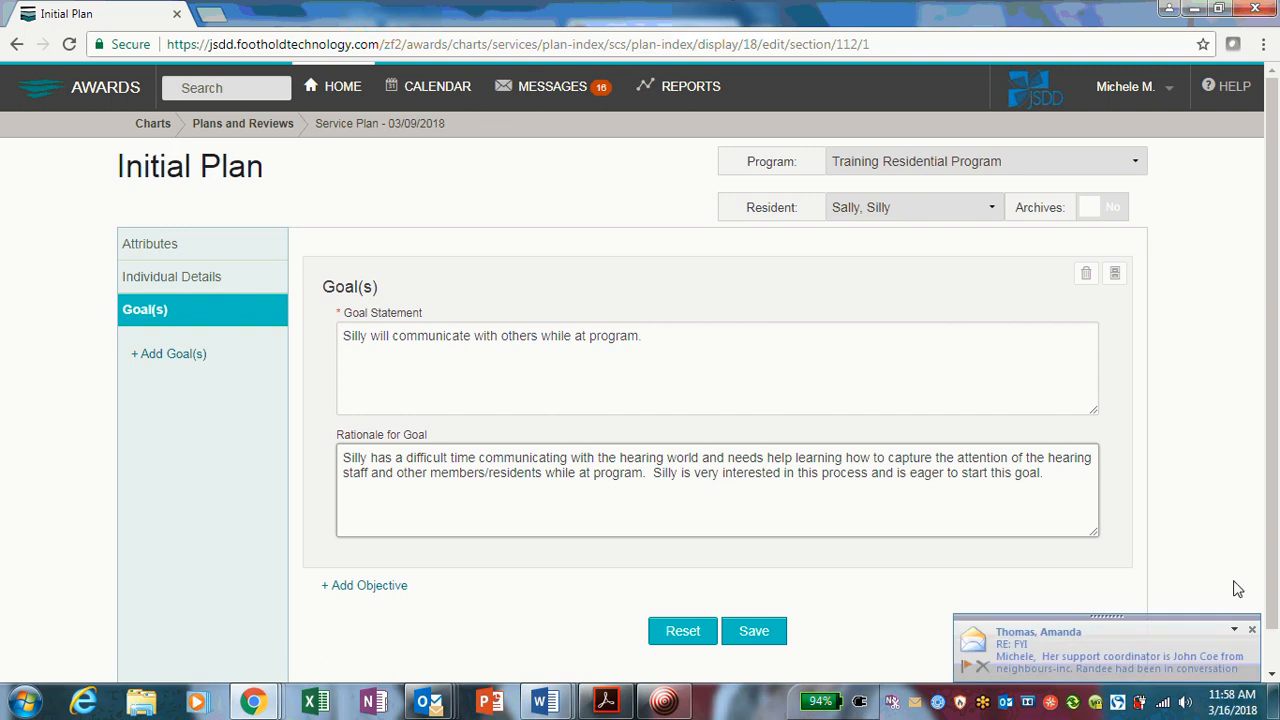
left_click(1251, 629)
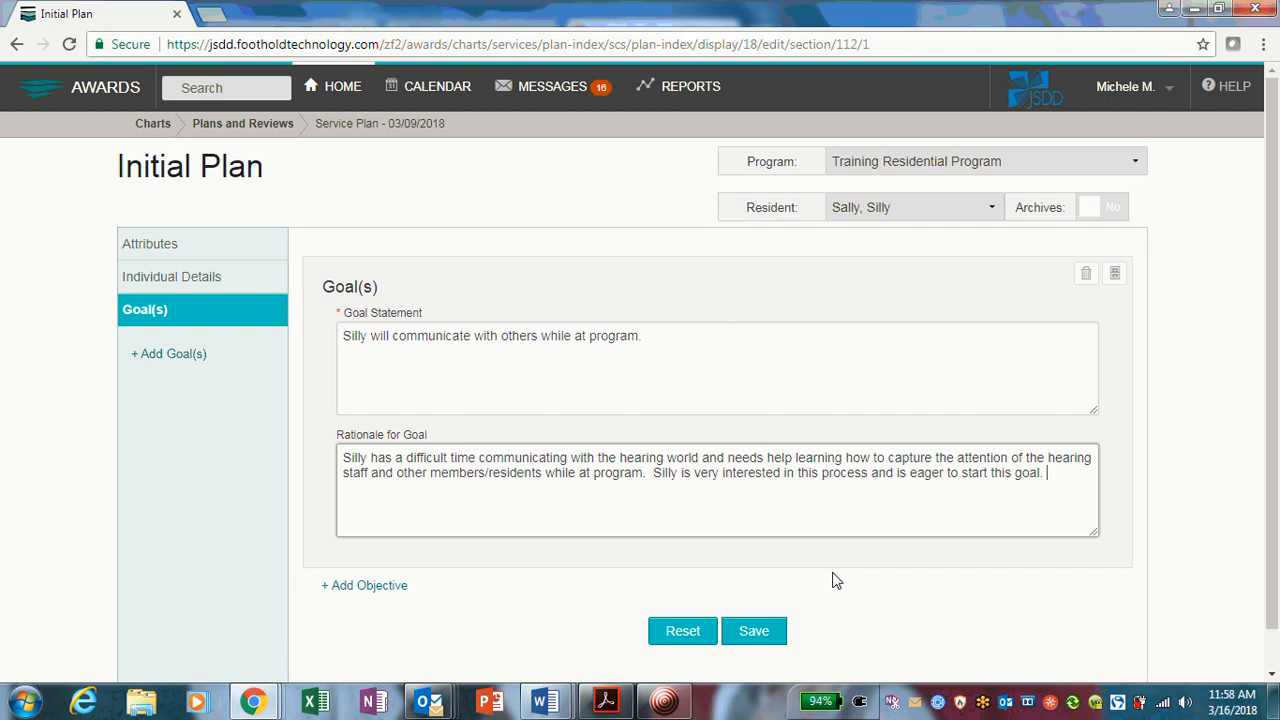
Step: Add an objective beneath the goal about communicating with others at program
scroll(823, 582, "down", 1)
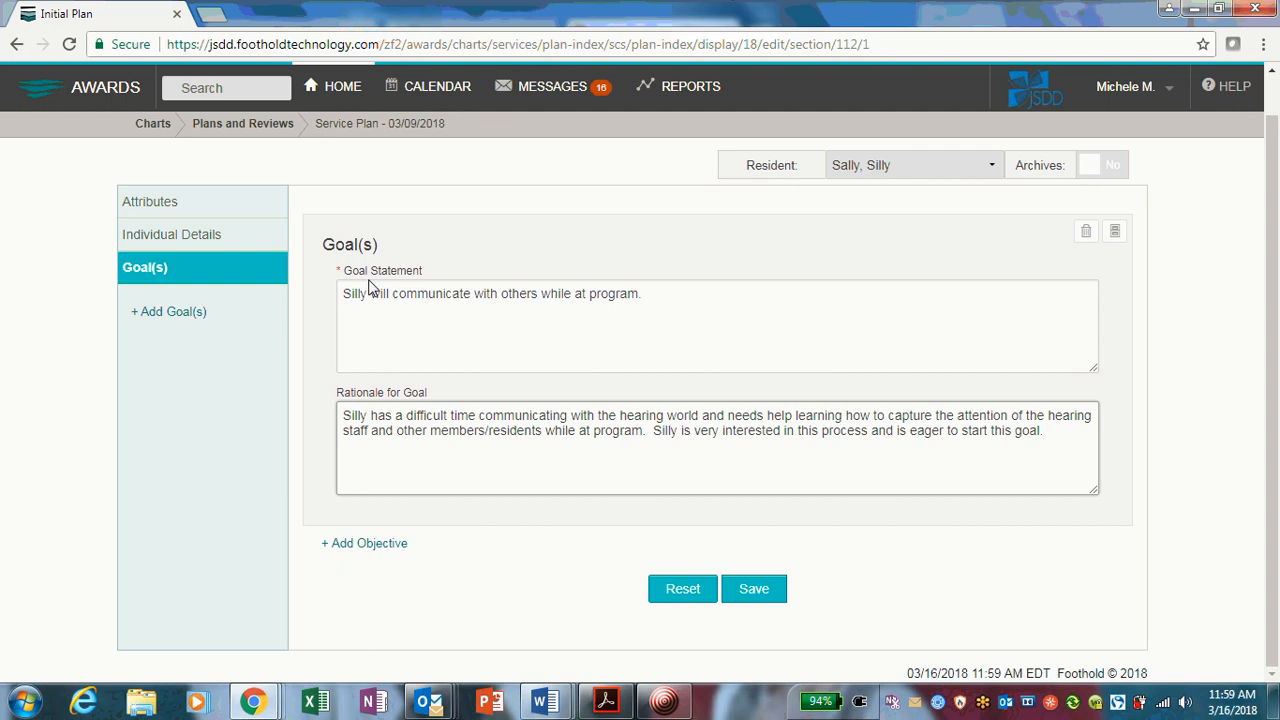
left_click(388, 551)
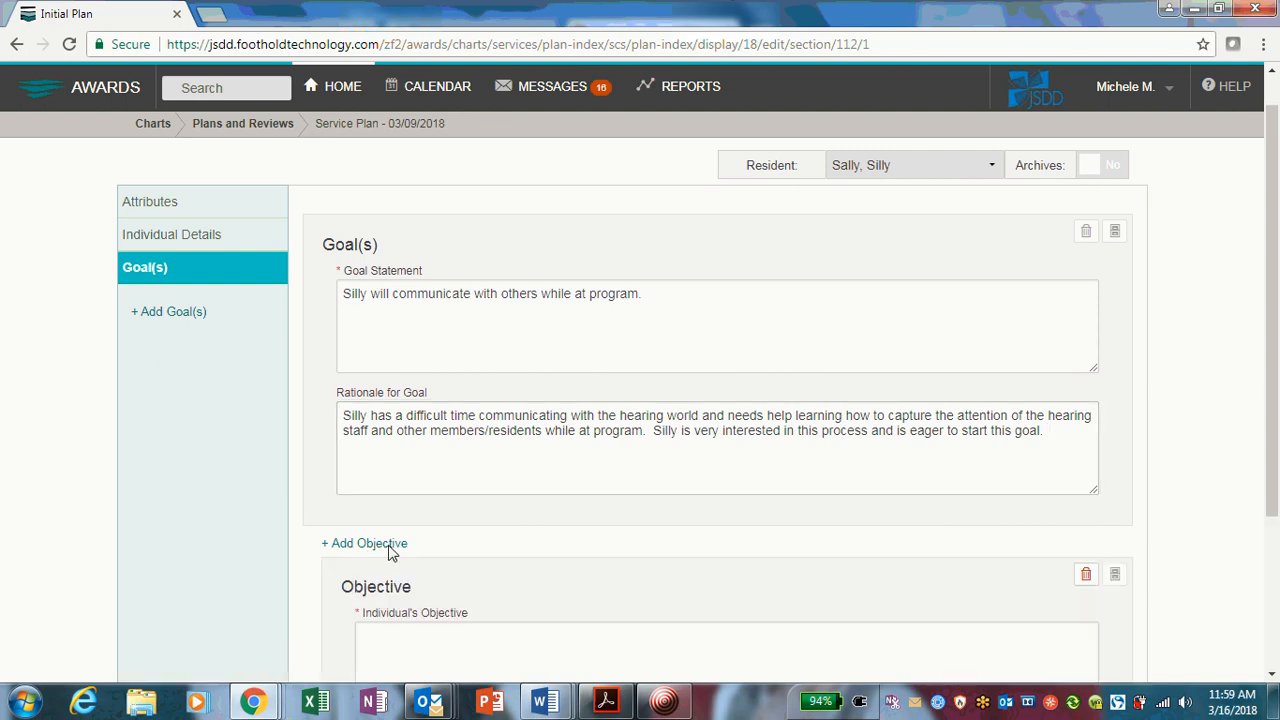
scroll(505, 553, "down", 1)
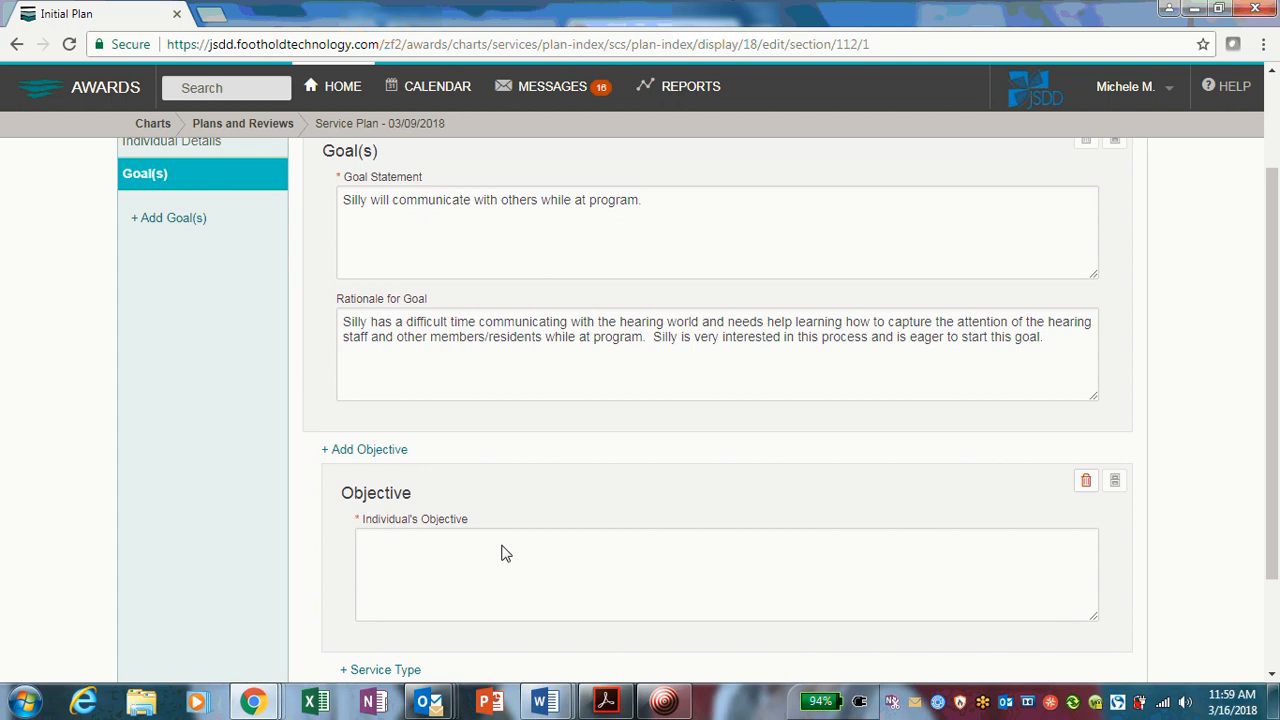
scroll(490, 553, "up", 2)
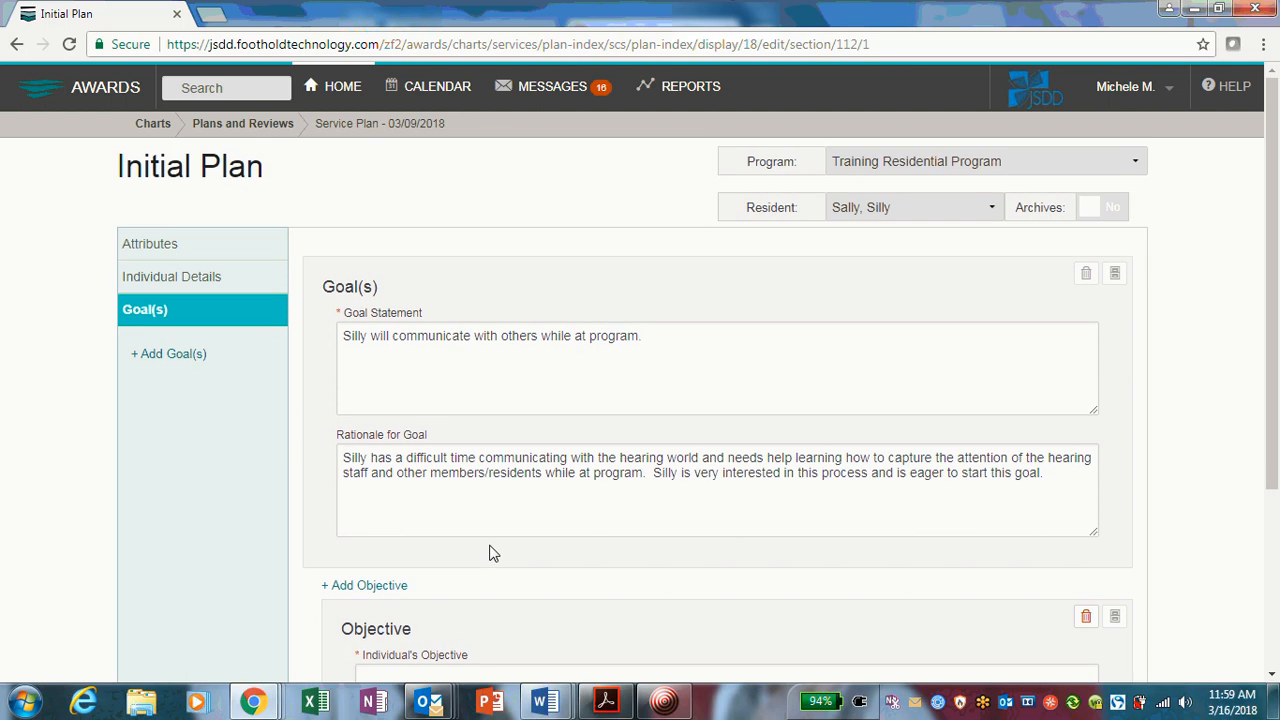
scroll(490, 553, "down", 3)
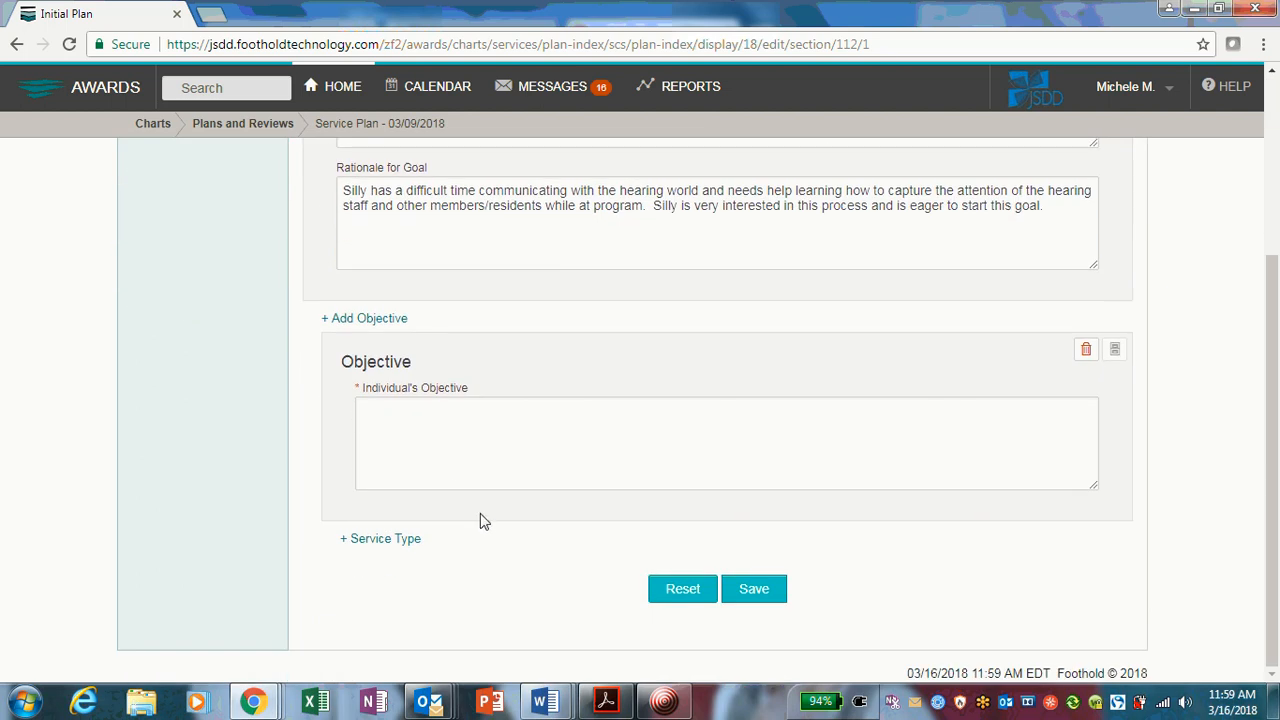
Step: Begin the Individual's Objective with "With verbal prompts", the resident's first name and "will"
left_click(451, 468)
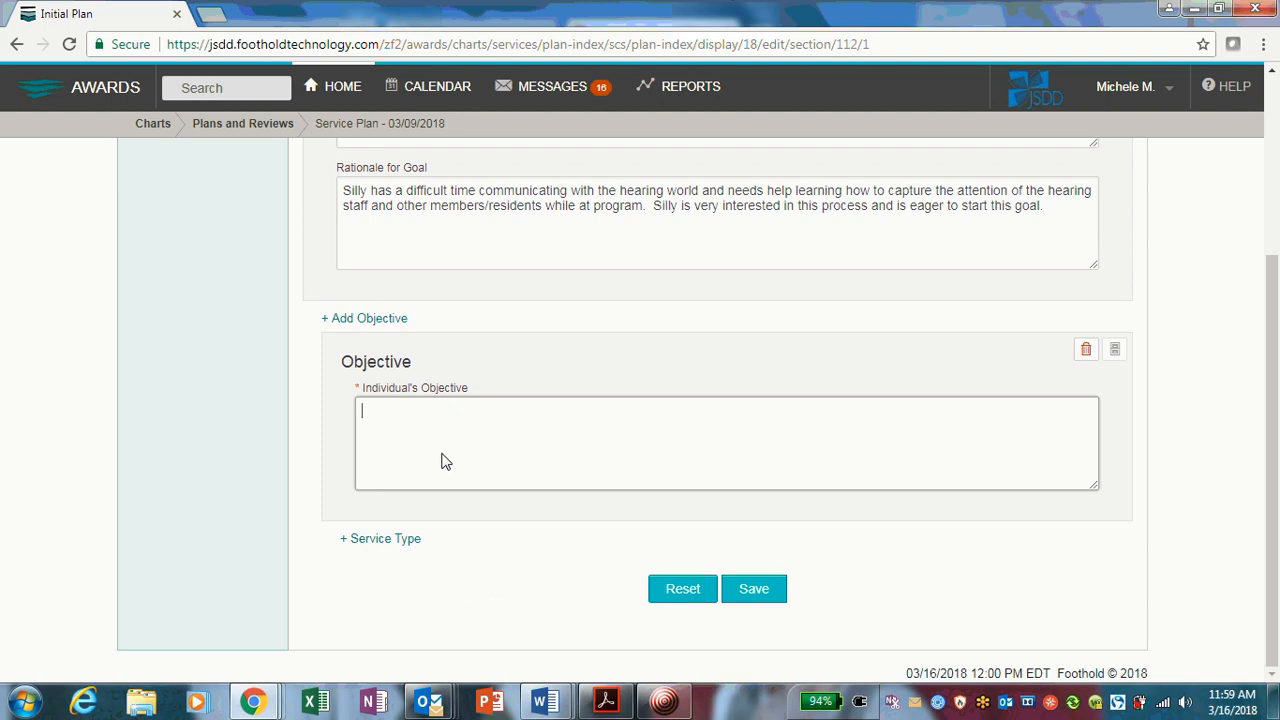
scroll(448, 465, "up", 1)
scroll(445, 461, "up", 1)
scroll(445, 461, "down", 1)
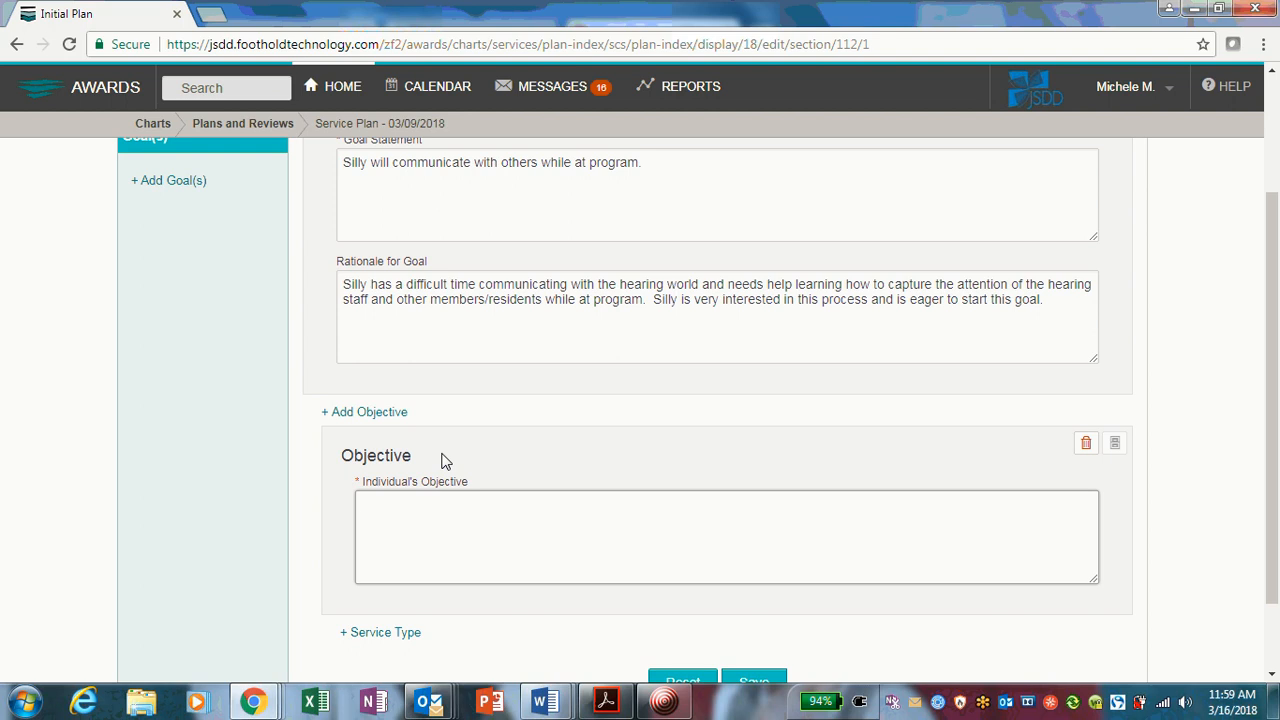
type("With verbal prompts")
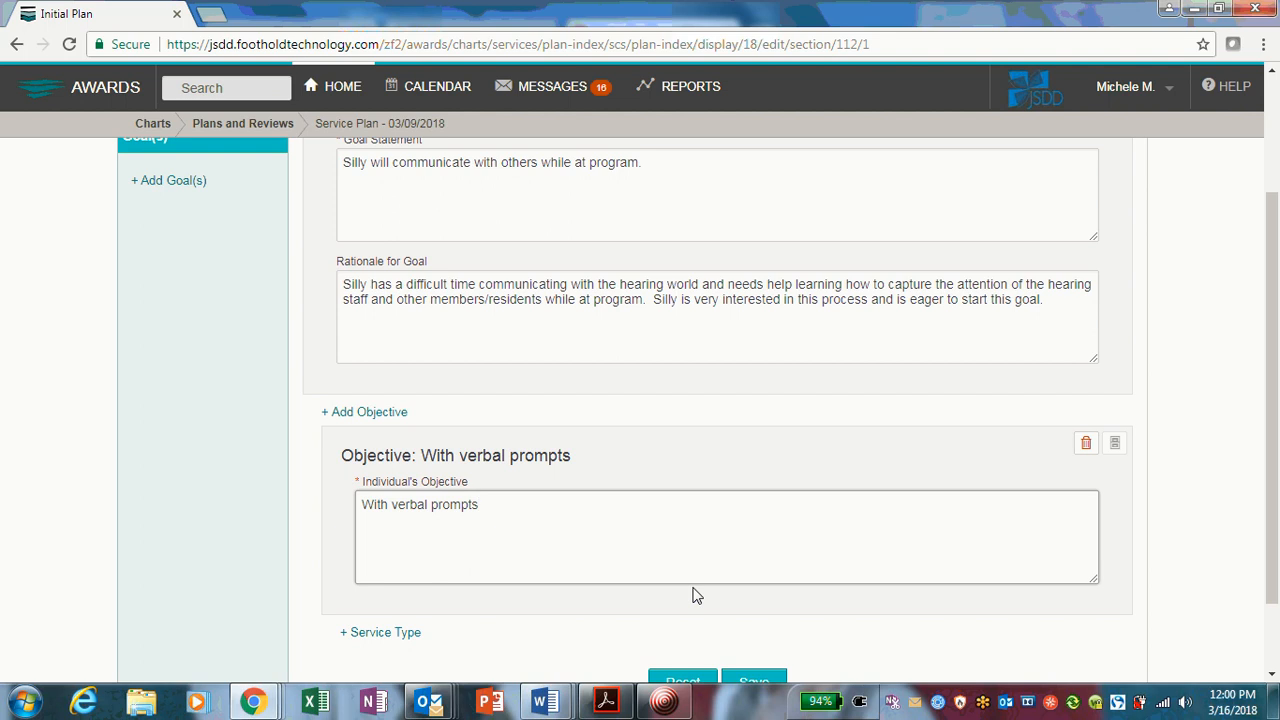
type("Silly will")
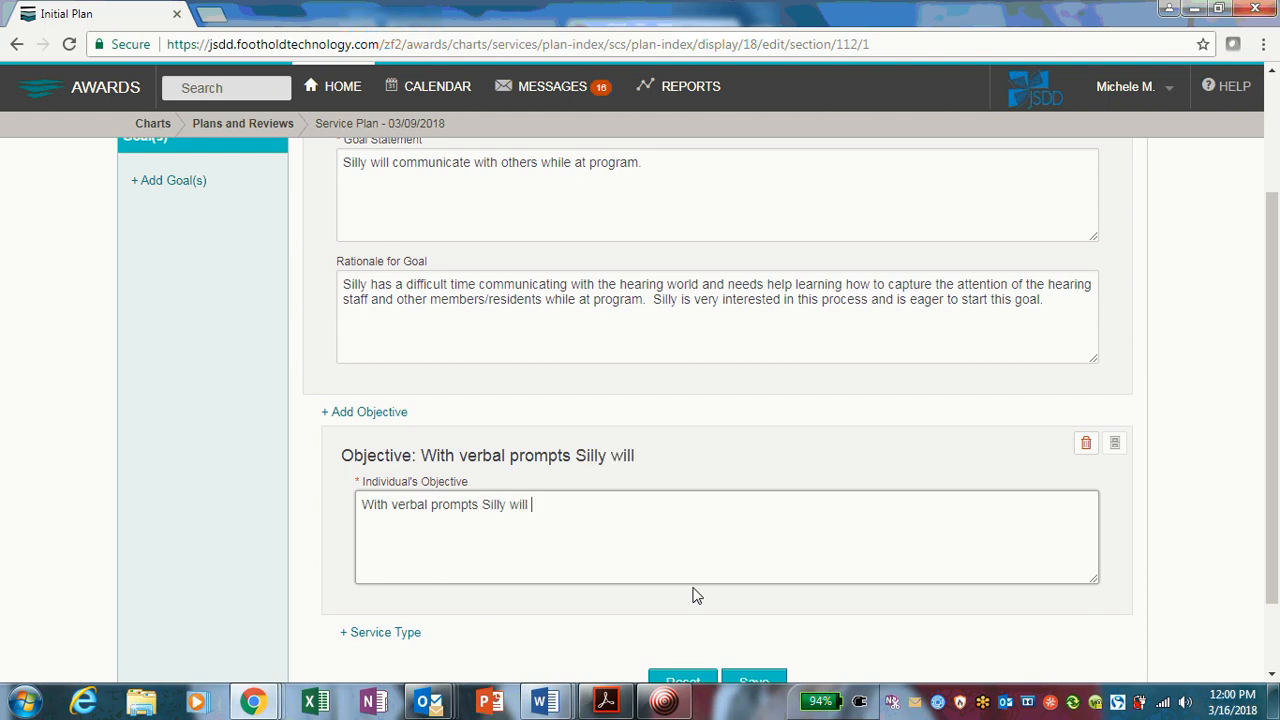
scroll(697, 595, "up", 1)
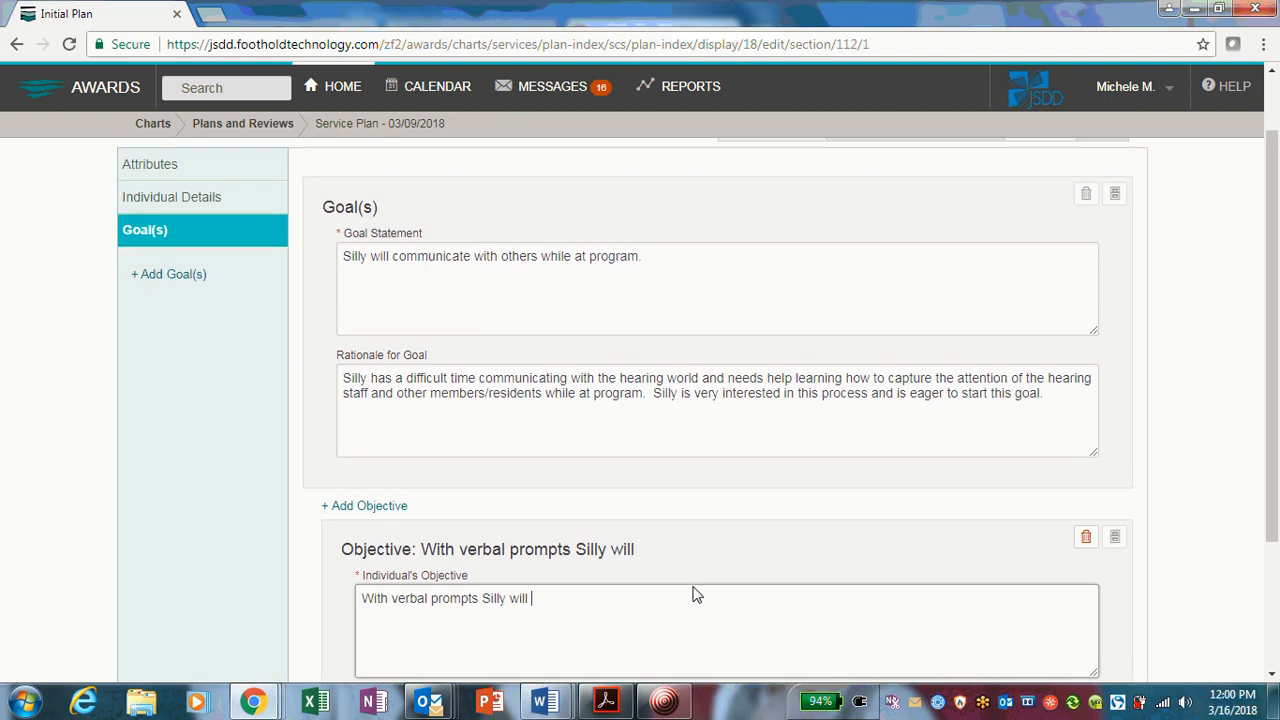
Step: Continue the Individual's Objective with "try a communication method"
type("liz")
key("BackSpace")
key("BackSpace")
key("BackSpace")
key("BackSpace")
key("BackSpace")
key("BackSpace")
type("try a communica")
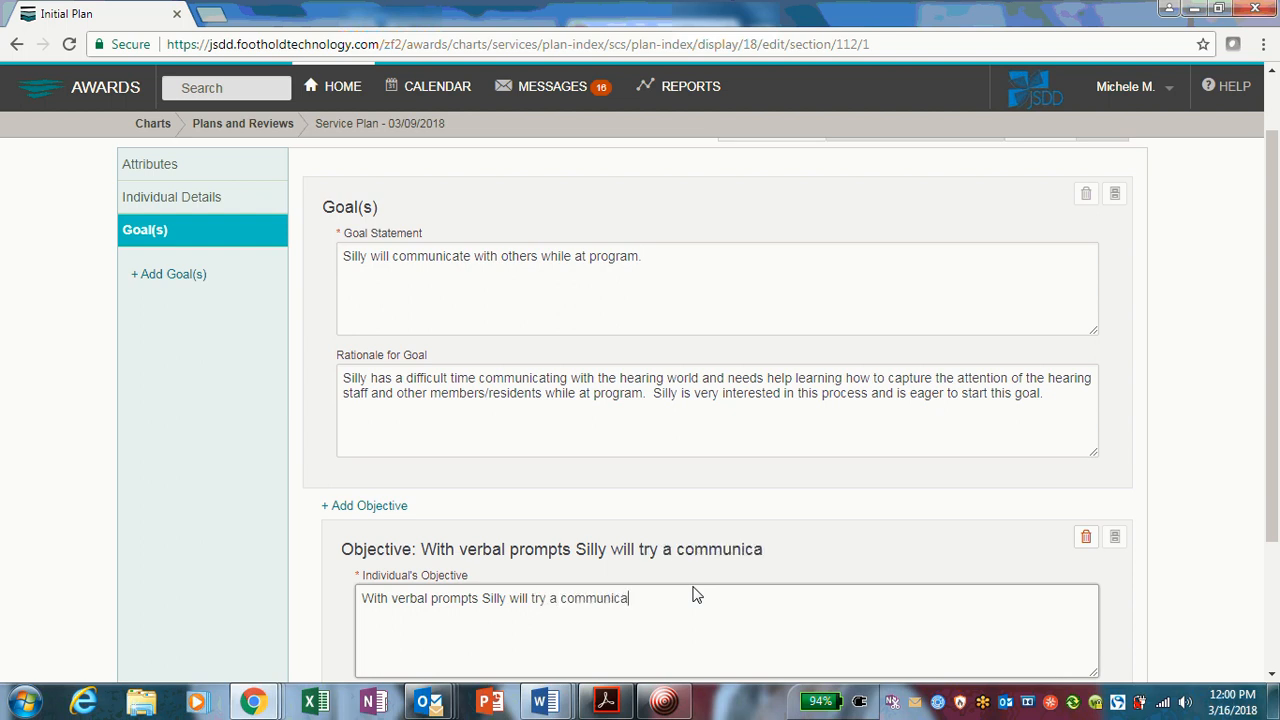
type("tion metho")
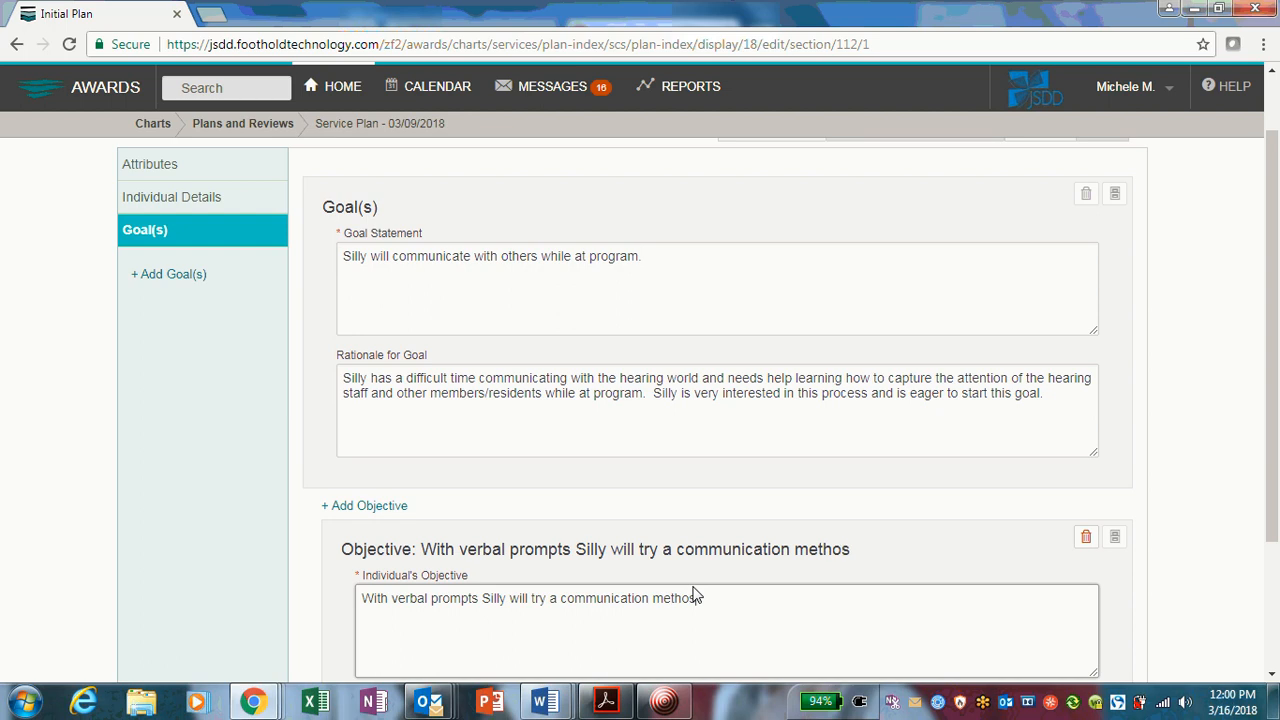
type("d")
scroll(691, 591, "down", 1)
scroll(691, 591, "up", 1)
Step: Replace "a communication method" in the objective with "one of the communication"
left_click_drag(700, 597, 650, 605)
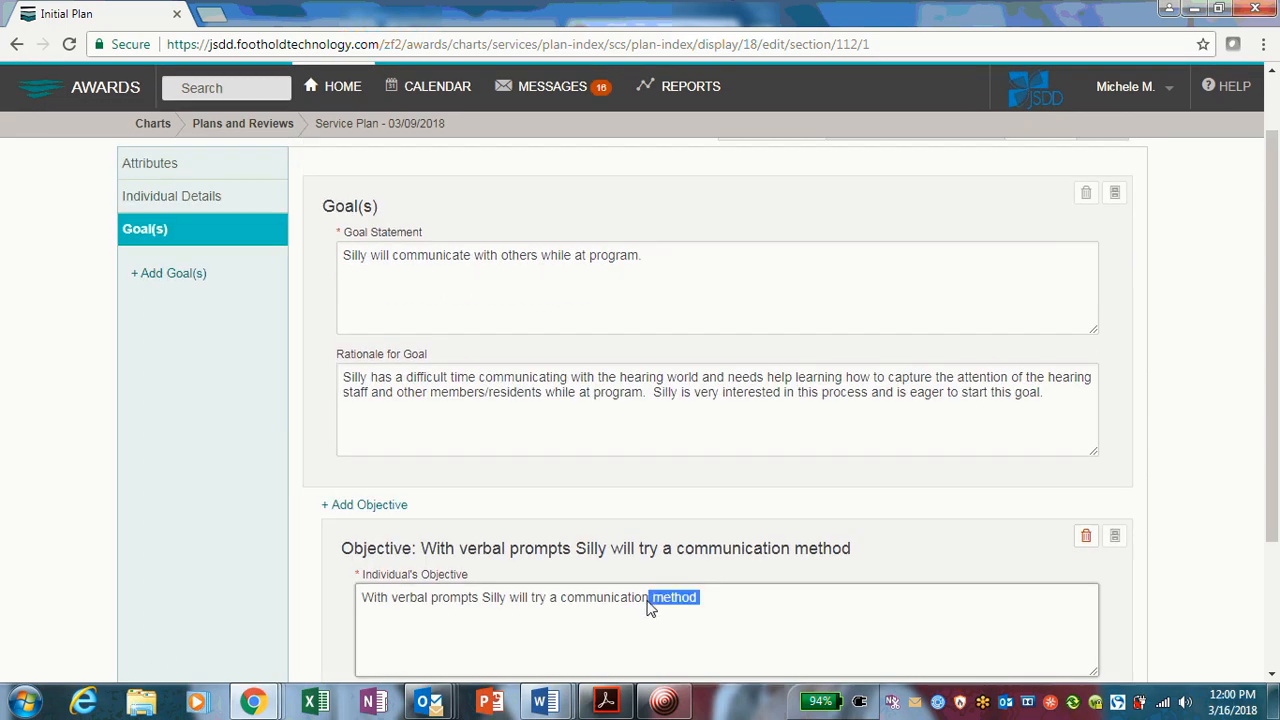
key("BackSpace")
key("BackSpace")
key("BackSpace")
key("BackSpace")
key("BackSpace")
key("BackSpace")
key("BackSpace")
key("BackSpace")
key("BackSpace")
key("BackSpace")
key("BackSpace")
key("BackSpace")
key("BackSpace")
key("BackSpace")
key("BackSpace")
key("BackSpace")
key("BackSpace")
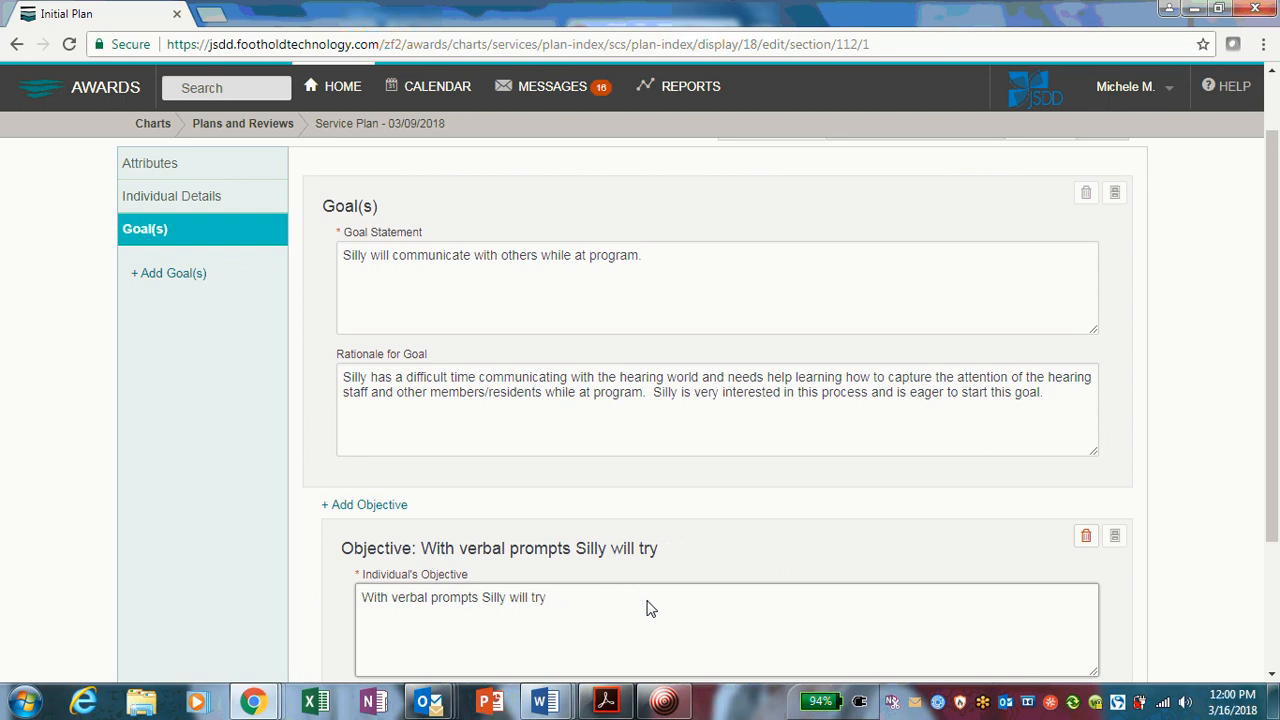
type("one")
key("BackSpace")
key("BackSpace")
type("neo")
key("BackSpace")
type("of the co")
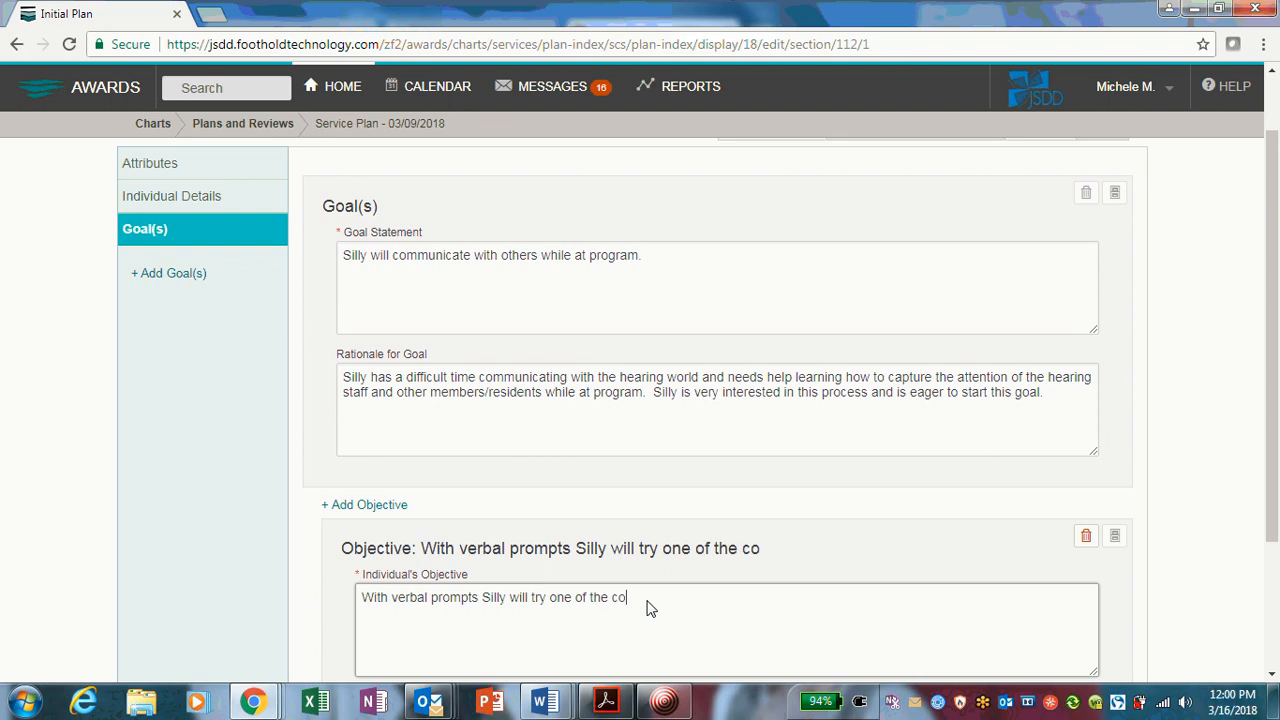
type("mmunication")
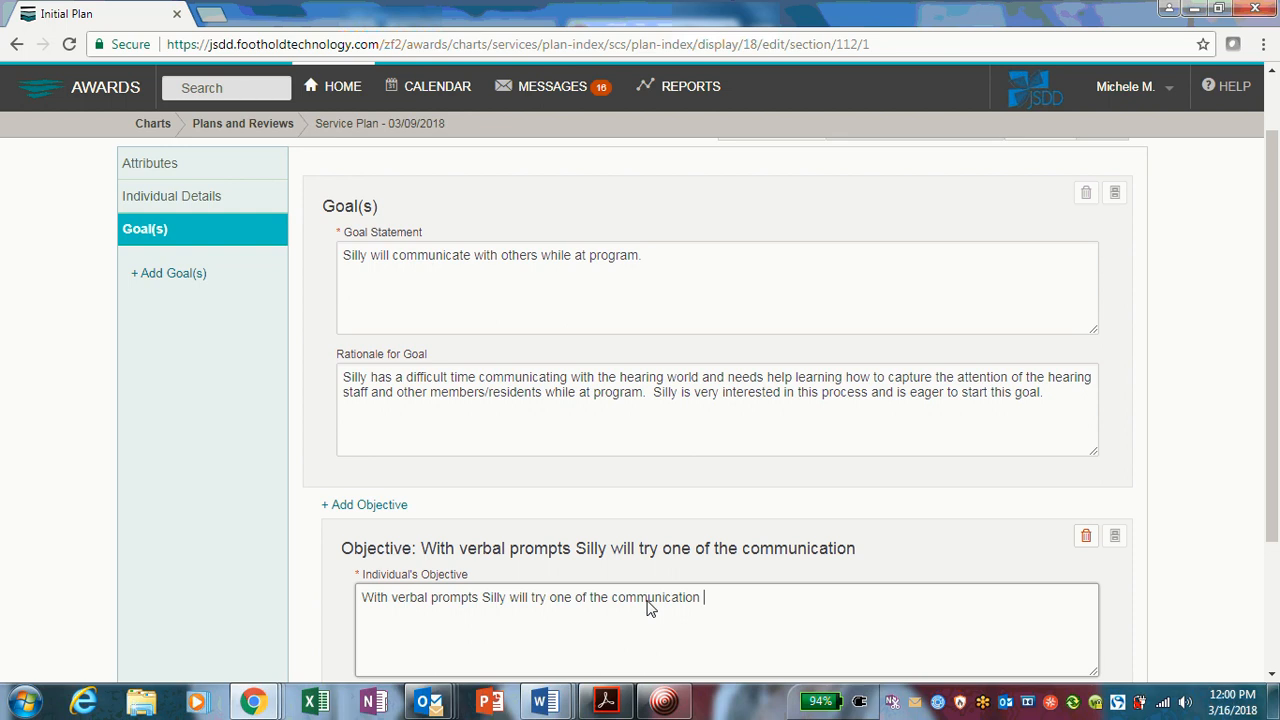
Step: Continue the objective with "tricks from her"
type(" trics")
key("BackSpace")
type("ks")
key("BackSpace")
key("BackSpace")
type("ks")
type("deve")
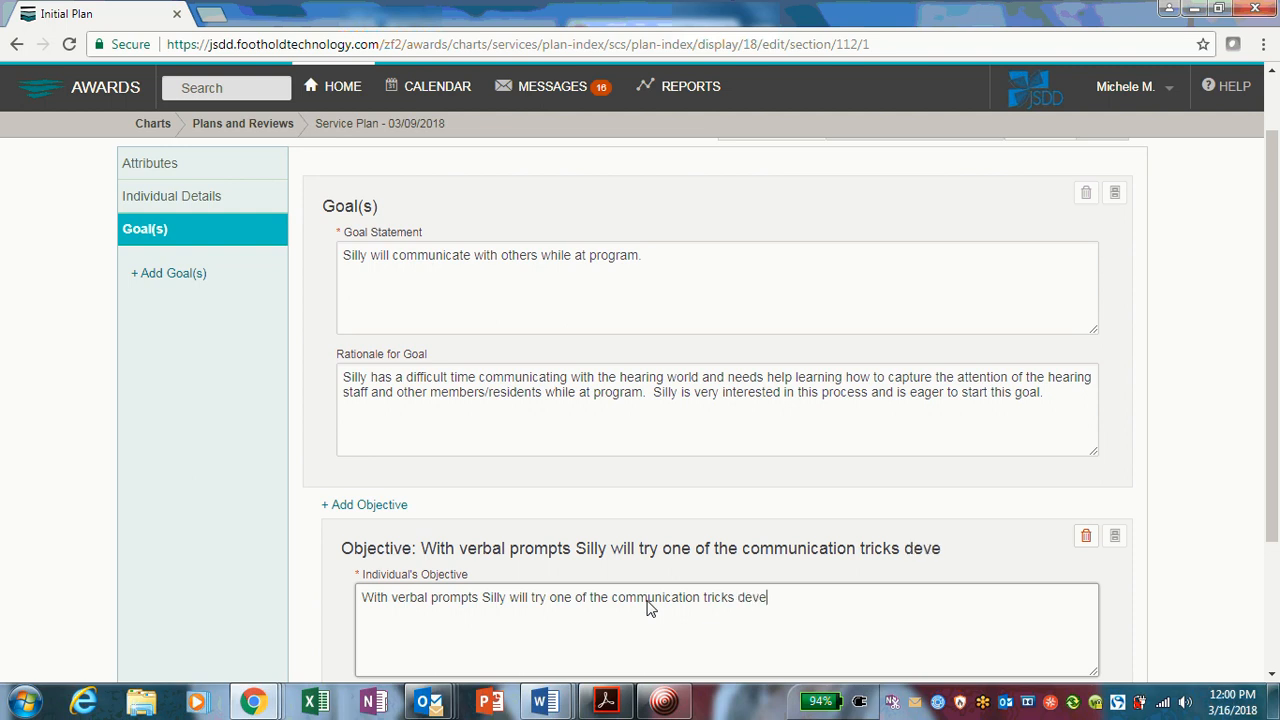
key("BackSpace")
key("BackSpace")
key("BackSpace")
key("BackSpace")
type("from her ")
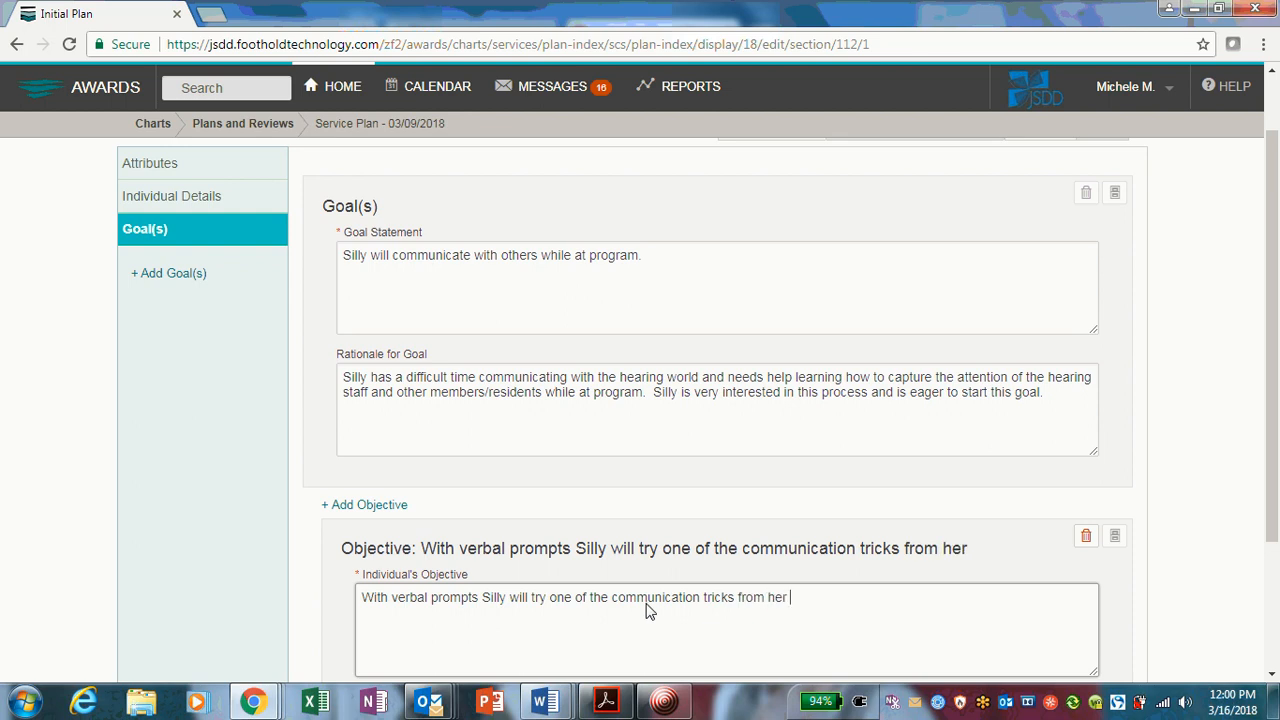
Step: Continue the objective with "communication binder"
type("communication")
key("BackSpace")
key("BackSpace")
key("BackSpace")
key("BackSpace")
key("BackSpace")
key("BackSpace")
key("BackSpace")
key("BackSpace")
type("unication")
key("BackSpace")
key("BackSpace")
key("BackSpace")
key("BackSpace")
key("BackSpace")
key("BackSpace")
key("BackSpace")
type("ication binder")
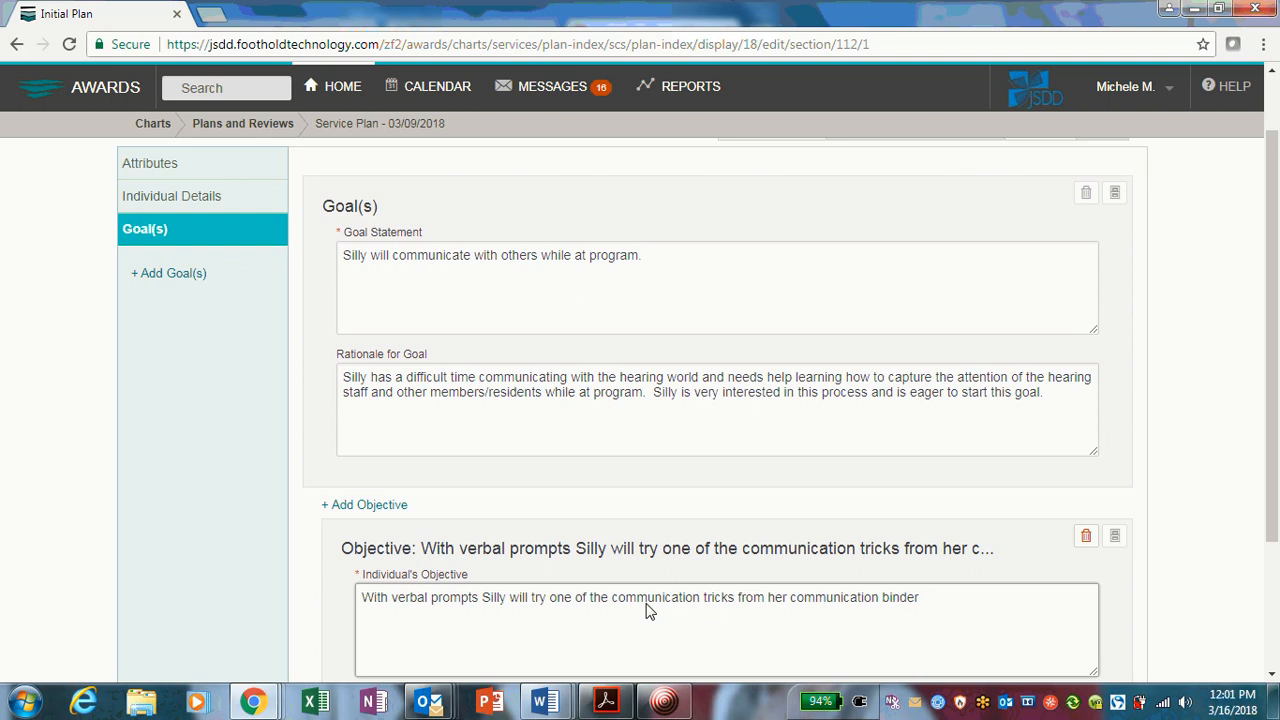
Step: End the objective with "every day she is at program." and dismiss the mail alert
type(" every day she is at pr")
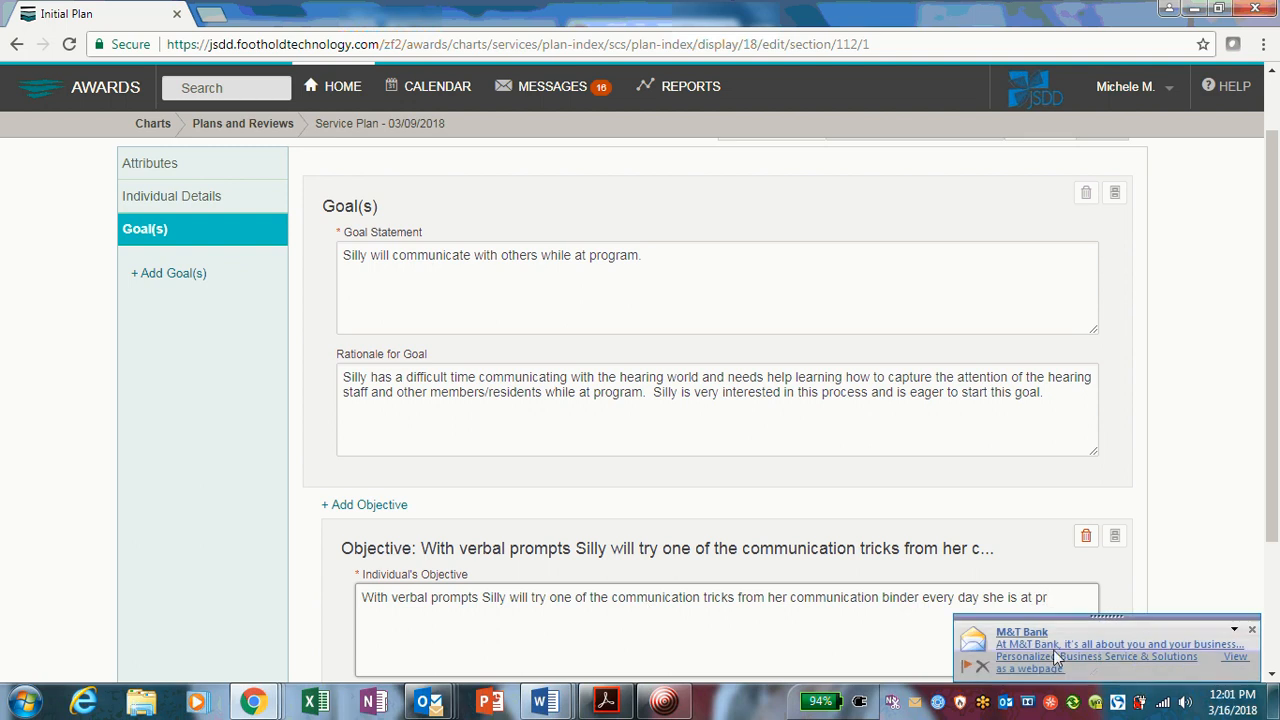
left_click(1252, 630)
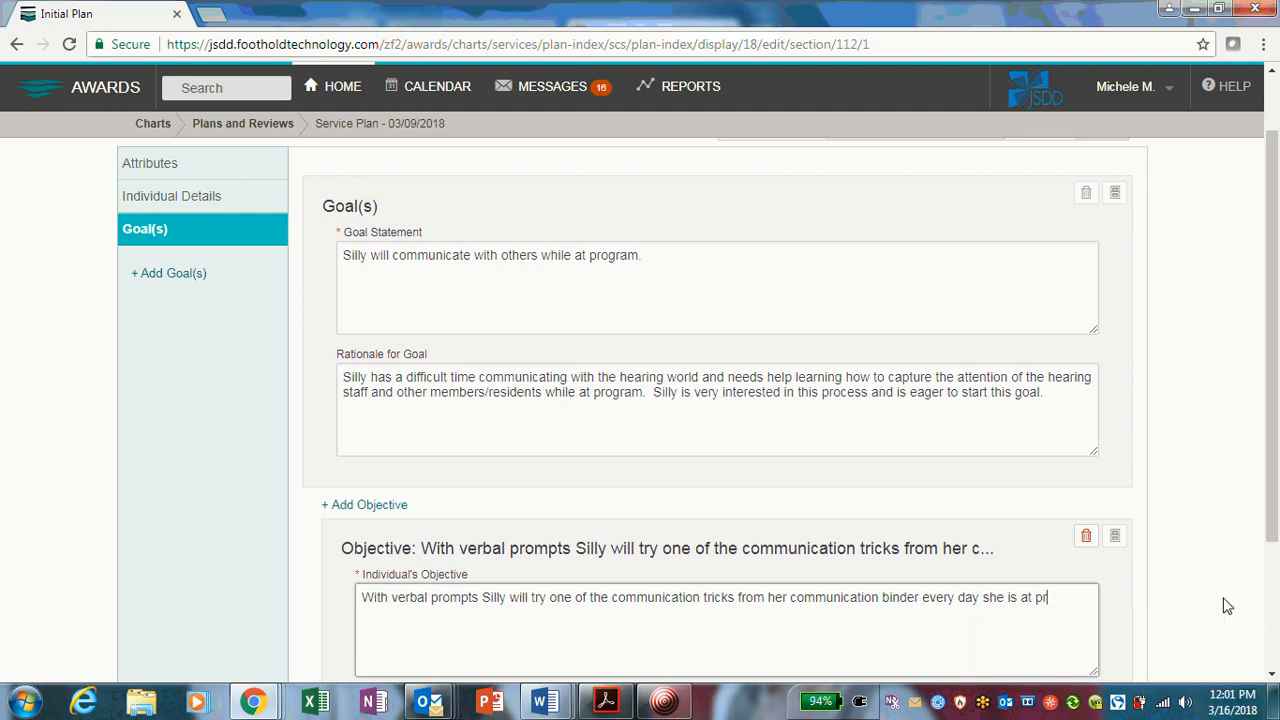
type("prgra")
key("BackSpace")
key("BackSpace")
key("BackSpace")
key("BackSpace")
key("BackSpace")
type("ogram.")
Step: Replace "every day she is at program" in the objective with "3 times a week"
left_click_drag(1272, 462, 1272, 525)
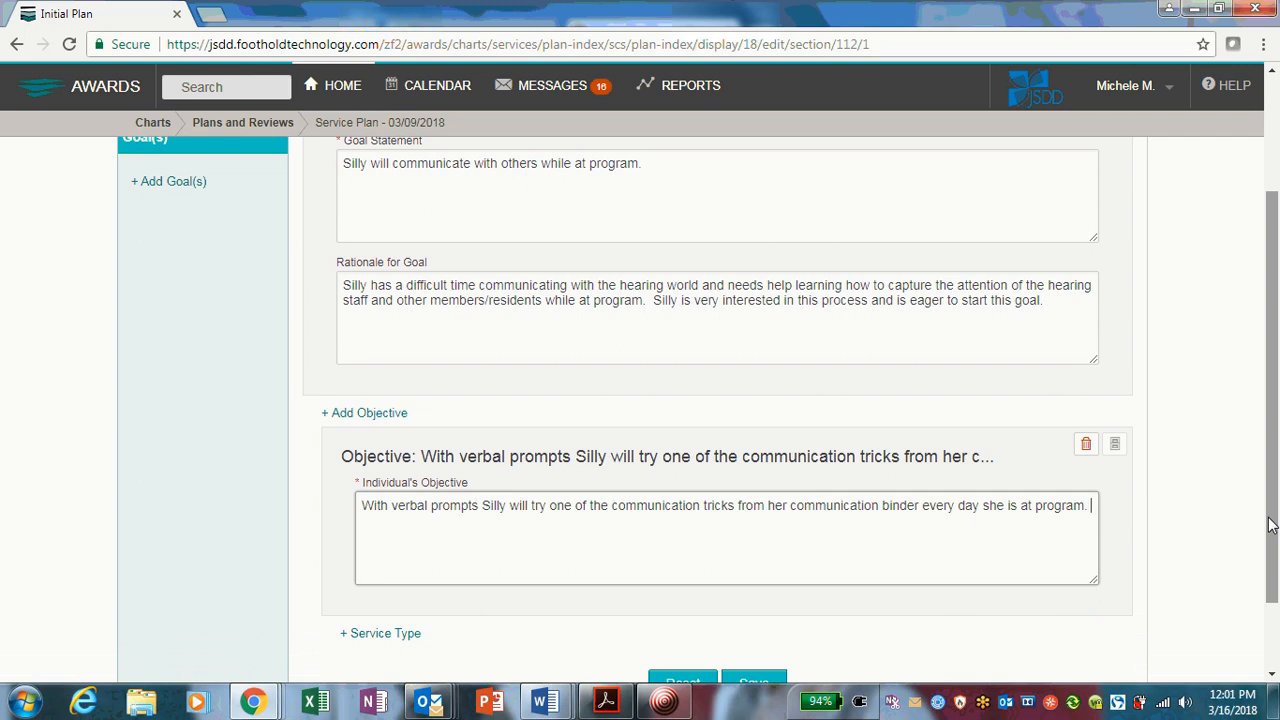
mouse_move(1092, 507)
left_mouse_down()
mouse_move(1075, 510)
mouse_move(1086, 516)
left_mouse_up()
left_click(1085, 514)
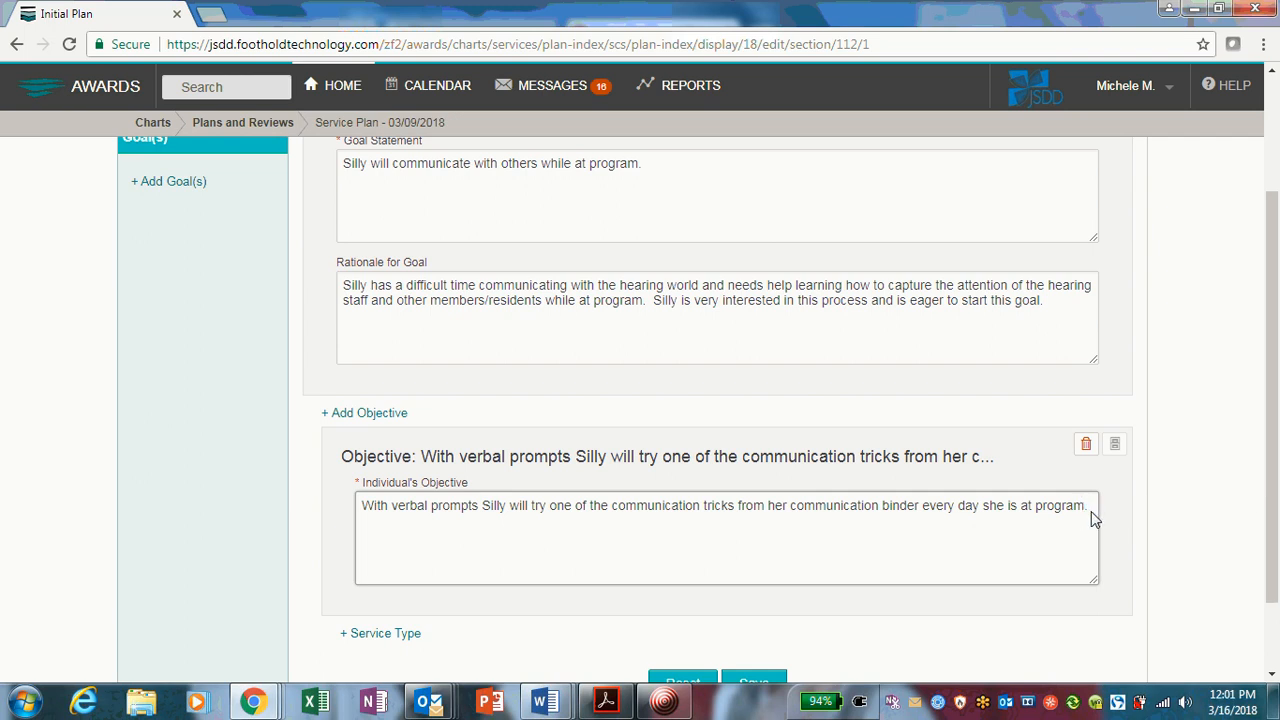
left_click_drag(1090, 511, 924, 527)
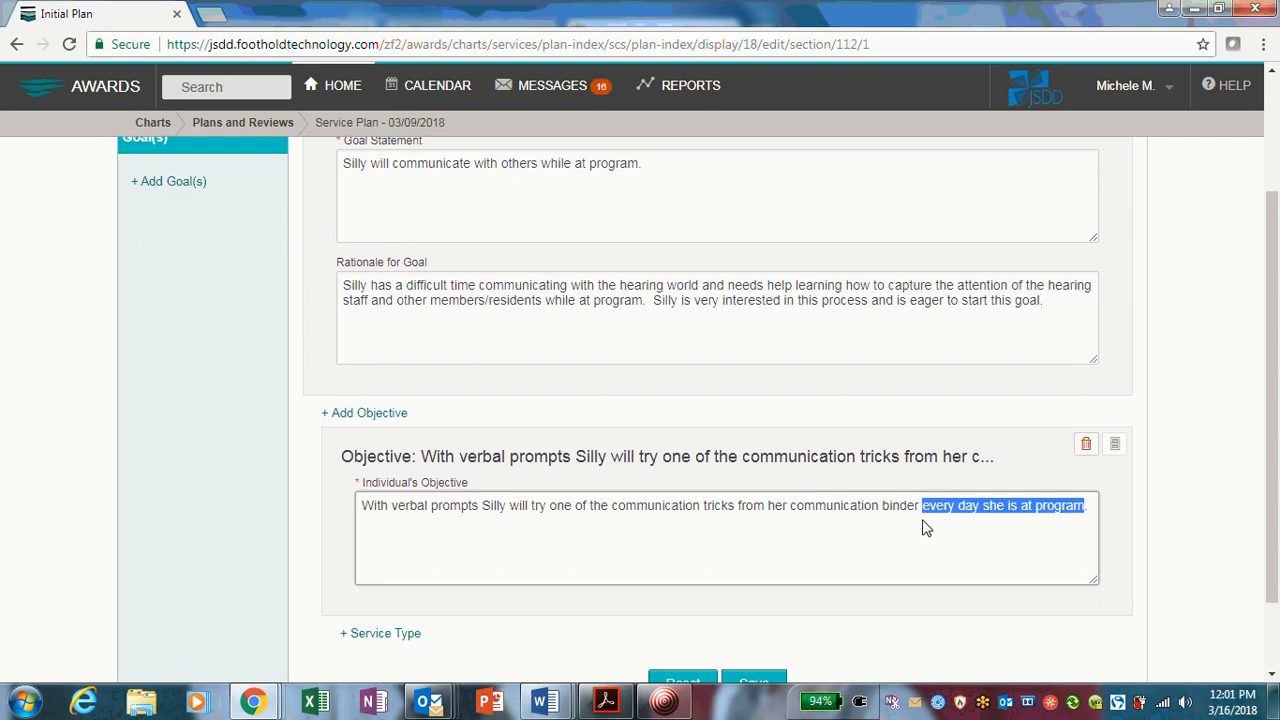
type("3 times a week")
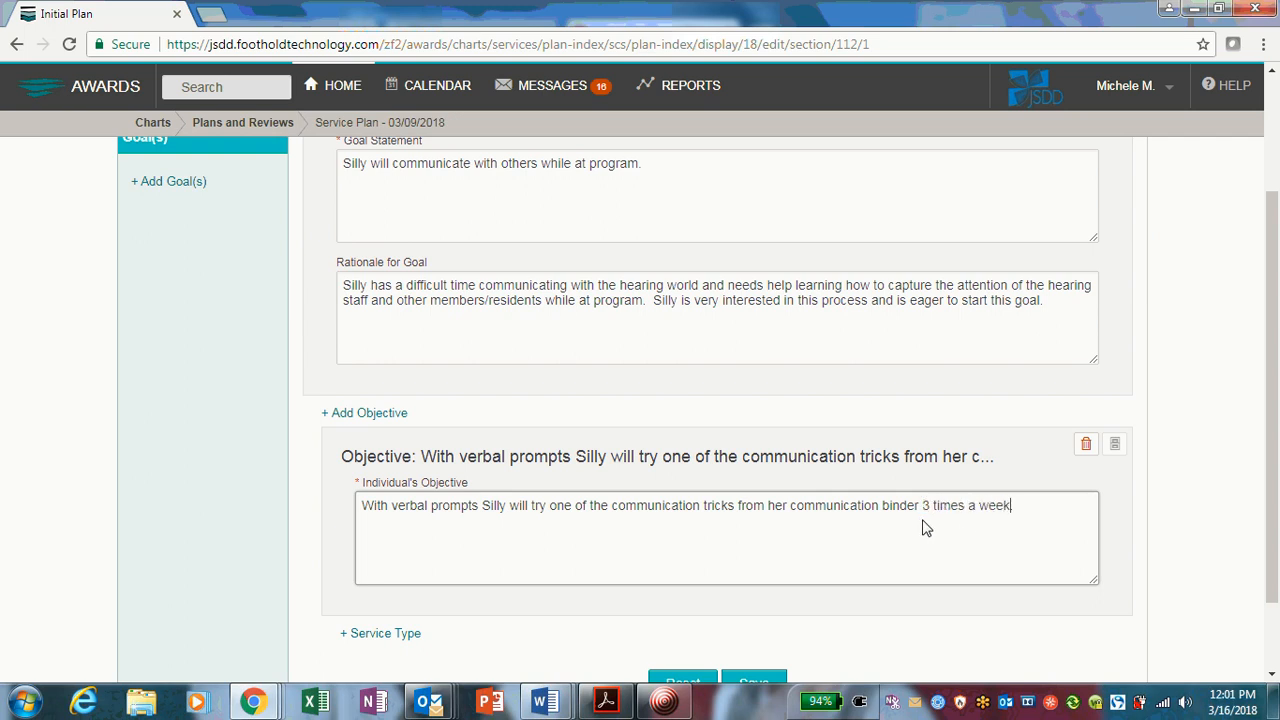
type(" for")
key("BackSpace")
key("BackSpace")
key("BackSpace")
key("BackSpace")
key("BackSpace")
Step: Try the wording "every week" for the objective's frequency and clear the frequency text
type("eveyr w")
key("BackSpace")
key("BackSpace")
key("BackSpace")
key("BackSpace")
type("ry wee.")
key("Return")
key("BackSpace")
key("BackSpace")
key("BackSpace")
key("BackSpace")
key("BackSpace")
key("BackSpace")
key("BackSpace")
key("BackSpace")
key("BackSpace")
key("BackSpace")
key("BackSpace")
key("BackSpace")
key("BackSpace")
key("BackSpace")
key("BackSpace")
key("BackSpace")
key("BackSpace")
key("BackSpace")
key("BackSpace")
key("BackSpace")
key("BackSpace")
key("BackSpace")
Step: Work out 3 x 4 as a scratch note, clear it and end the objective with "12 times a month."
key("Return")
type("3 x")
key("Return")
type("4")
key("Home")
key("BackSpace")
type("12")
key("BackSpace")
key("BackSpace")
key("BackSpace")
key("BackSpace")
key("BackSpace")
key("BackSpace")
key("BackSpace")
key("BackSpace")
key("BackSpace")
type("12 times a month.")
Step: Add a service type beneath the communication objective
scroll(921, 602, "down", 2)
left_click(380, 538)
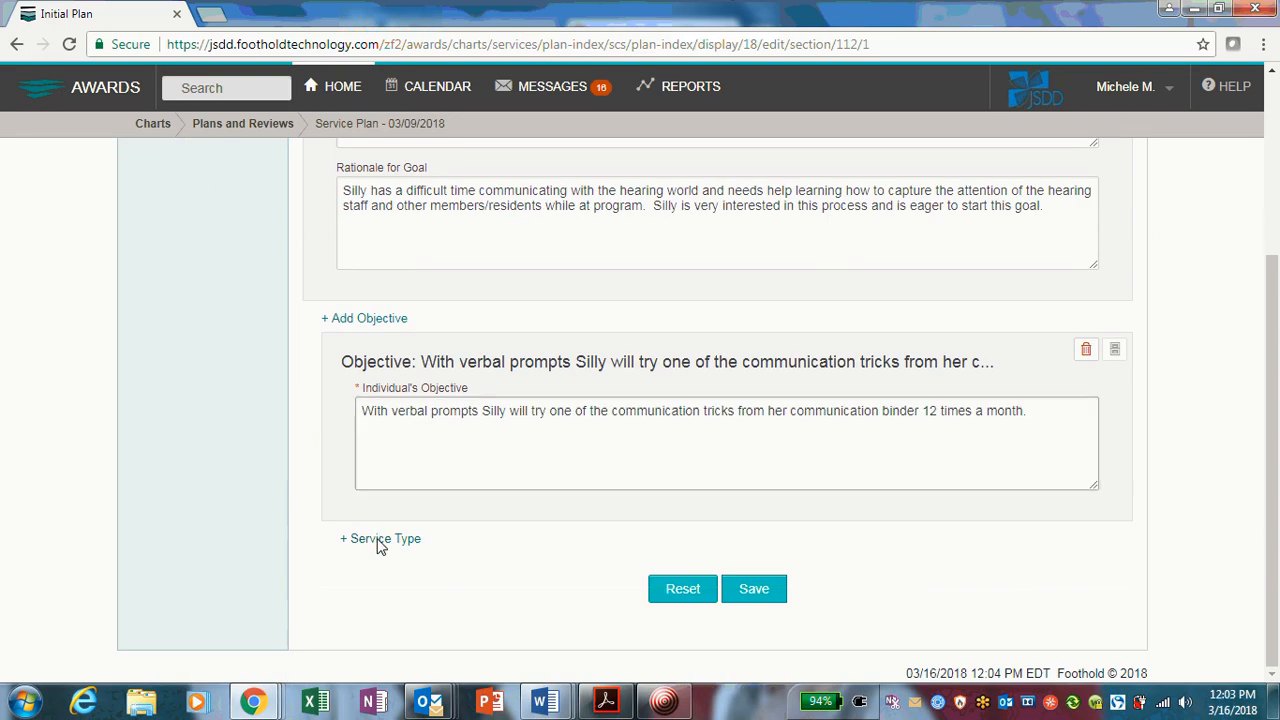
scroll(410, 540, "down", 4)
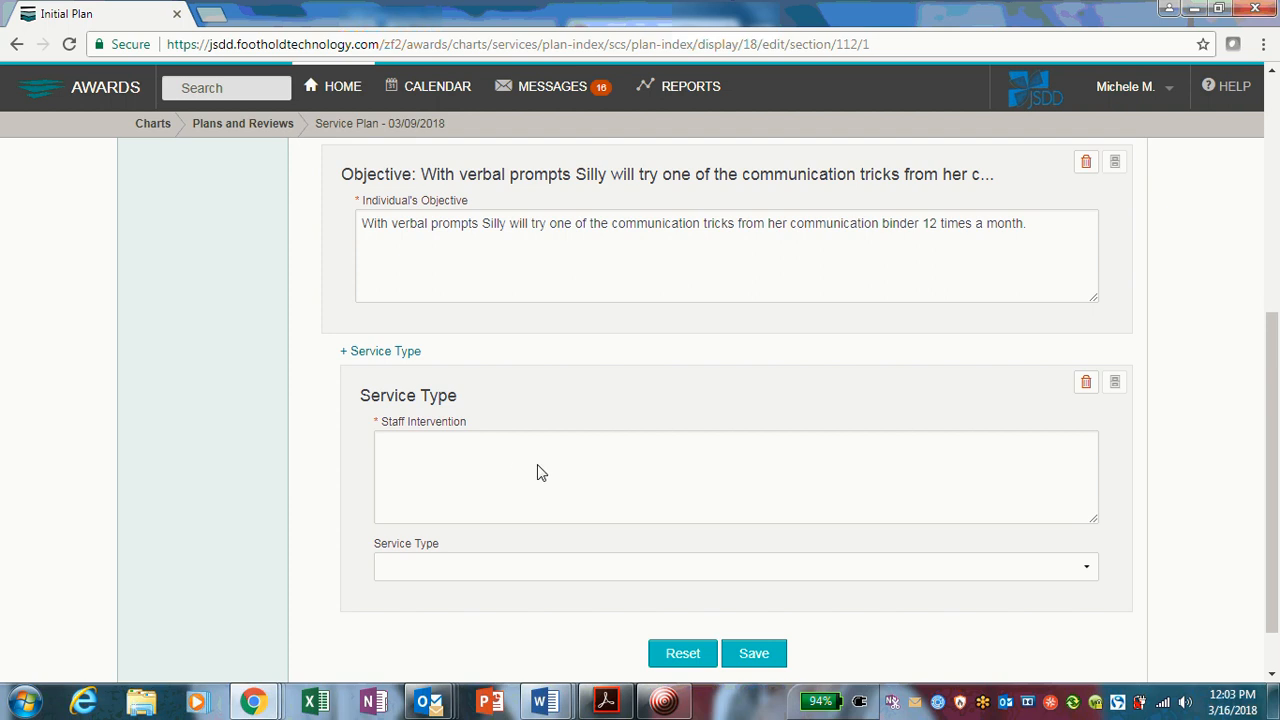
scroll(715, 462, "down", 1)
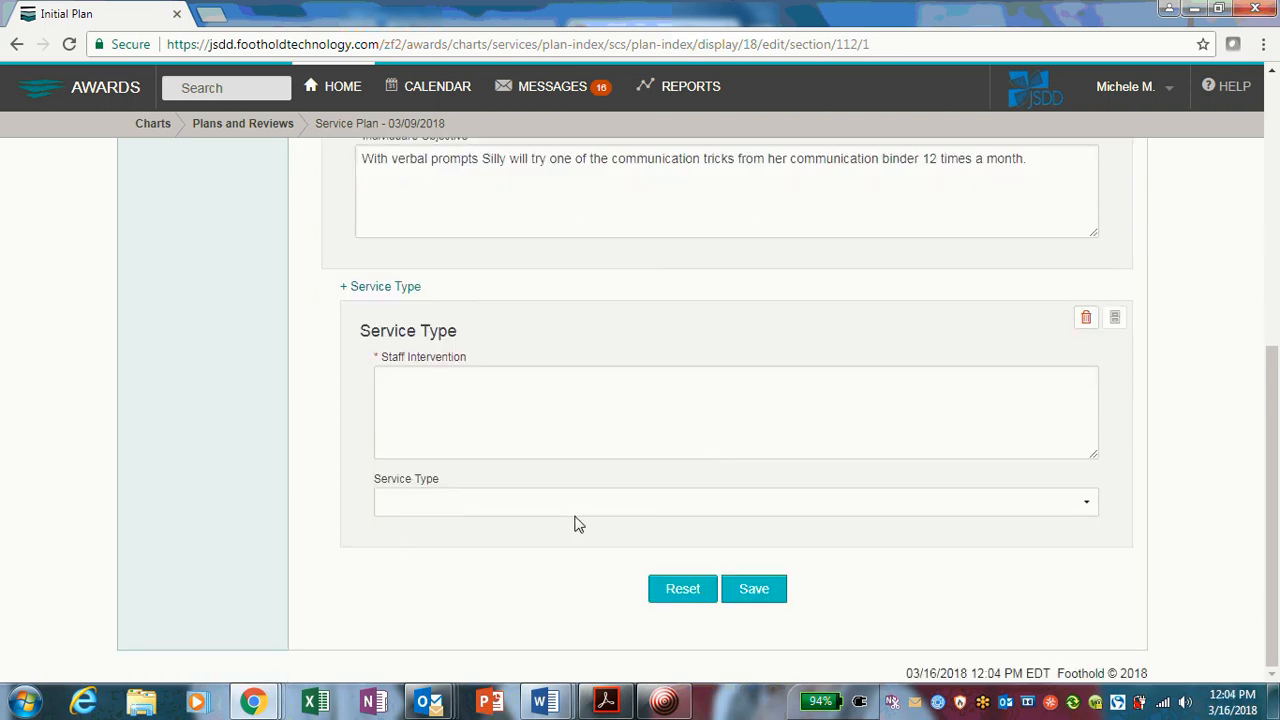
Step: Begin the Staff Intervention text with "Staff will"
left_click(481, 427)
scroll(481, 427, "up", 2)
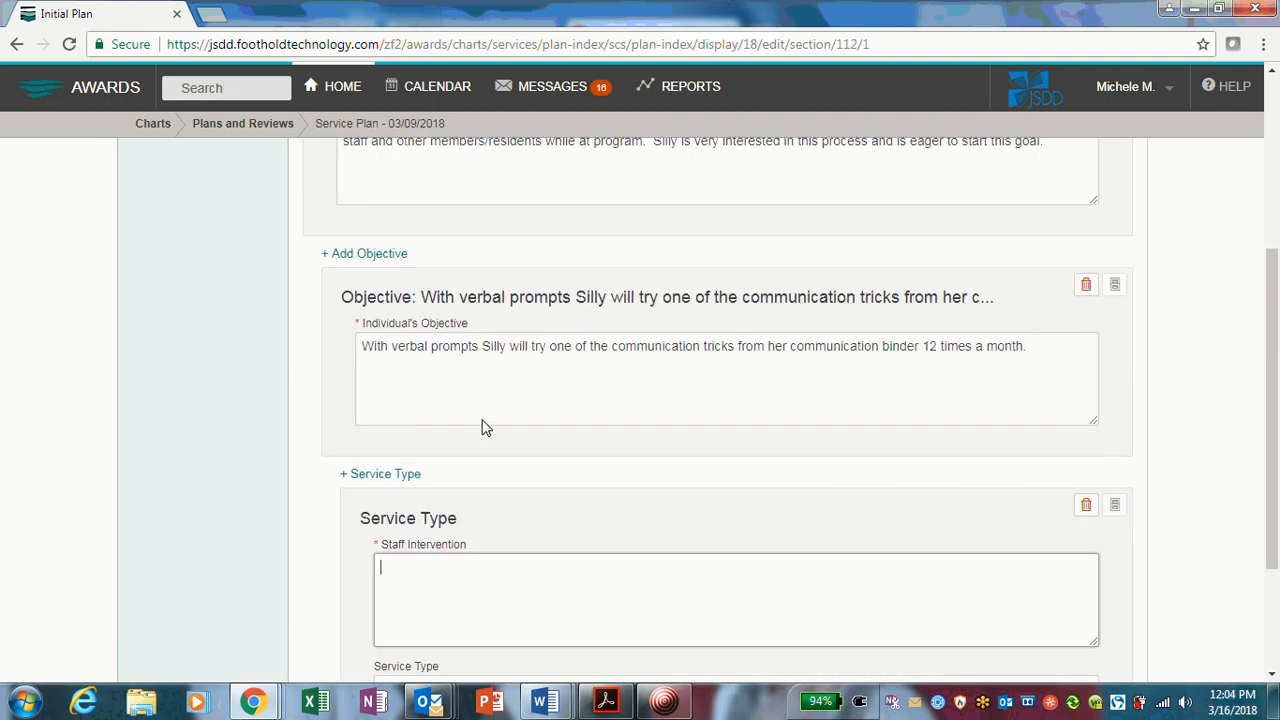
type("Sil")
key("BackSpace")
key("BackSpace")
type("tad")
key("BackSpace")
type("ff will")
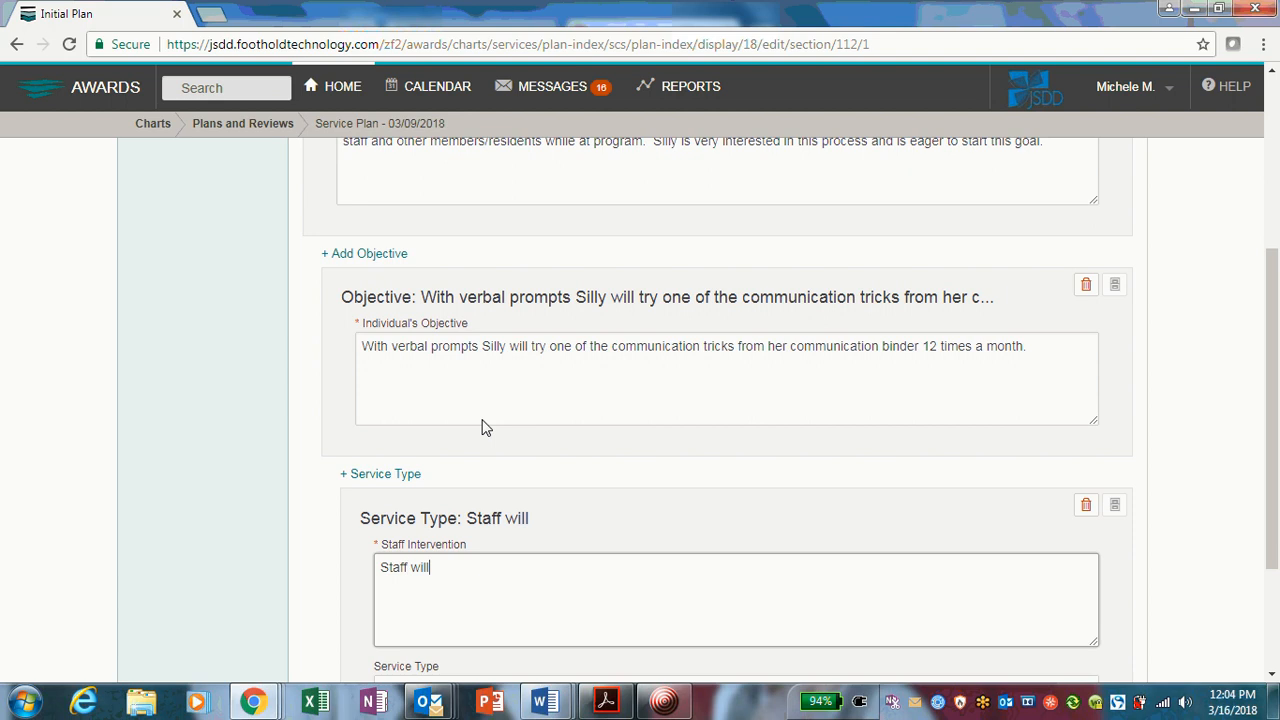
Step: Continue the Staff Intervention sentence with "sit with", the resident's first name and "and"
type(" sit with D")
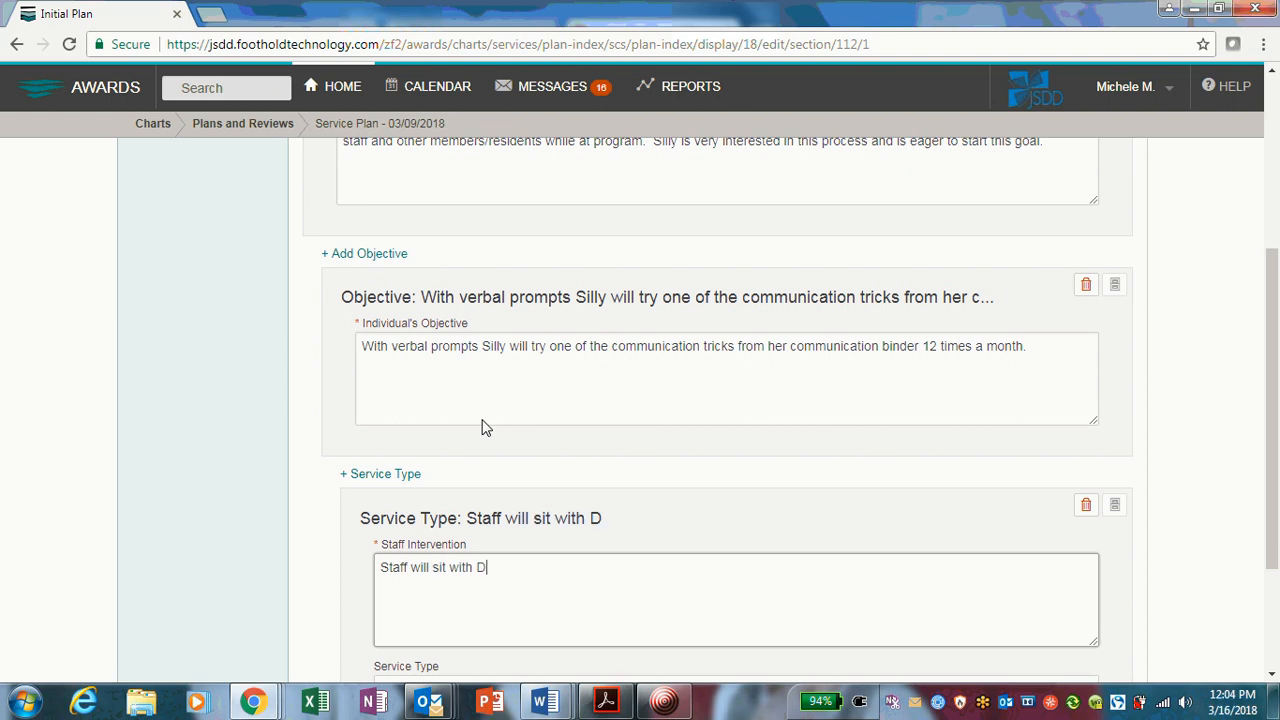
key("BackSpace")
type("Silly")
key("BackSpace")
key("BackSpace")
key("BackSpace")
key("BackSpace")
type("ally and sh")
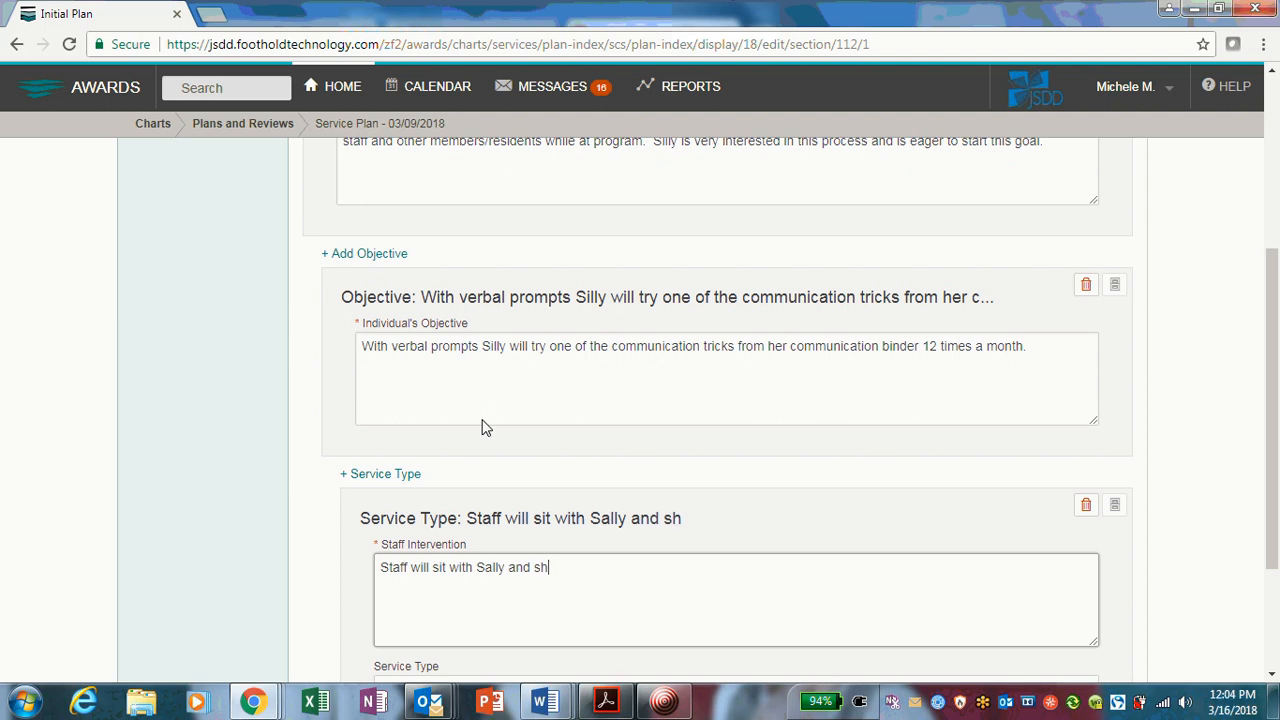
Step: Complete the sentence with "show her the many ways she can communicate with others using tricks by reviewing the binder developed by the speech therapist."
key("BackSpace")
key("BackSpace")
type("show her the many way s")
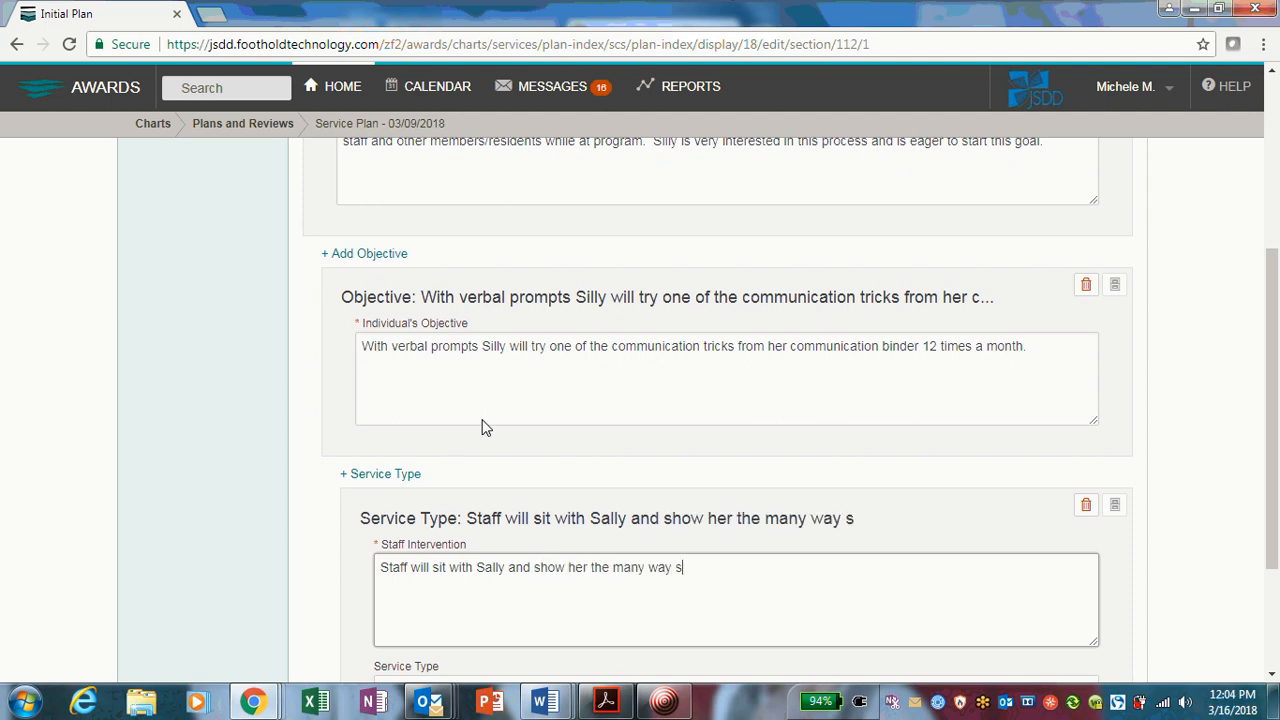
key("BackSpace")
type("s she can co")
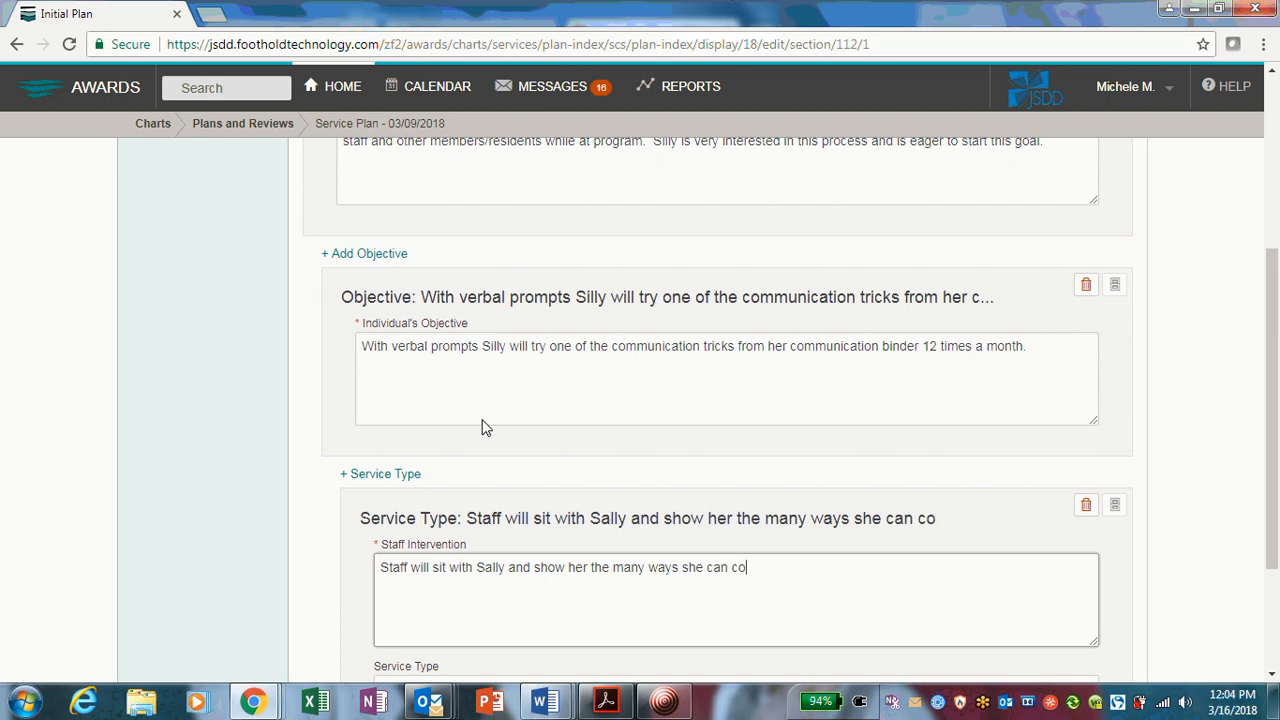
type("mmunicate with")
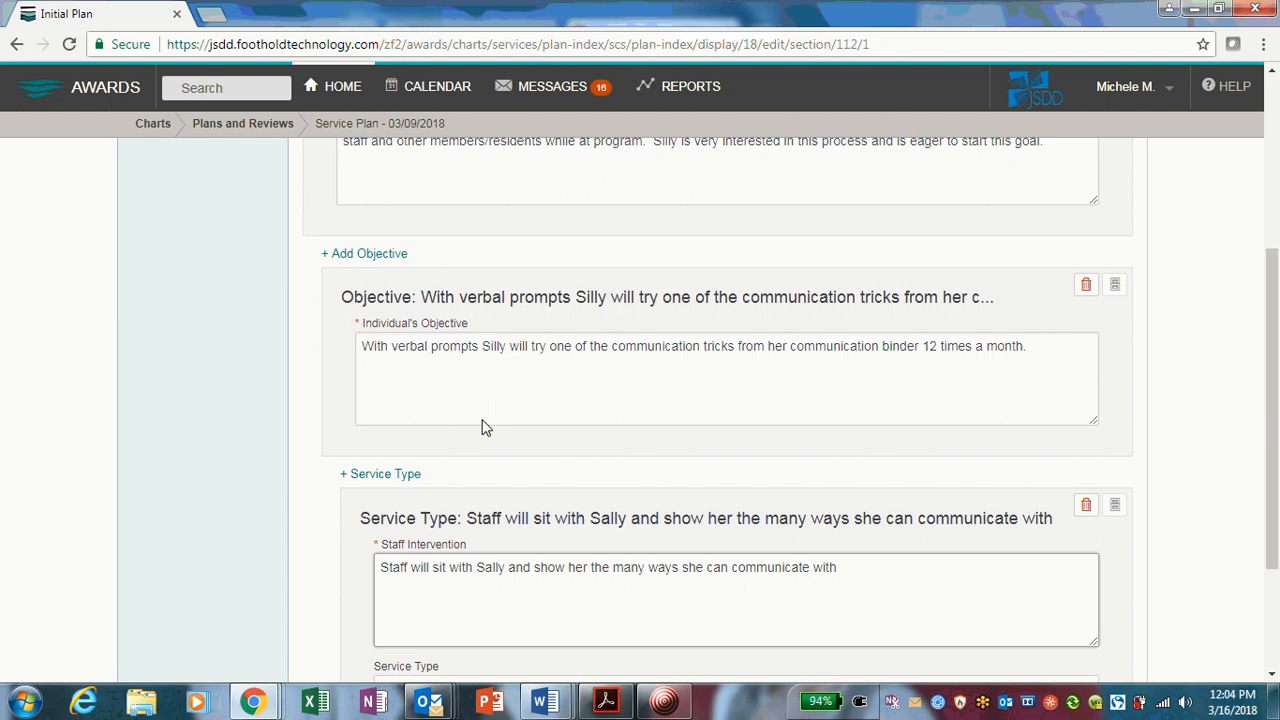
type(" others using tricks by reviewing the")
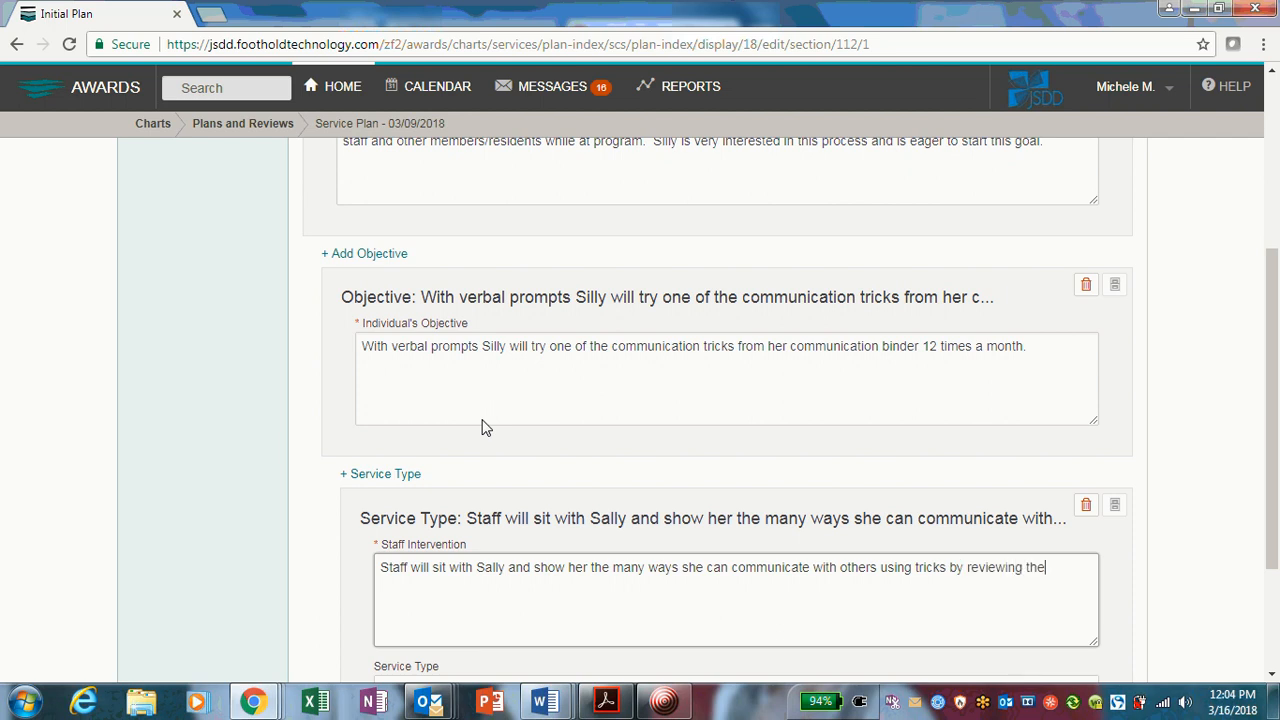
type(" binder developed by the ")
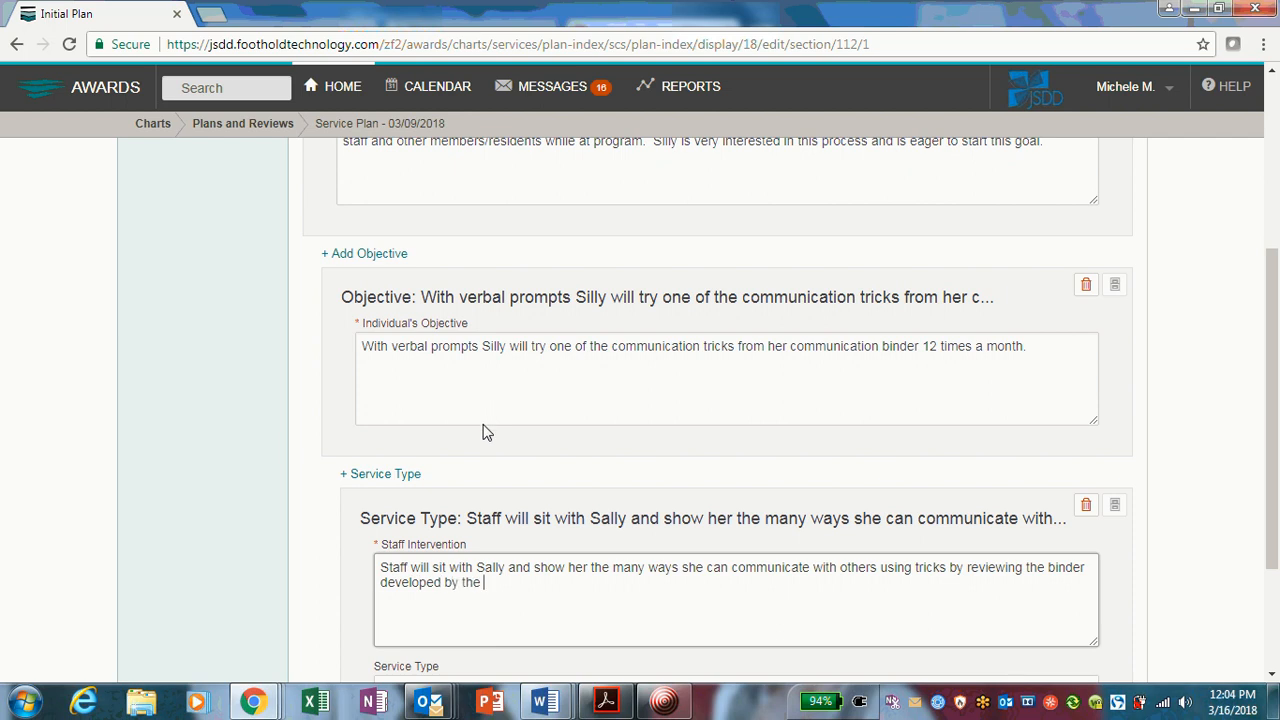
type("speech therapist.")
Step: Start a new intervention line with "Staff will prompt", the resident's first name and "to use her binder when"
key("Return")
type("Stff")
key("BackSpace")
key("BackSpace")
type("atf")
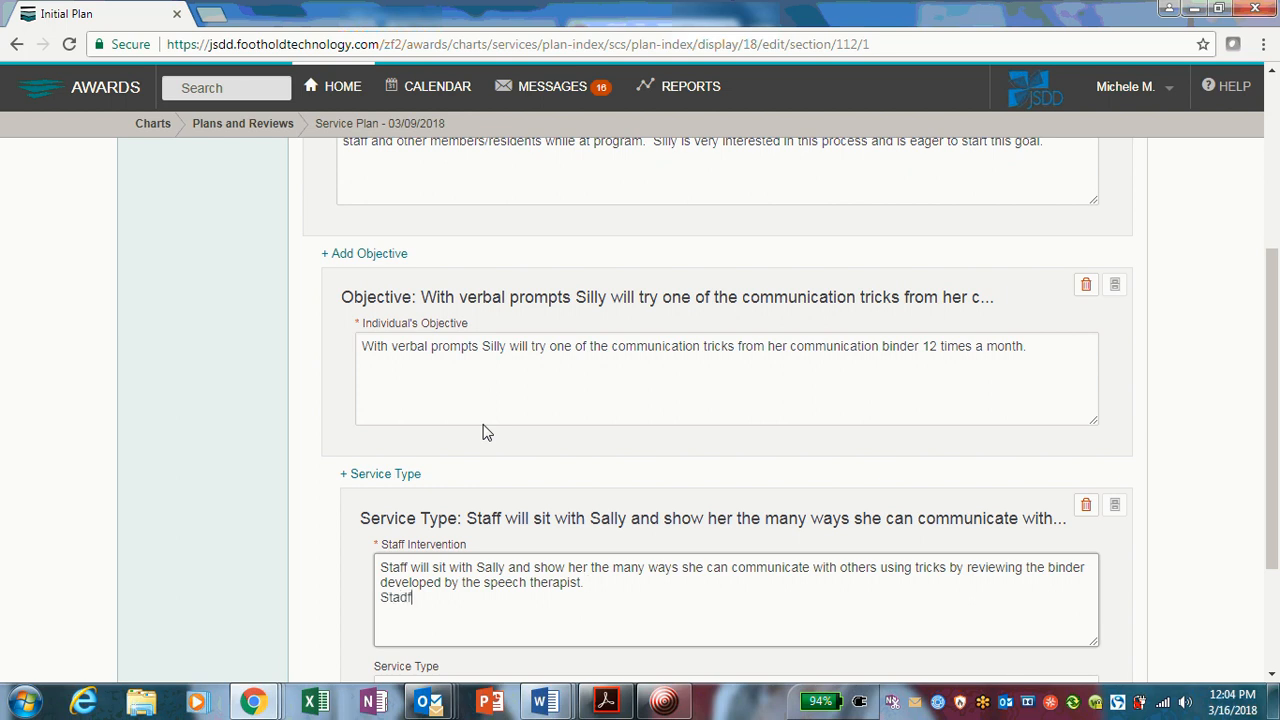
key("BackSpace")
key("BackSpace")
key("BackSpace")
type("ff will")
type(" po")
type("ro")
type("mpt Silly to u")
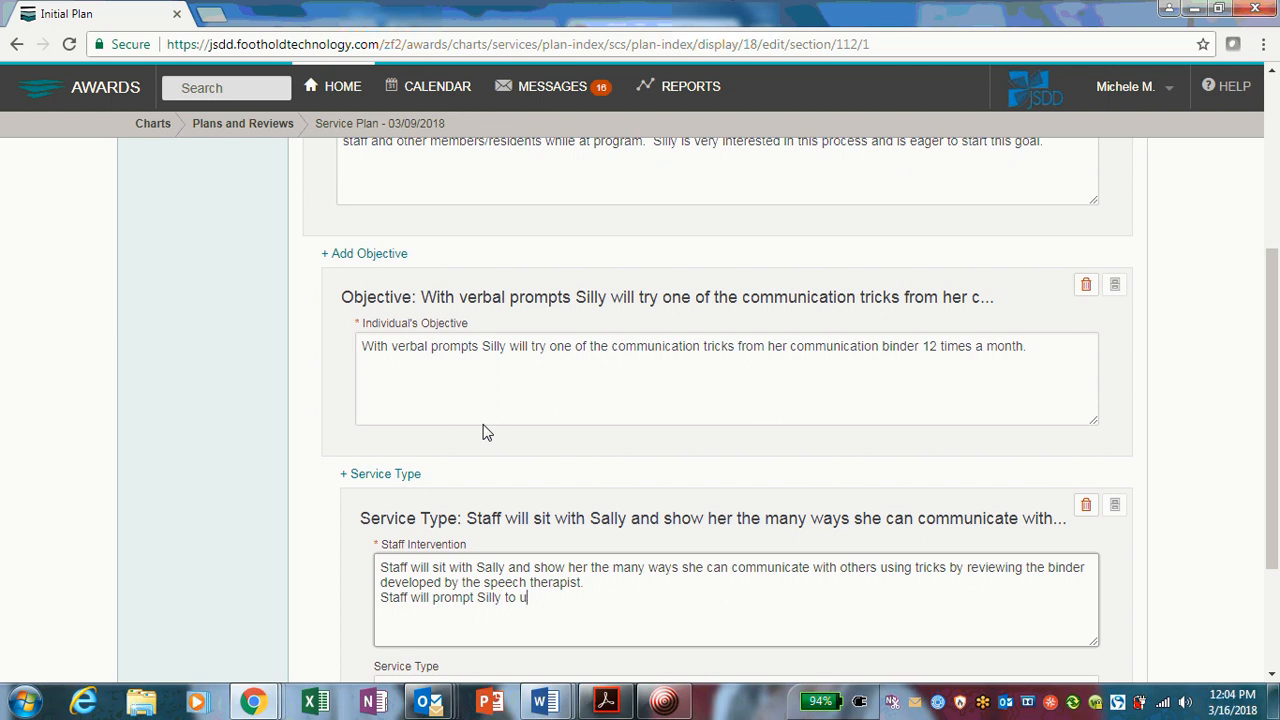
type("se her binder when shs i")
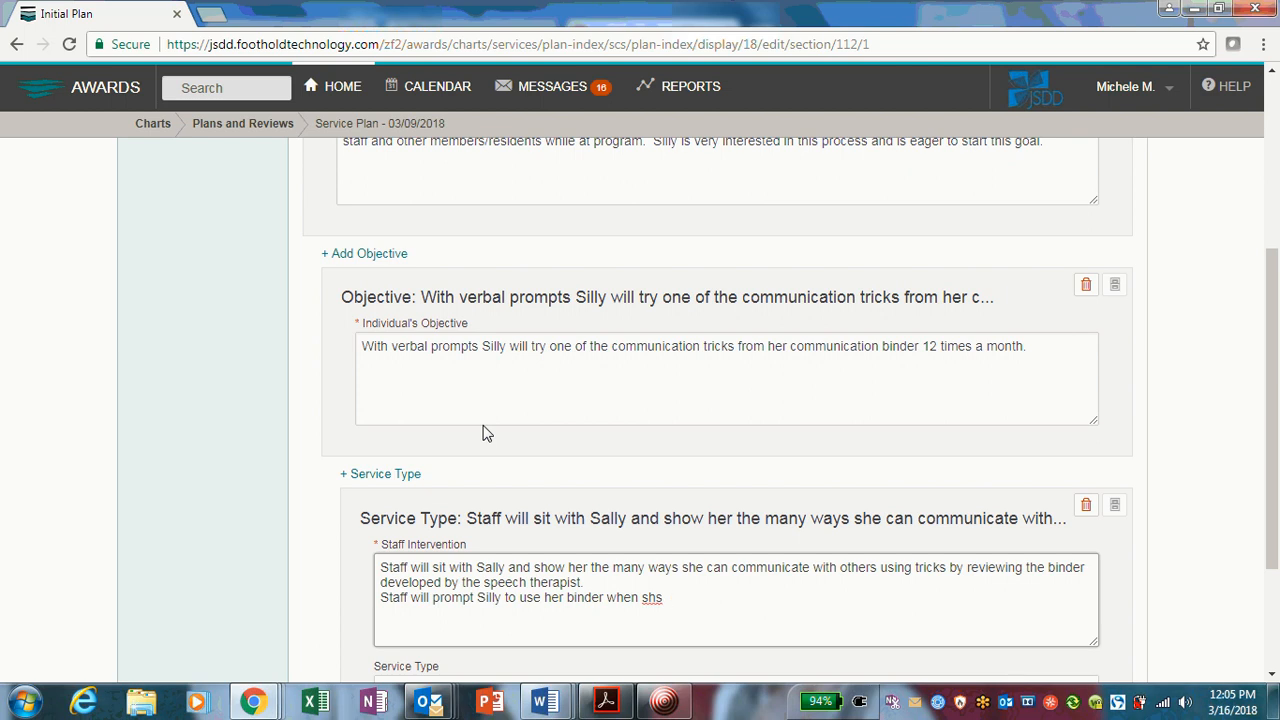
Step: End the sentence with "she is in a situation of needing to communicate with others who are hearing or others who are unfamiliar with gestures and ASL."
key("BackSpace")
type("e is in a sutu")
key("BackSpace")
key("BackSpace")
key("BackSpace")
type("ituation of needing to com")
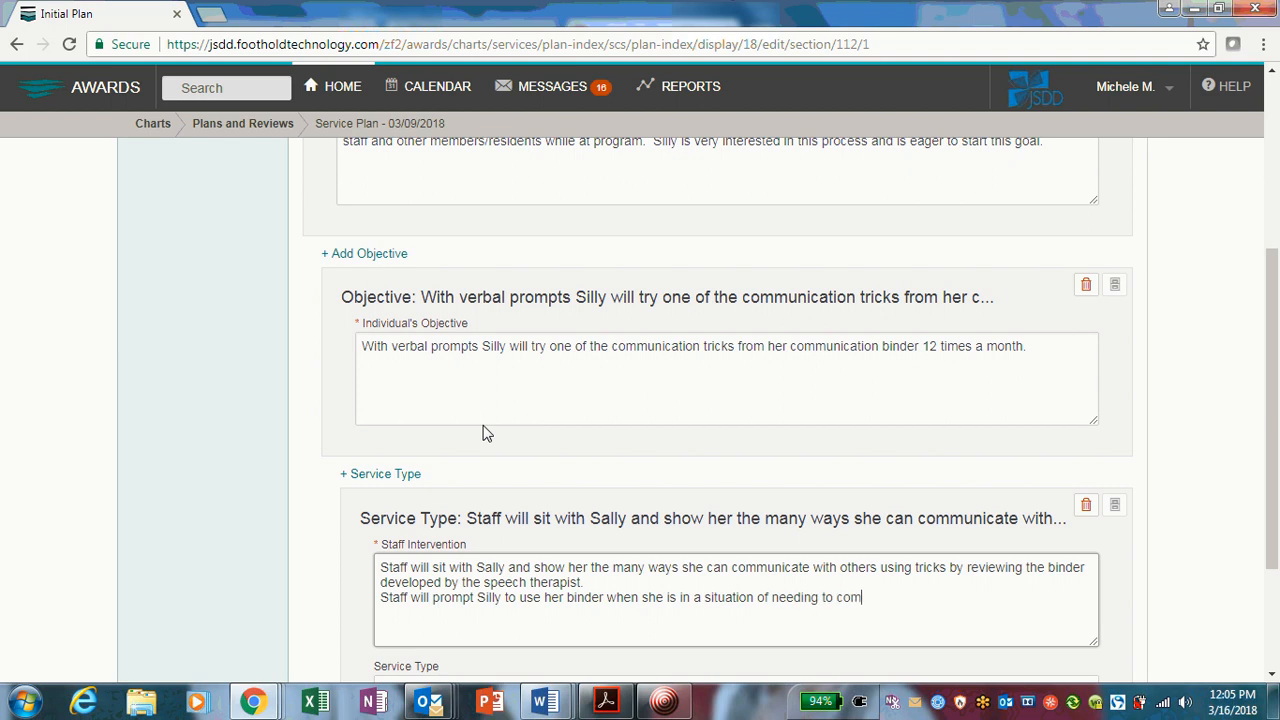
type("municate with others who are h")
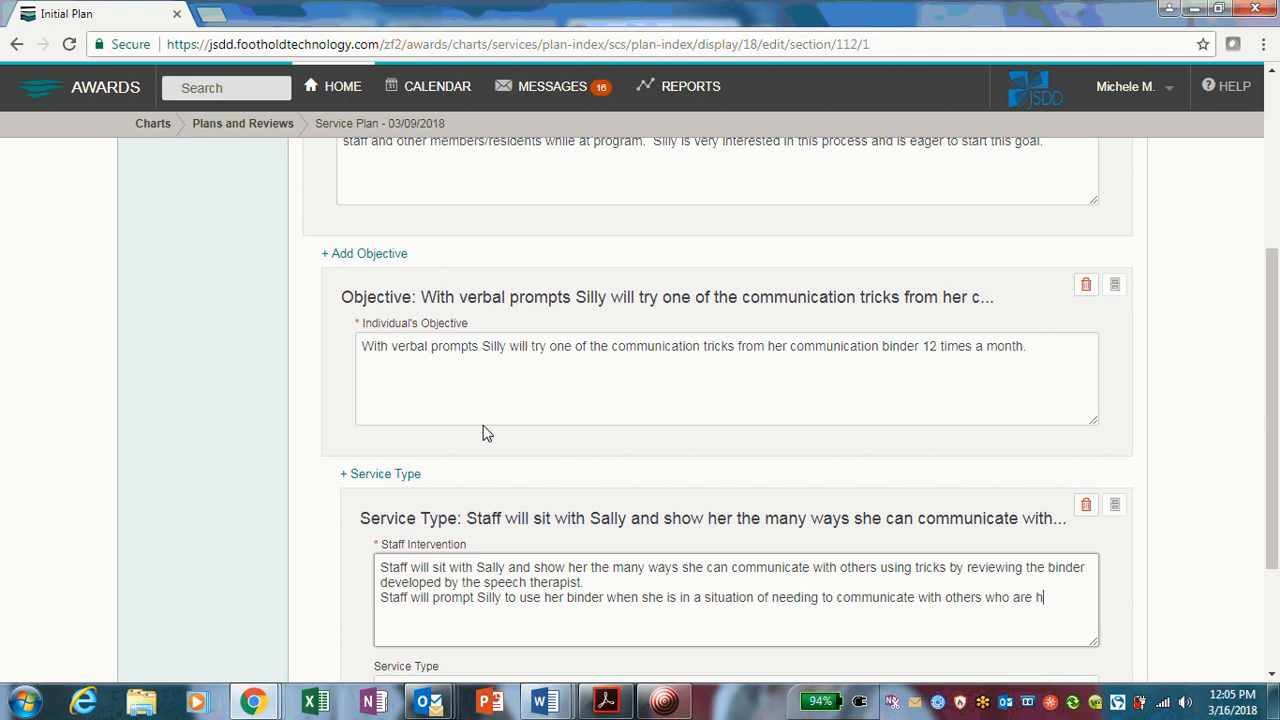
type("earing or others who a")
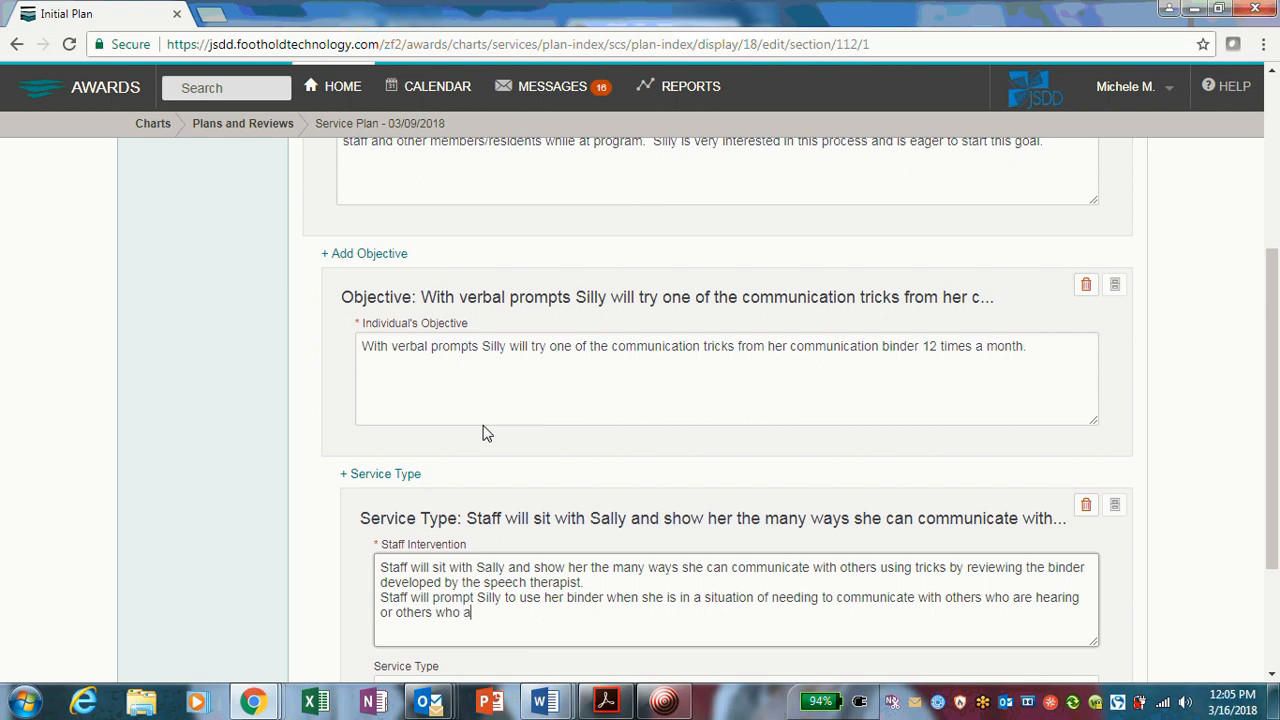
type("re unfamiliar with ges")
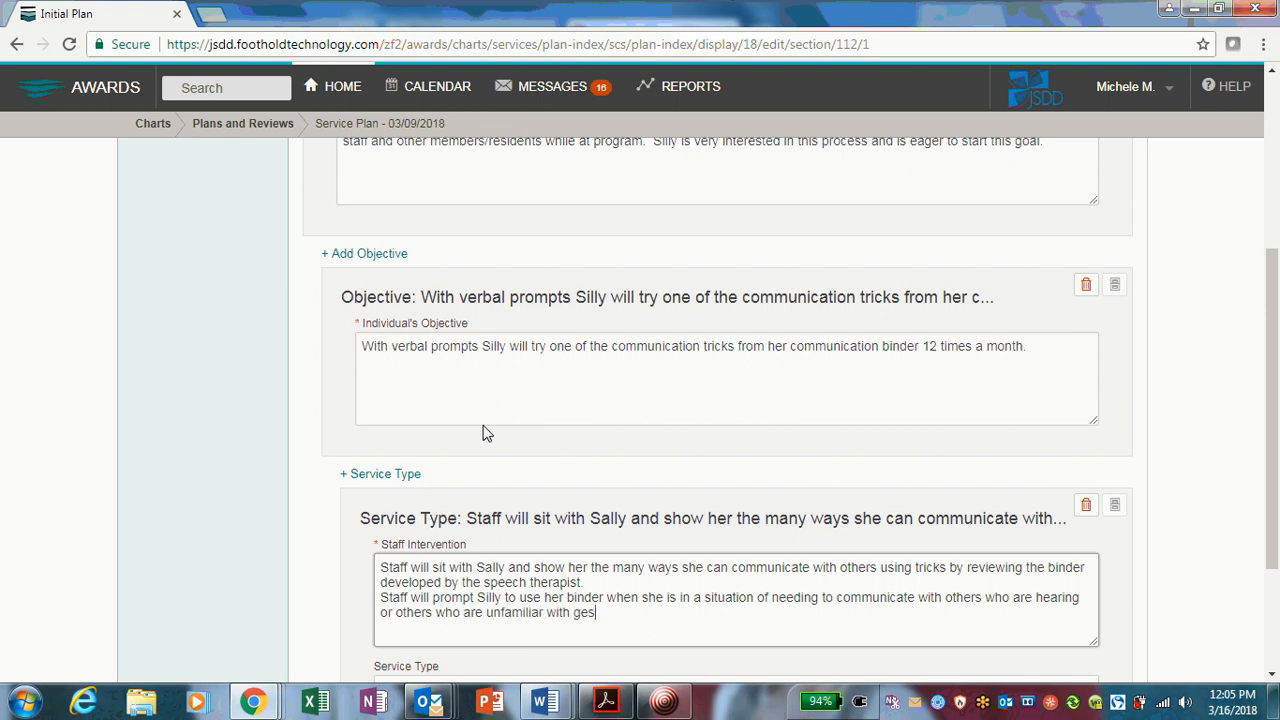
type("tures and ASL.")
Step: Add a line stating "Staff will not answer for" the resident "when in these situations but rather empower" the resident by name "to communicate"
key("Return")
type("Staff will not answ")
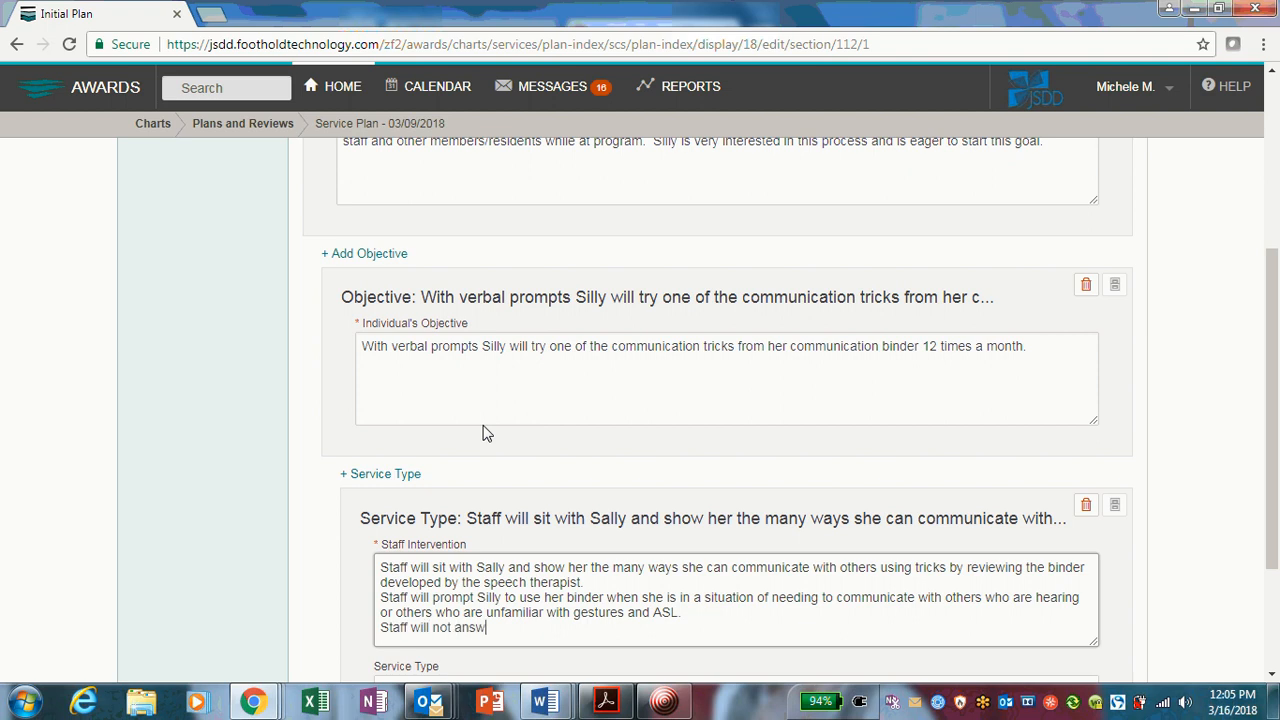
type("er for Silly when in these i")
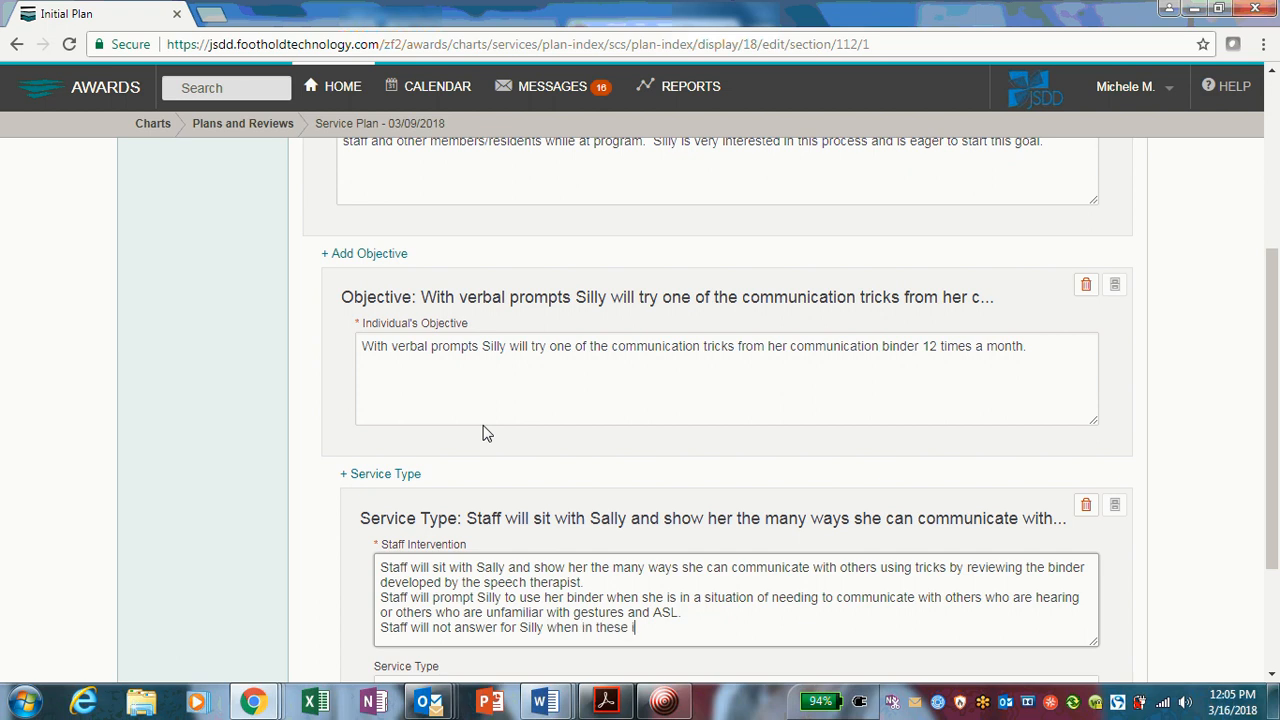
type("ituation")
type("s but rather empo")
type("we")
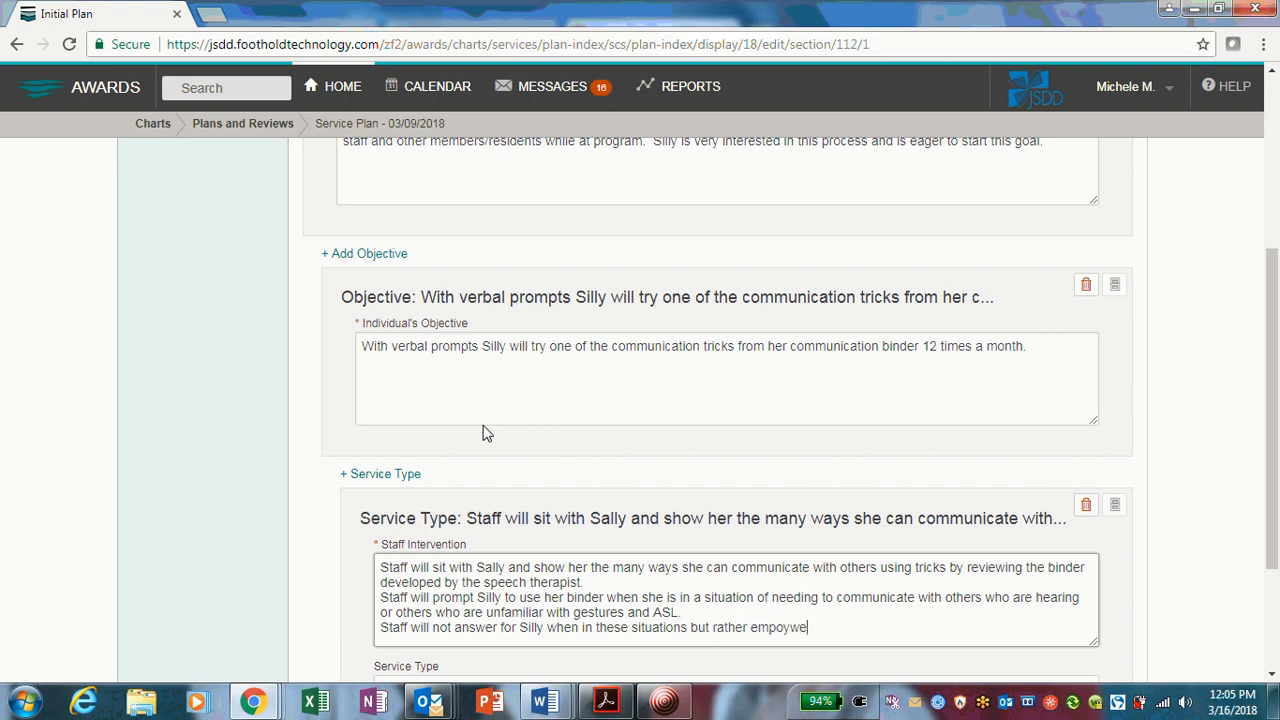
type("r Silly to communica")
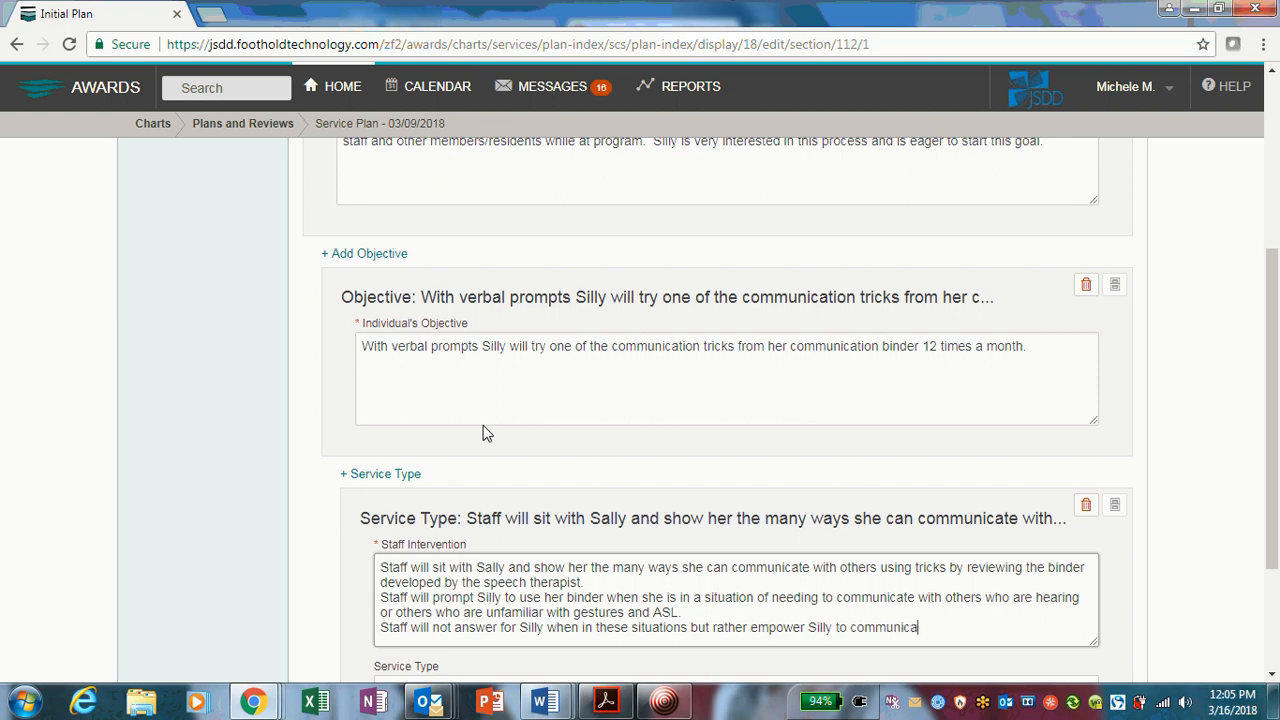
Step: End the empowerment sentence with "on her own." and start a new line beneath it
type("te on her won")
key("BackSpace")
key("BackSpace")
type("on.")
key("BackSpace")
key("BackSpace")
key("BackSpace")
key("BackSpace")
key("BackSpace")
type("own.")
key("Return")
key("Return")
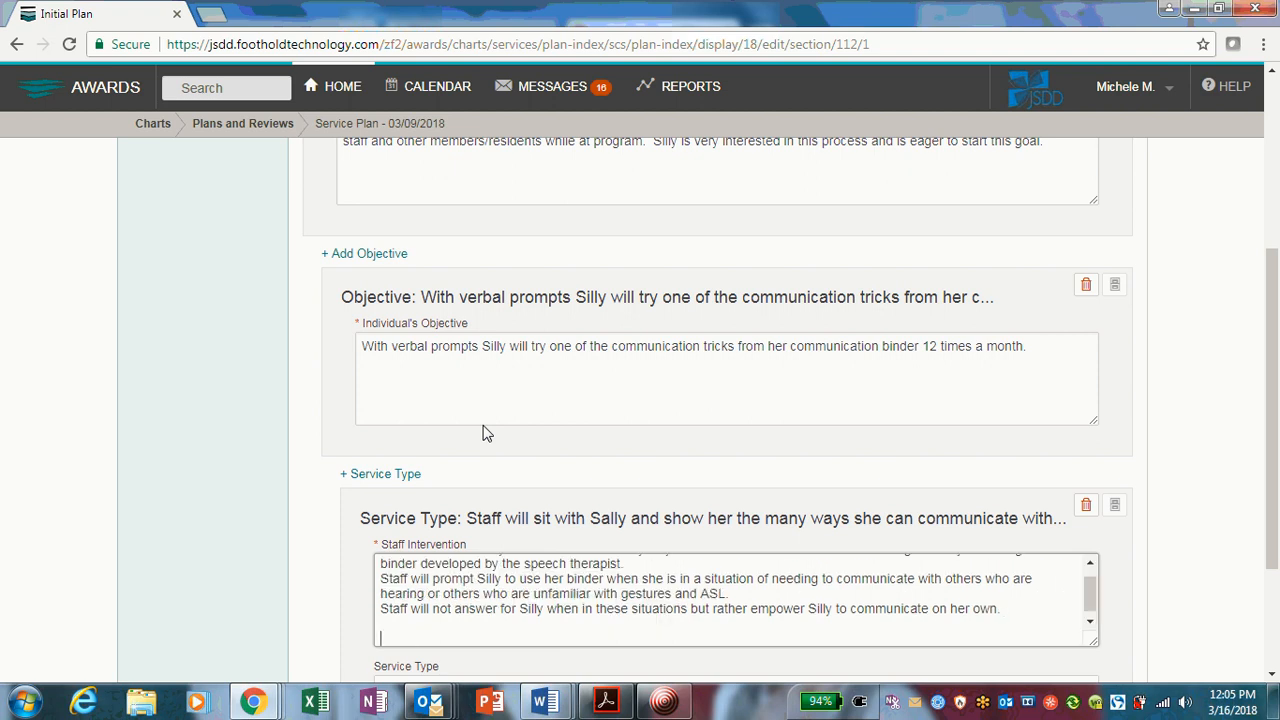
type("Staff wil")
key("BackSpace")
key("BackSpace")
key("BackSpace")
key("BackSpace")
key("BackSpace")
key("BackSpace")
key("BackSpace")
key("BackSpace")
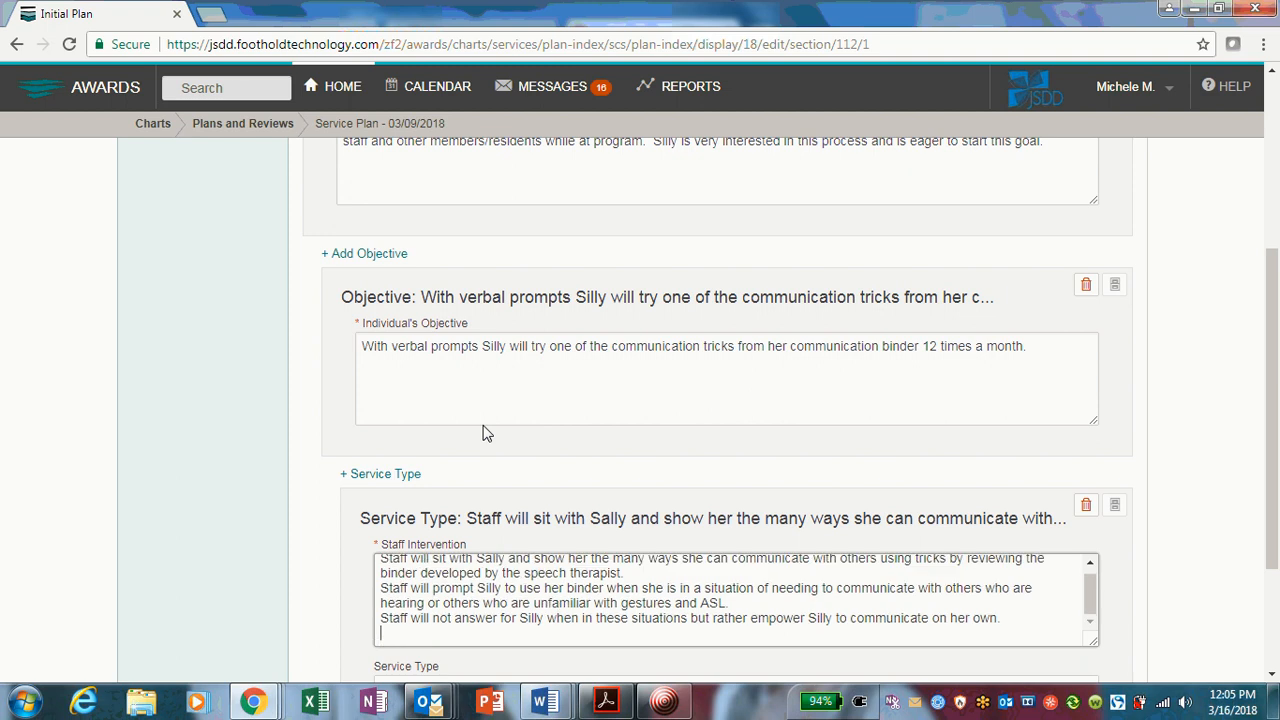
Step: Begin the line with "If staff notice that", the resident's first name and "is struggling to effectively communicate with"
type("A")
key("BackSpace")
type("If s")
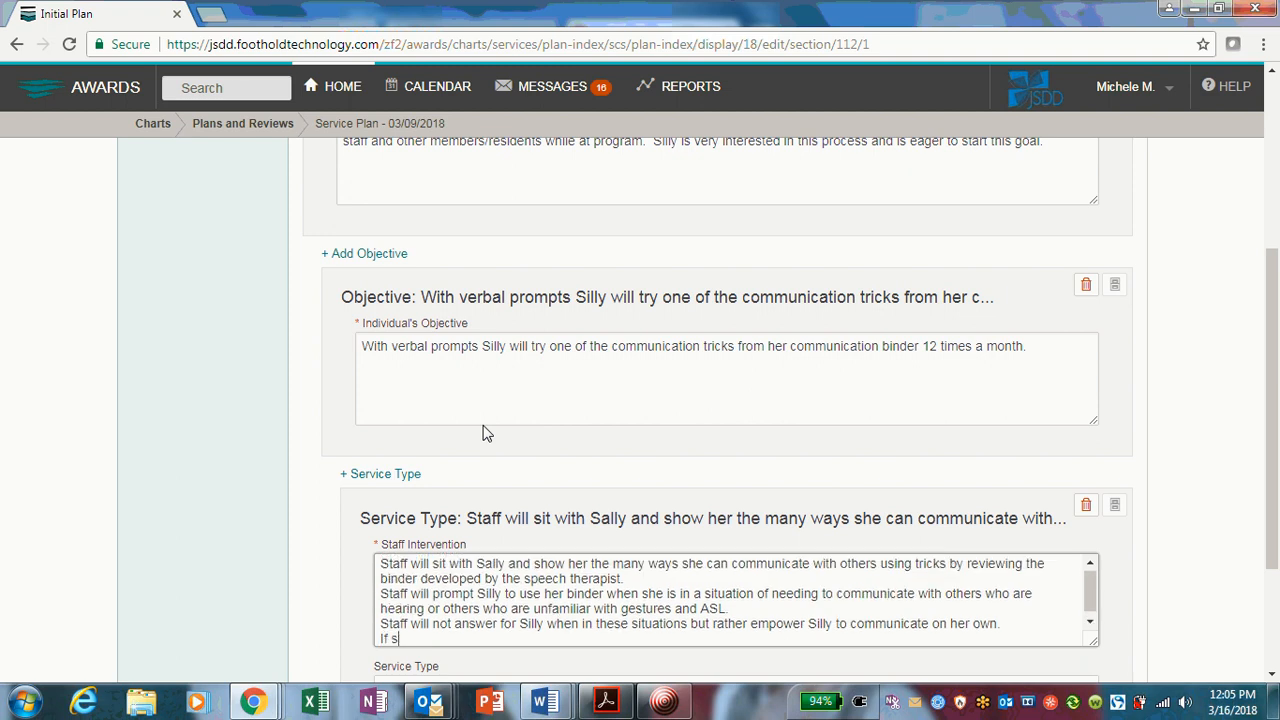
type("taff notice that Silly is stru")
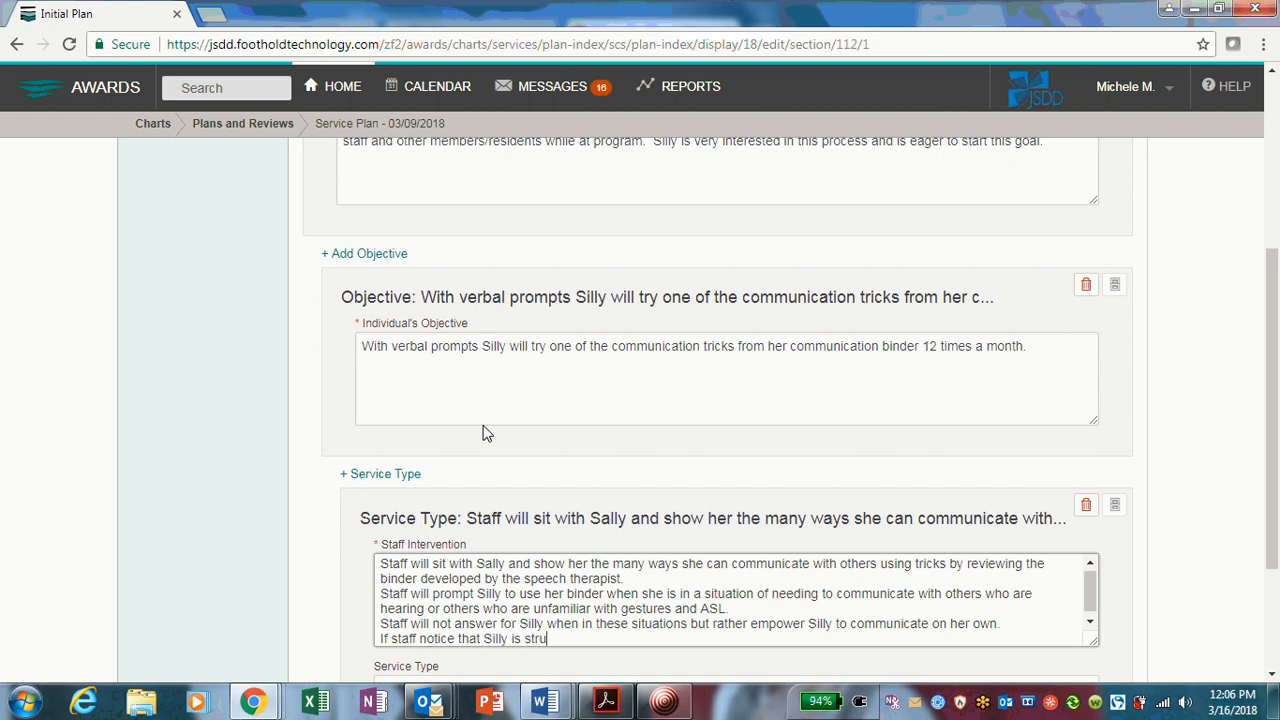
type("ggling to effe")
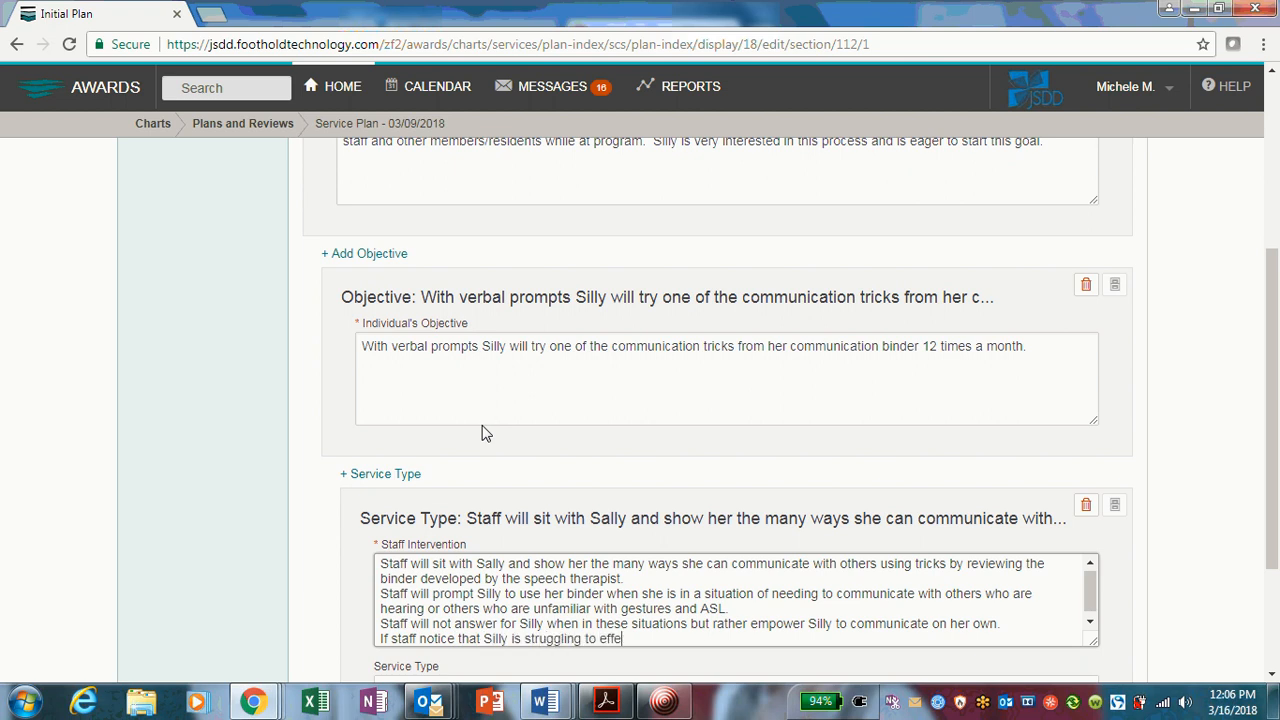
type("ctively communicate with ")
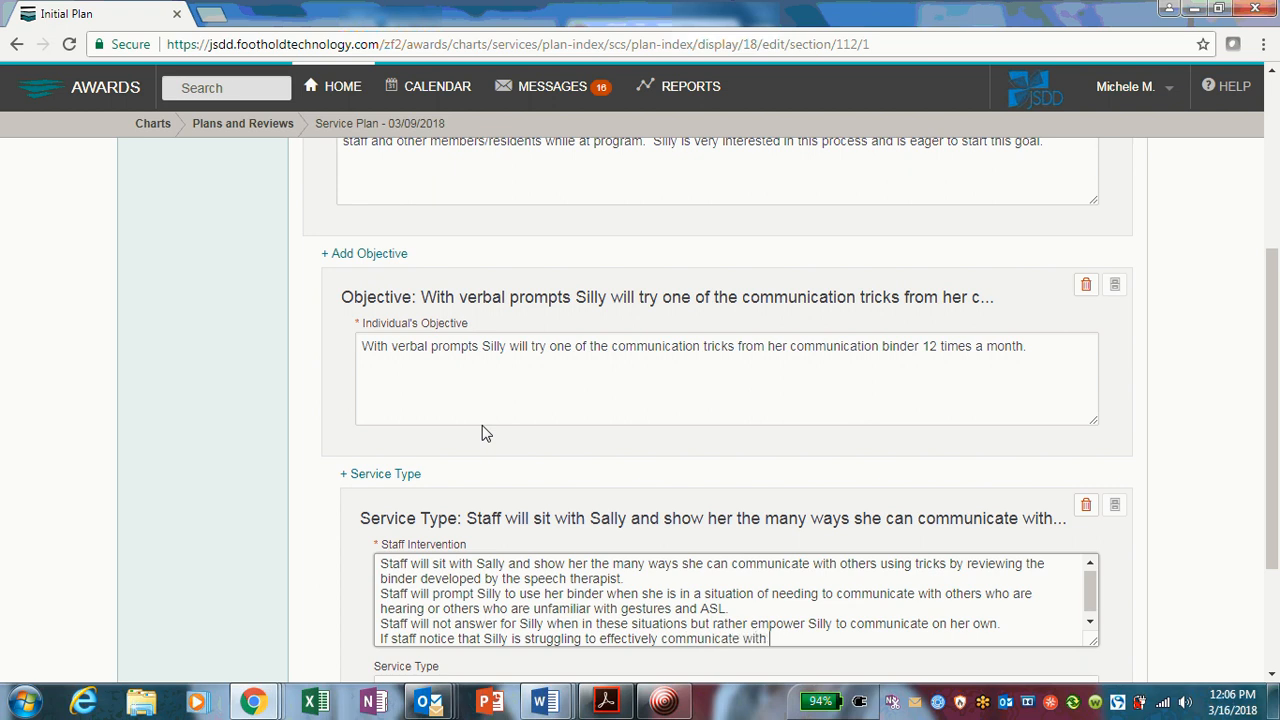
Step: Continue the sentence with "others, staff will FIRST ask", the resident's first name and "if they can help her communicate"
type("others, staff will FIRS")
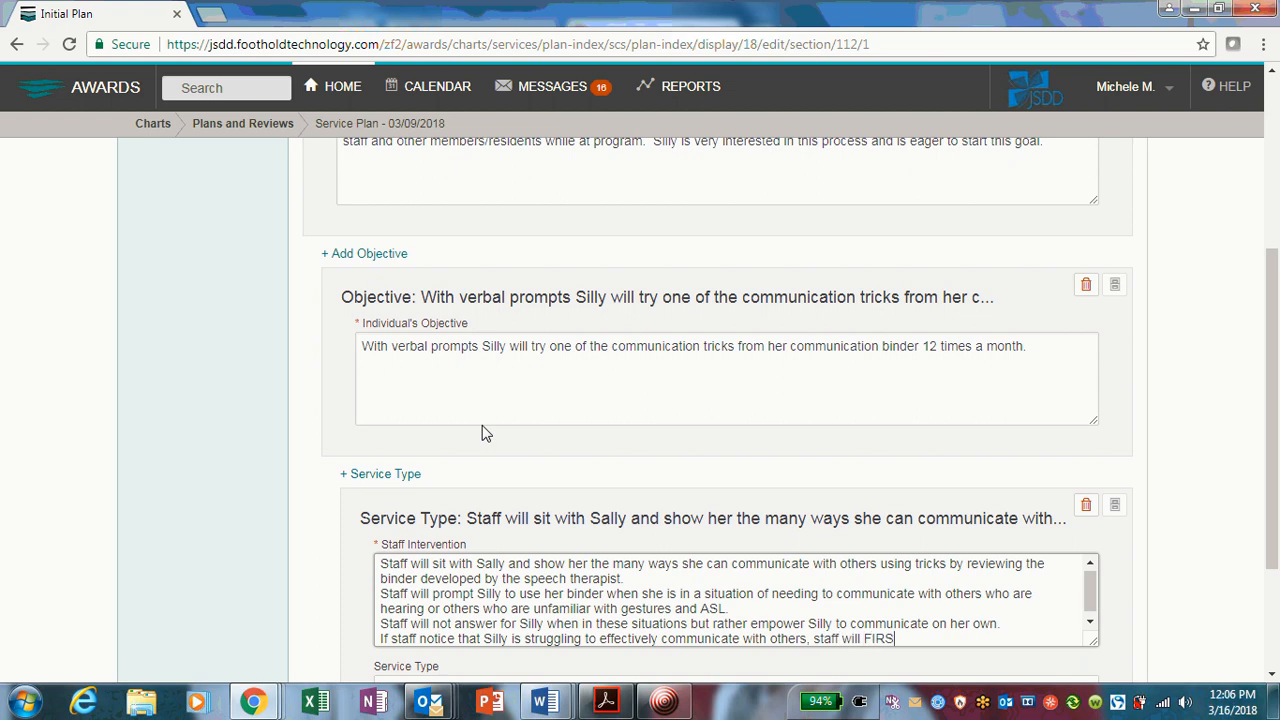
type("T ask Silly")
type(" if they can helphe")
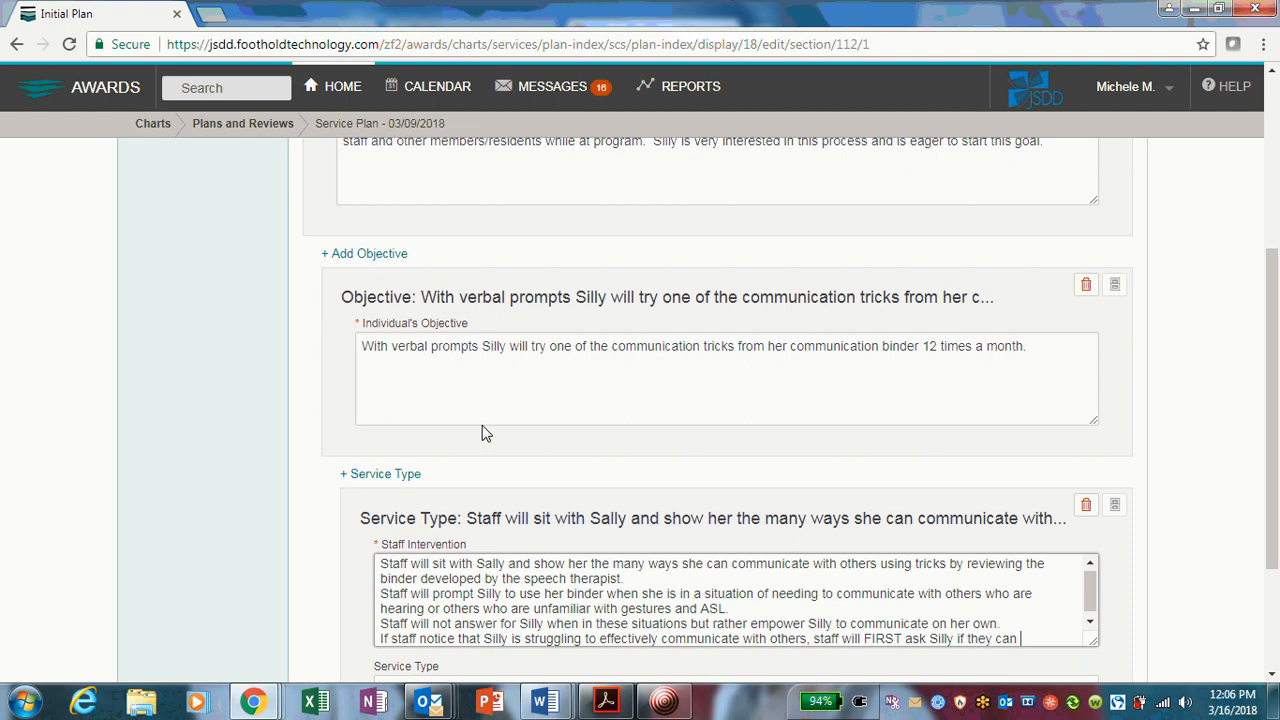
key("BackSpace")
key("BackSpace")
type("her communic")
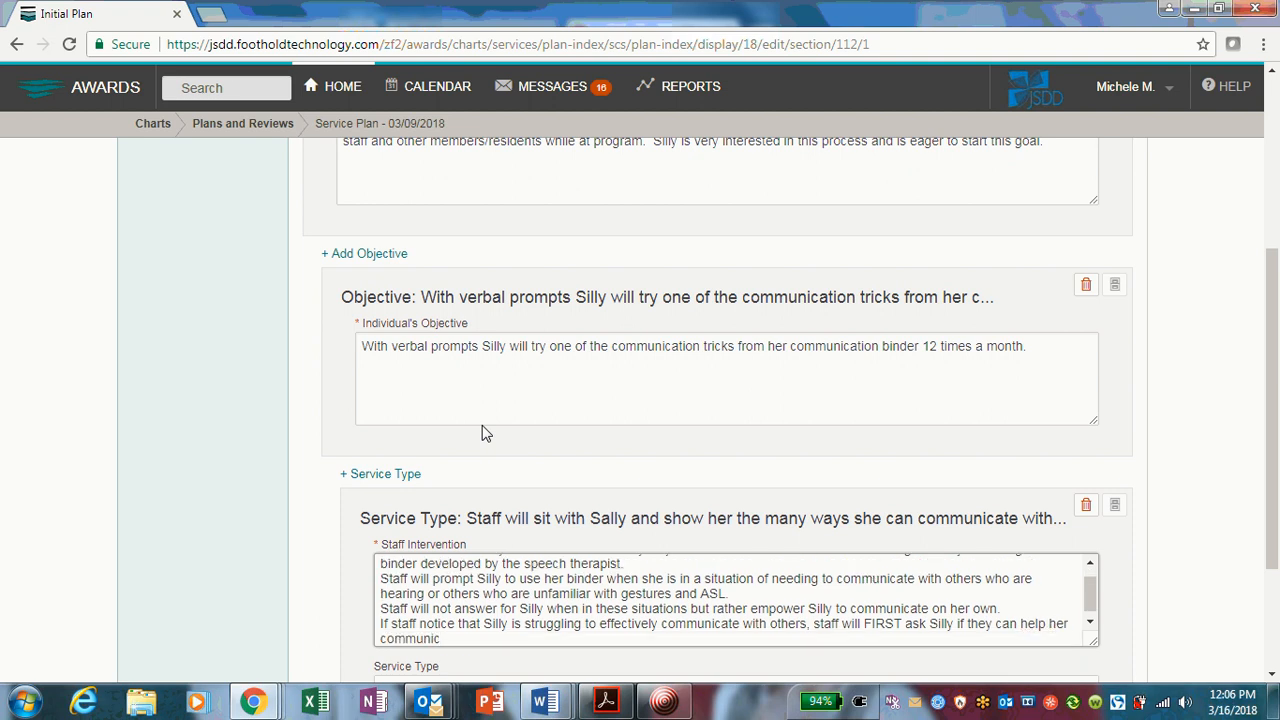
type("ate")
Step: Add a sentence stating that the resident "will then either give permission or deny permission"
type(". Silly will then")
type(" either gib")
type("e p")
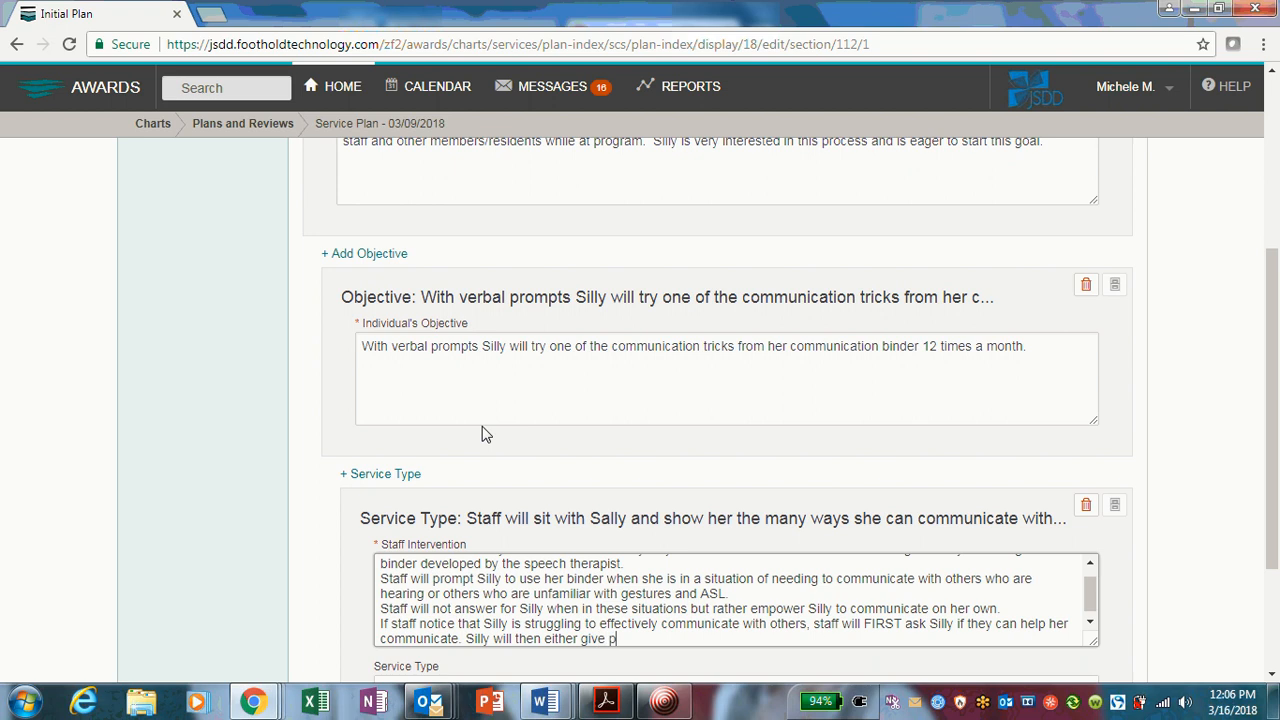
type("ermission or deny permission")
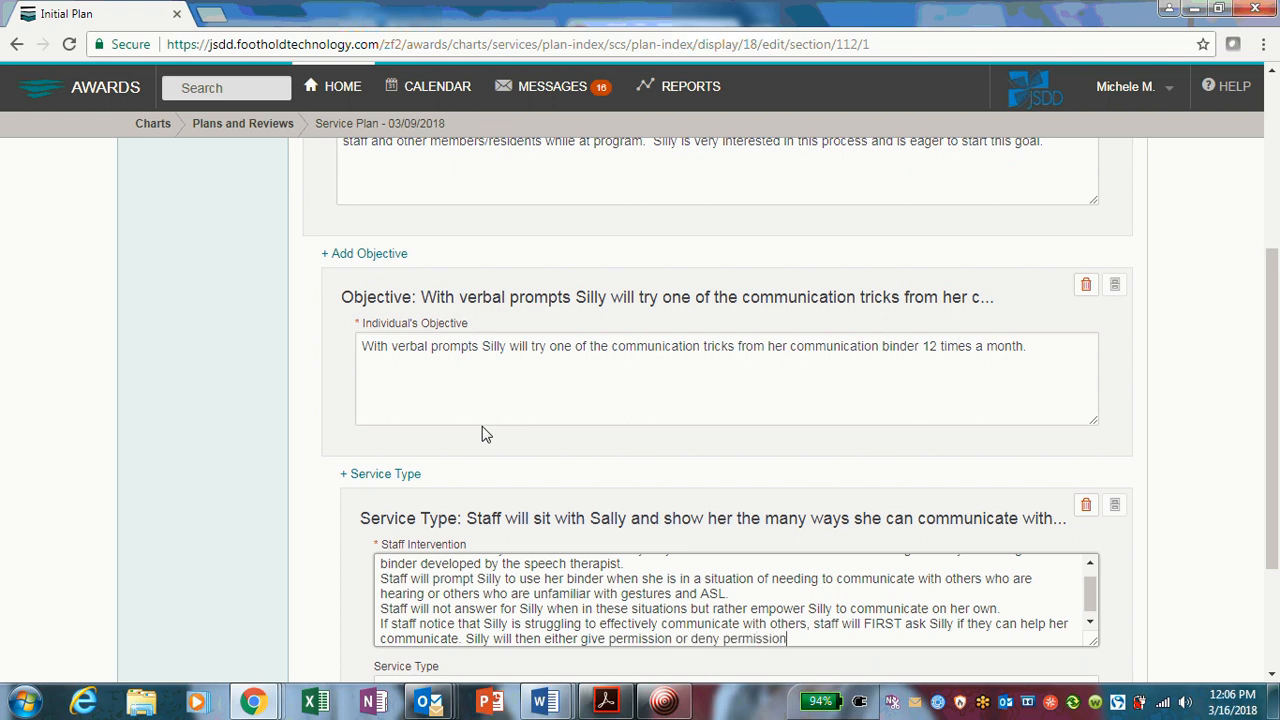
Step: Add the sentence "Staff will respect her needs." and start a new line
type(". Stafff")
key("BackSpace")
type("will respect her neds.")
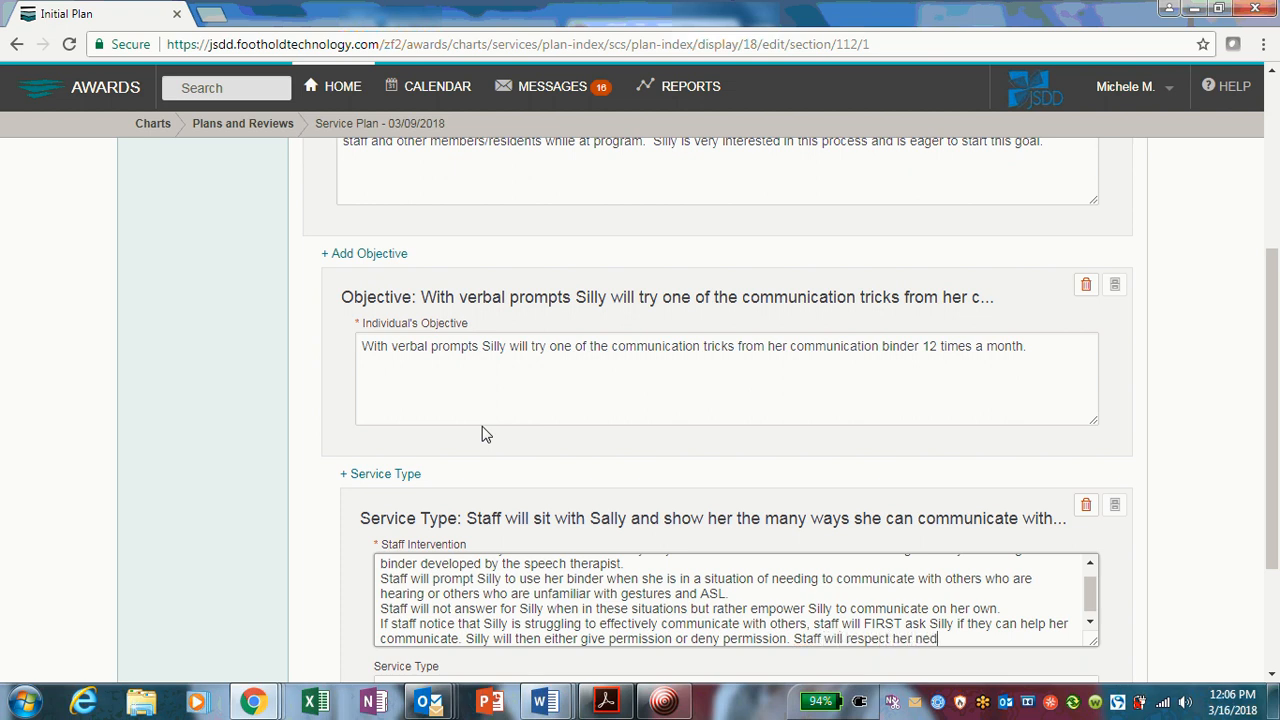
key("BackSpace")
key("BackSpace")
key("BackSpace")
type("eds.")
key("Return")
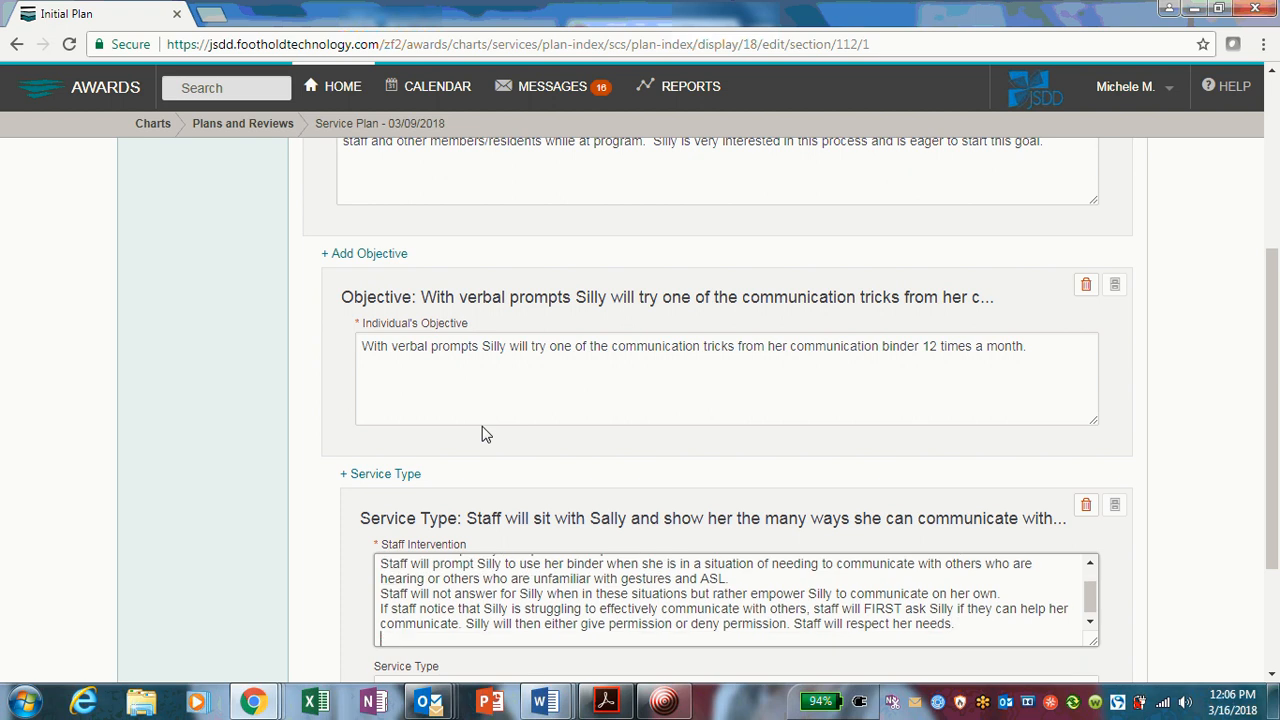
Step: Add the line "Staff may need to ask again if she continues to experience difficulties." and enlarge the Staff Intervention box to fit the text
type("Staff may nee d")
type("d to ask a")
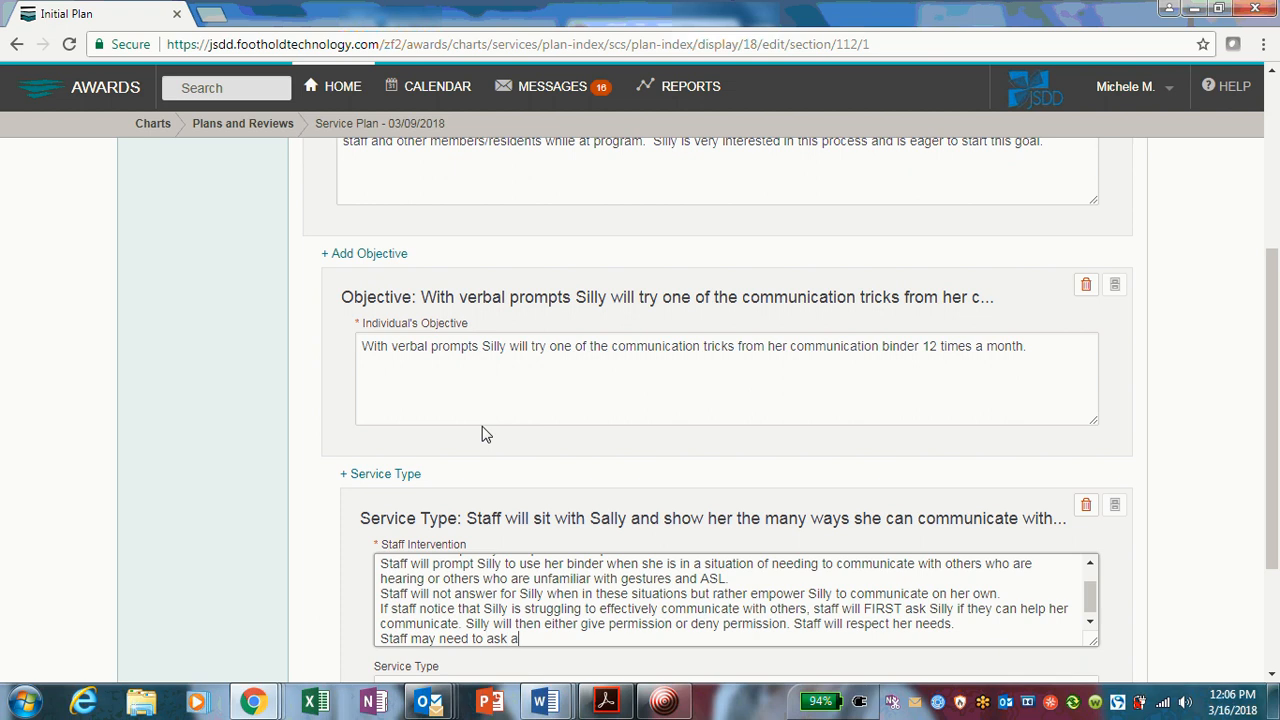
type("gain if the")
key("BackSpace")
key("BackSpace")
key("BackSpace")
key("BackSpace")
type("she continues to ex")
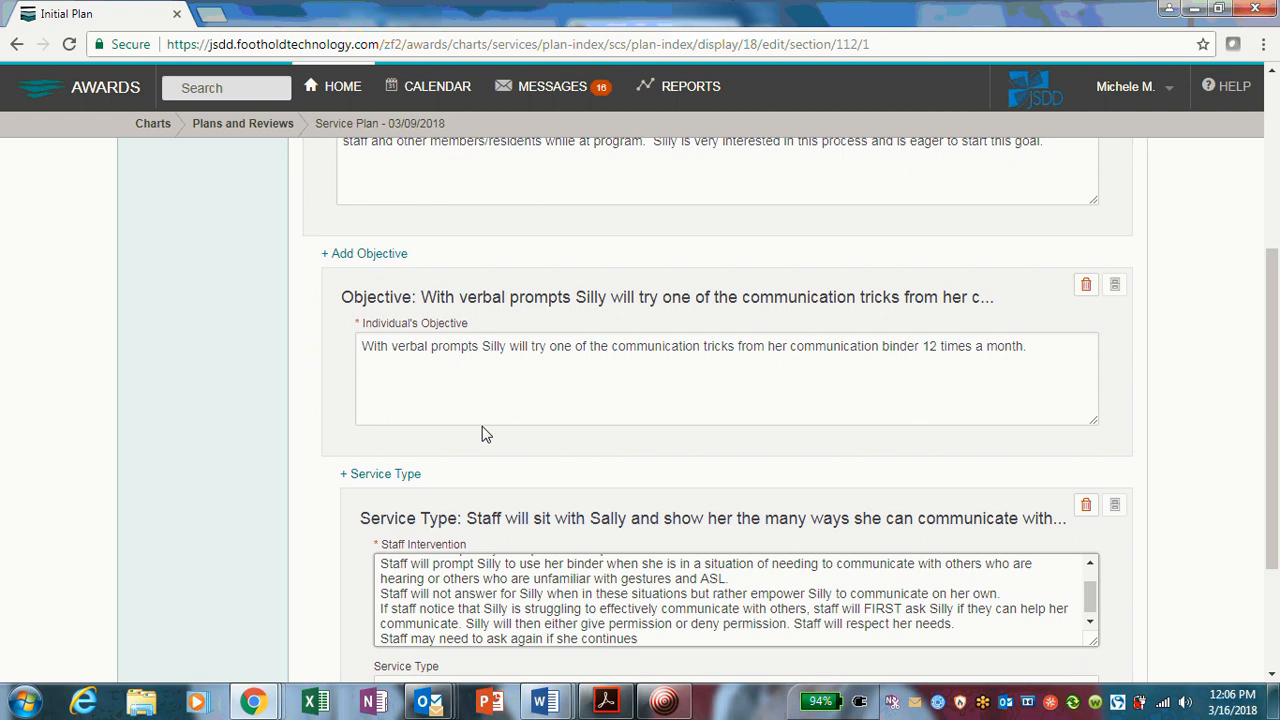
type("ience difficulties.")
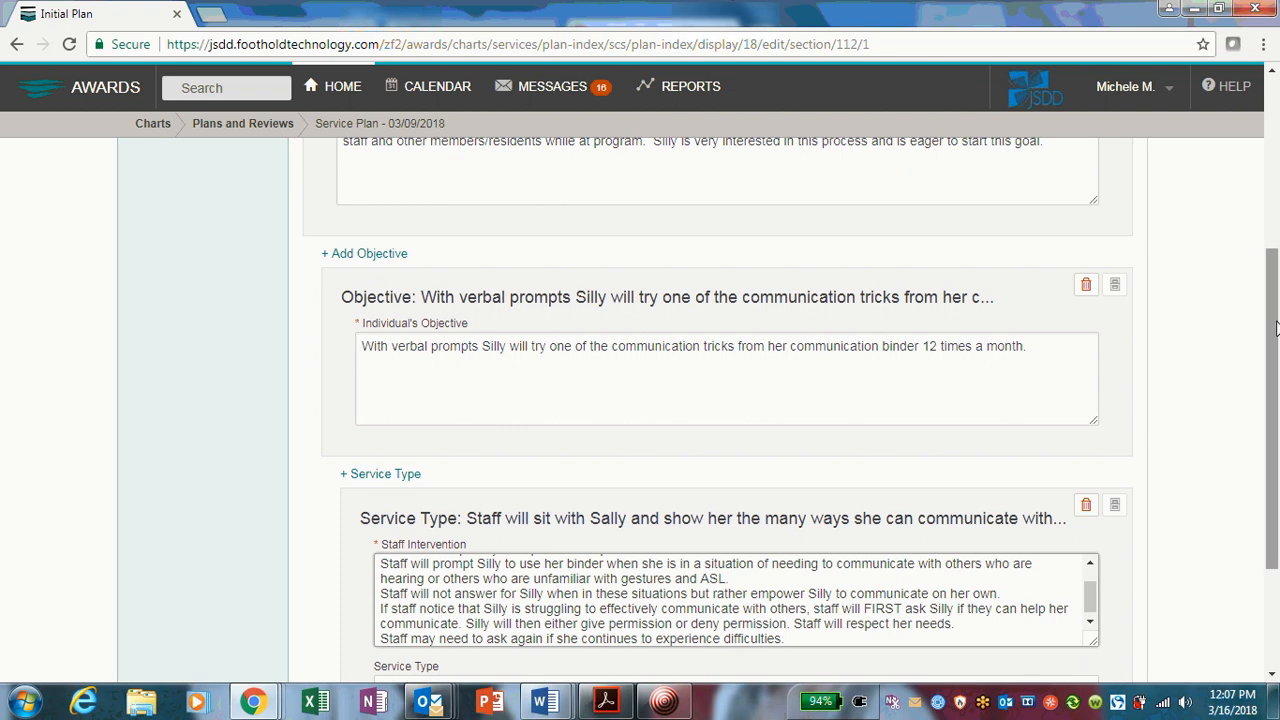
scroll(1136, 450, "down", 2)
left_click_drag(1094, 455, 1090, 553)
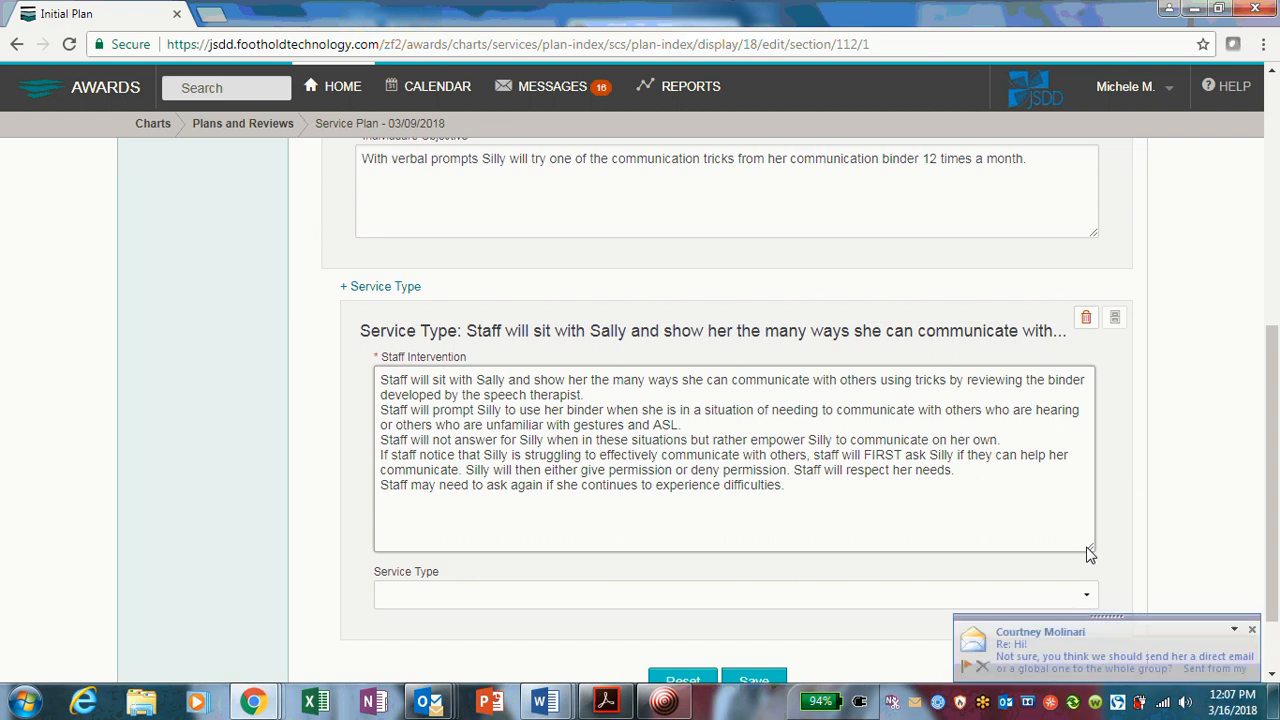
Step: Dismiss the e-mail notification and add the line "Staff will provide verbal encouragement as needed." at the end of the Staff Intervention text
left_click(1251, 630)
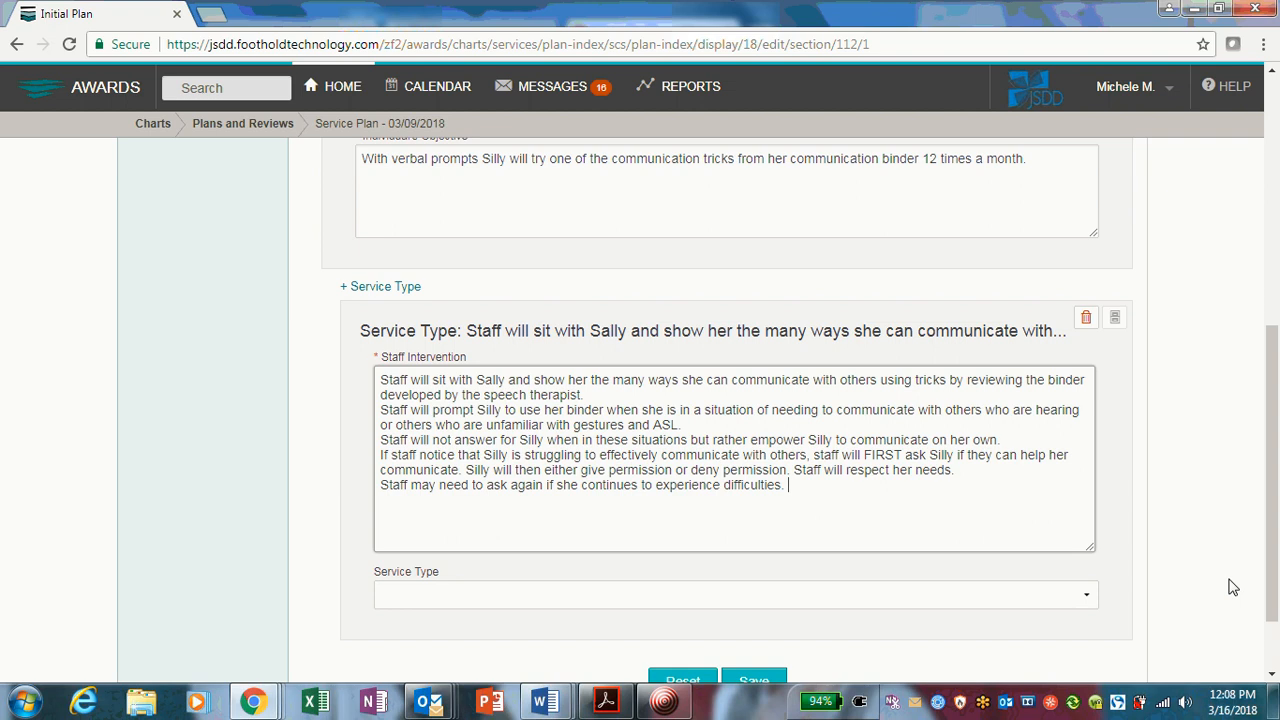
left_click(1233, 588)
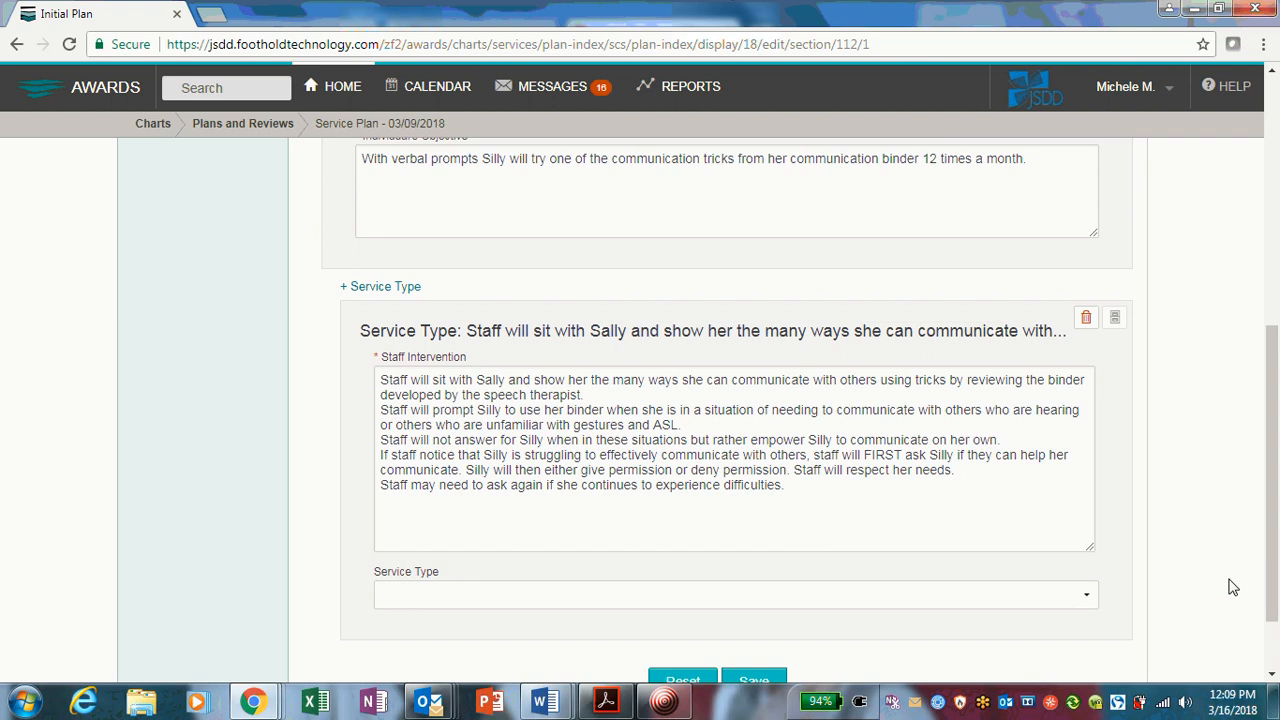
scroll(838, 544, "down", 2)
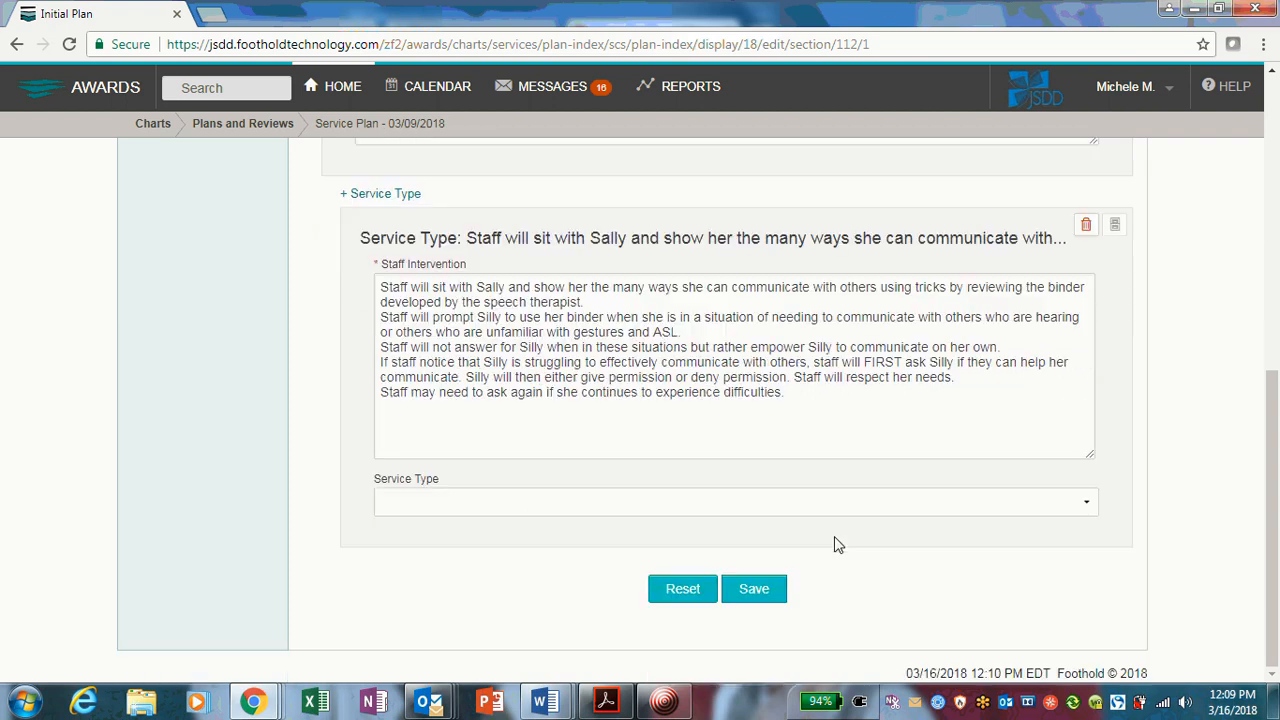
left_click(806, 398)
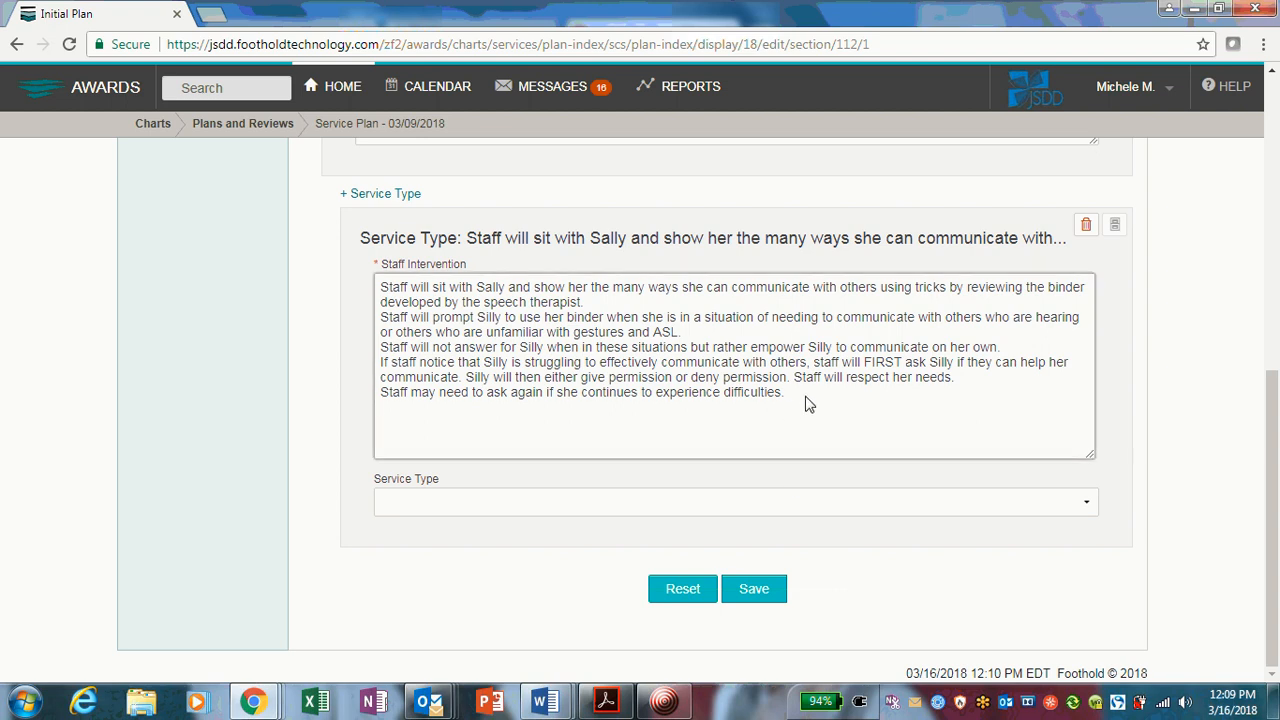
key("Return")
type("Staff will provide verbal en")
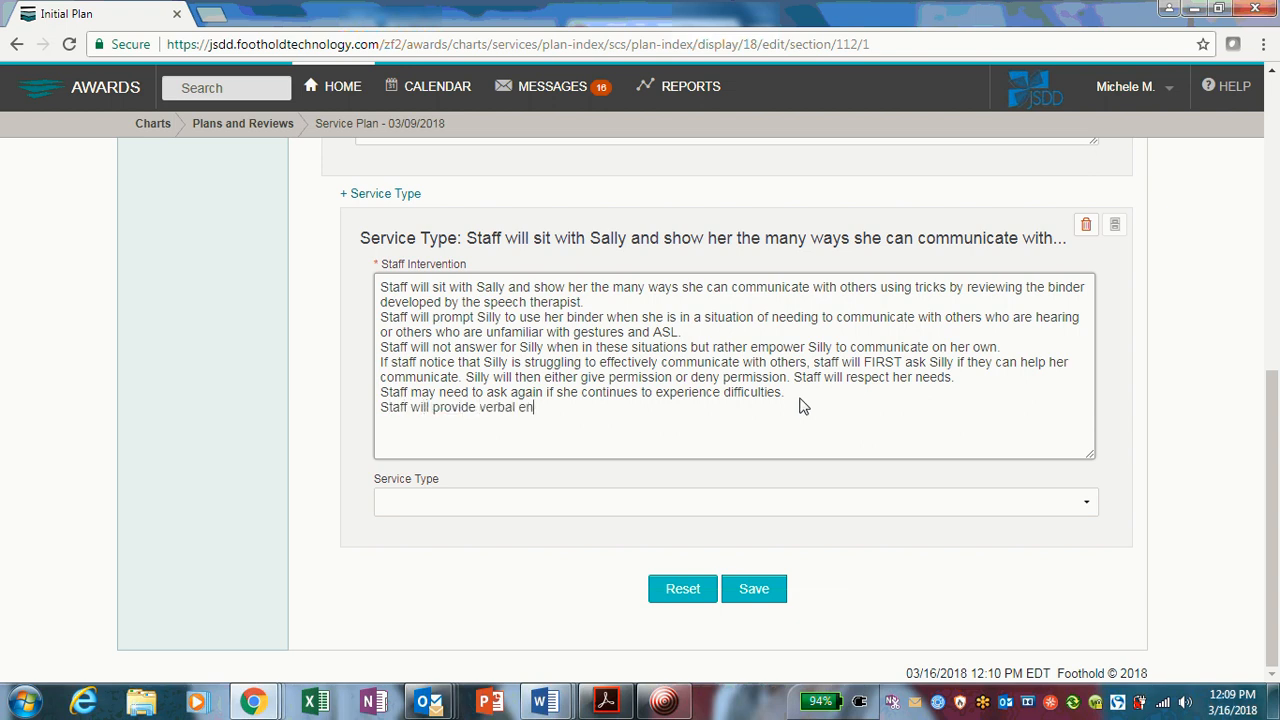
type("couragement as needed.")
Step: Add a final Staff Intervention line stating that "Staff will provide verbal praise when" the resident, by first name, "works on this goal."
key("Return")
type("Staff will p")
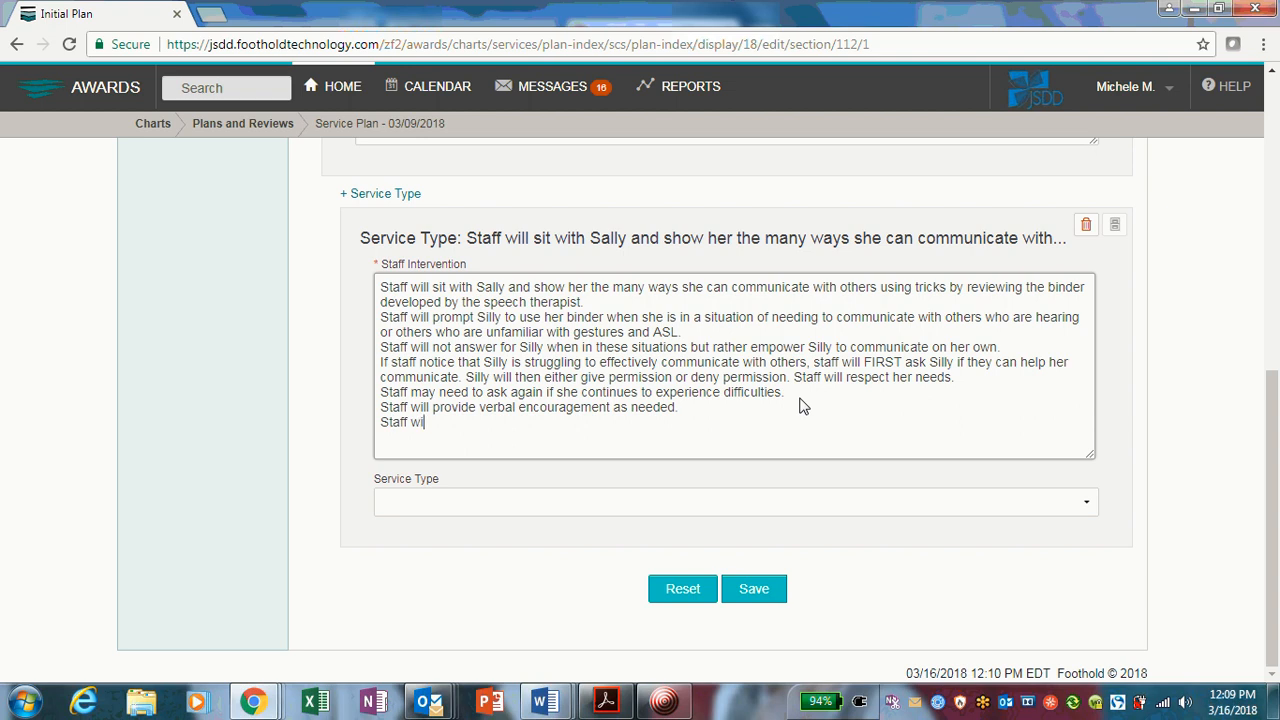
type("rovide verbal prai")
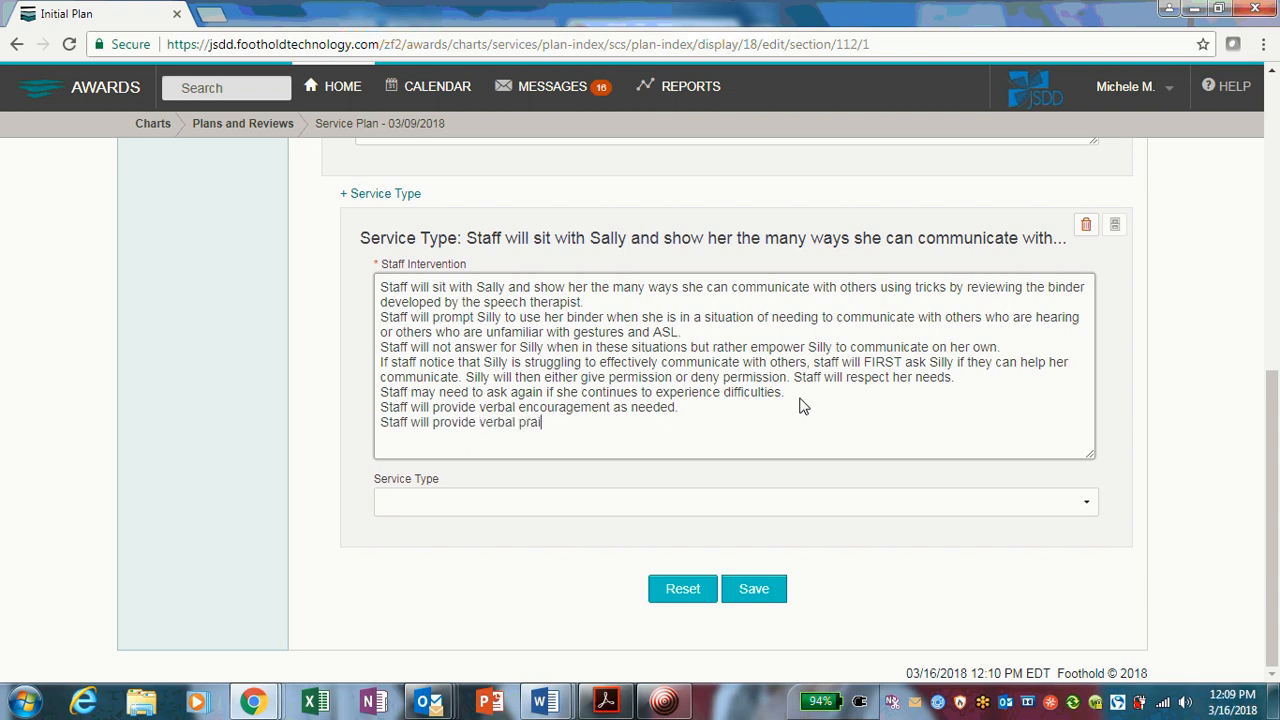
type("se when Silly wokrs")
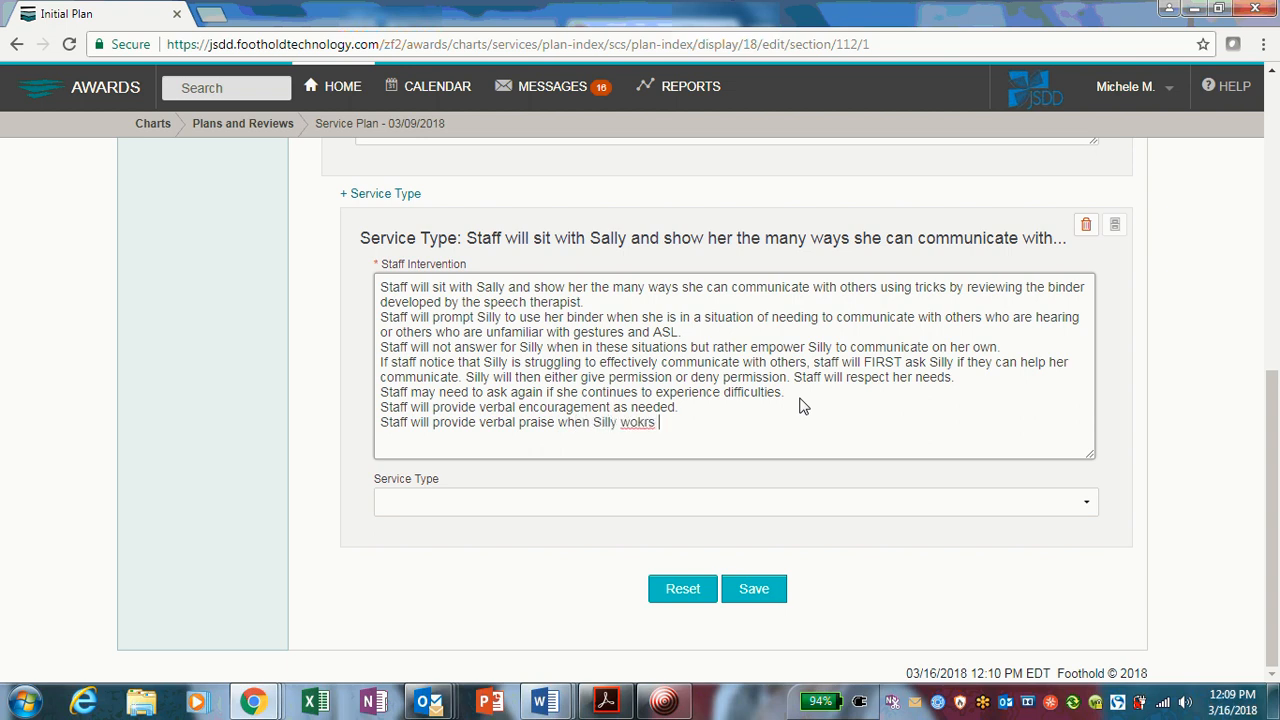
key("BackSpace")
key("BackSpace")
key("BackSpace")
type("rks on this goal.")
Step: Set the intervention's service type to Communication Habilitation and save the goal
left_click(605, 513)
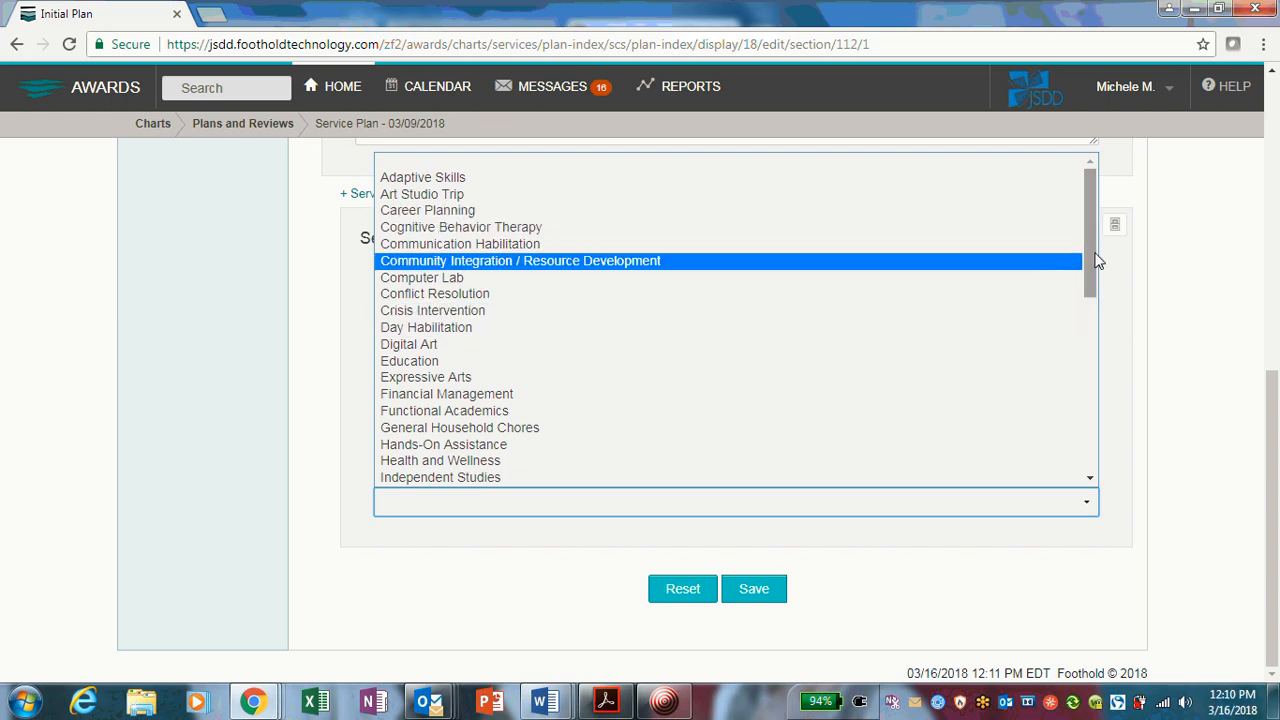
left_click_drag(1092, 262, 1107, 478)
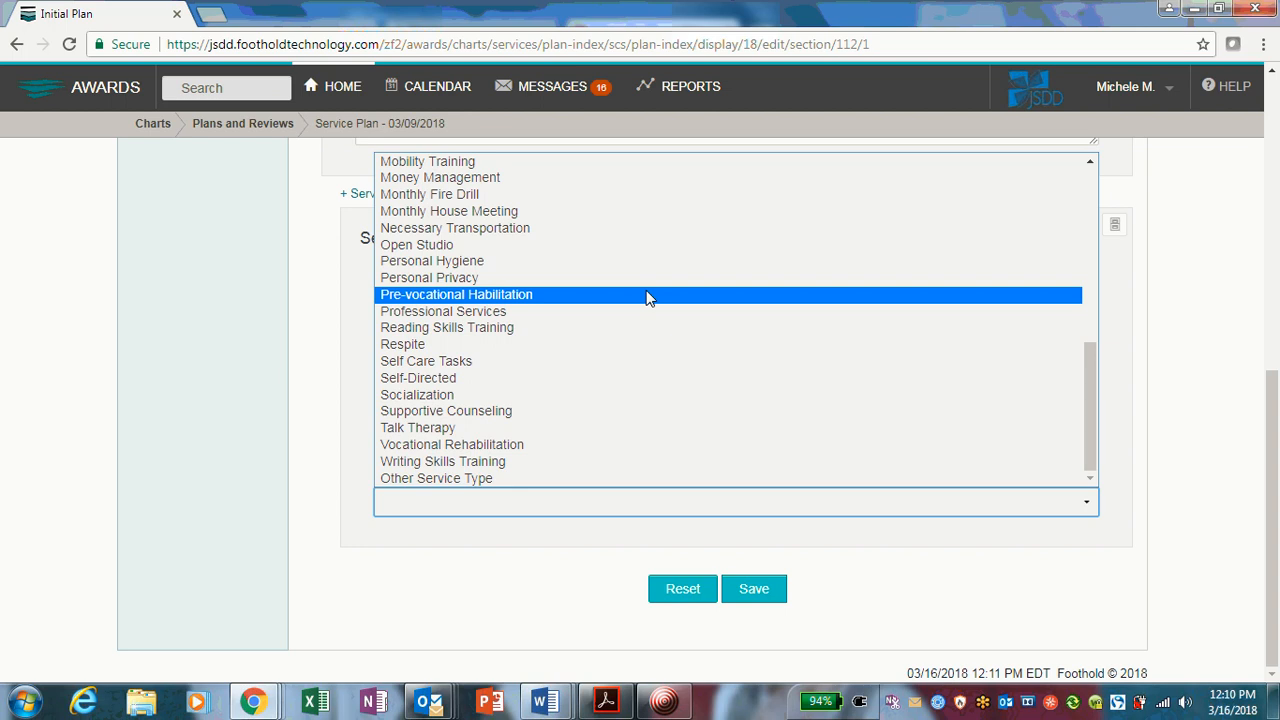
left_click_drag(1094, 391, 1092, 199)
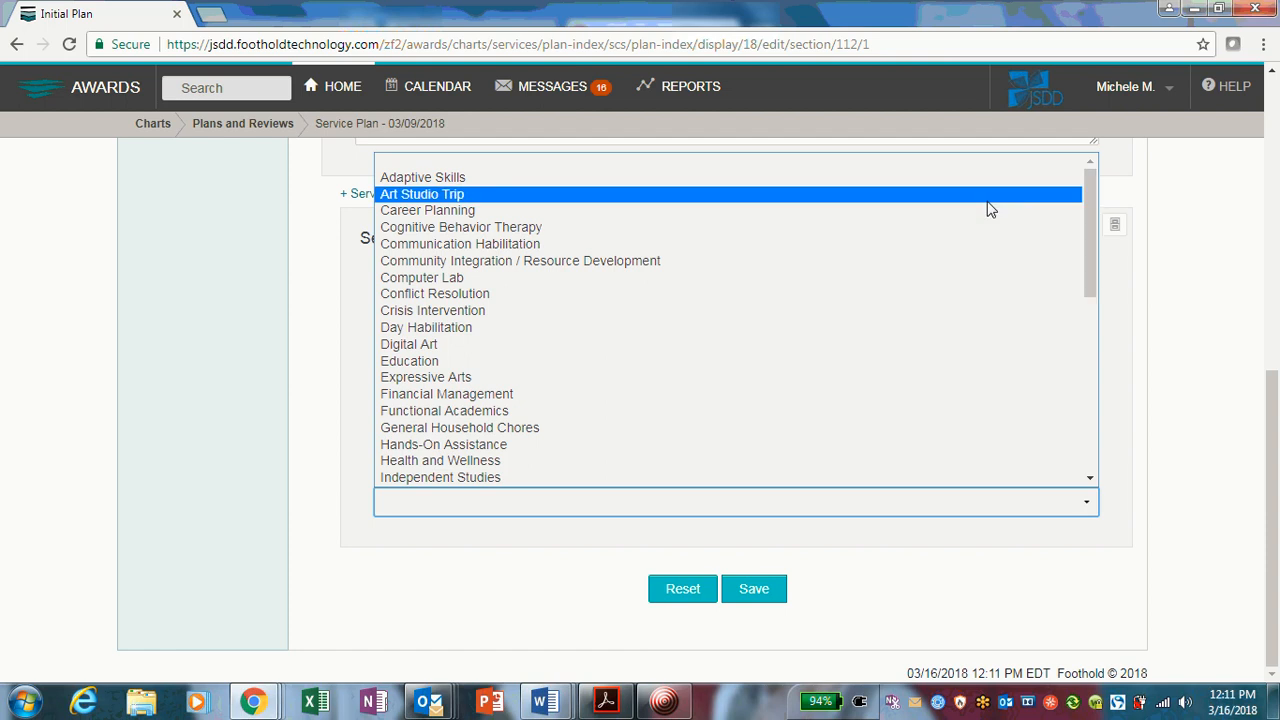
left_click(905, 244)
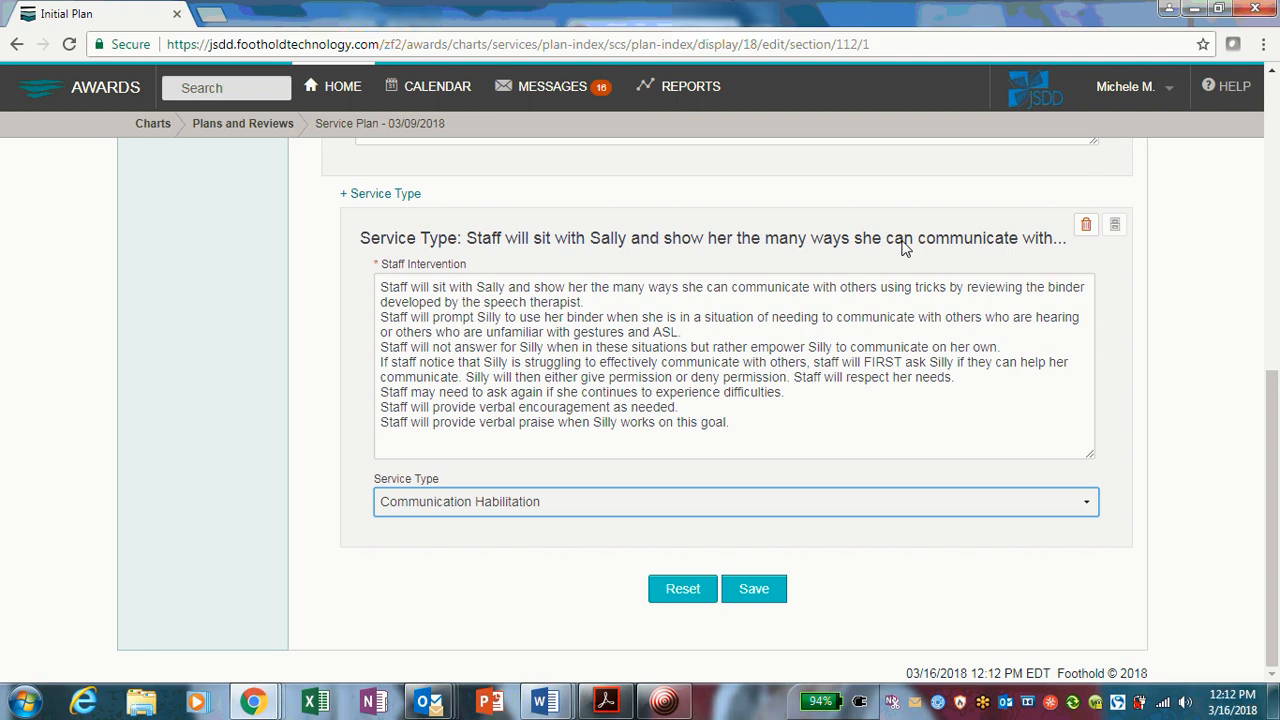
left_click(774, 591)
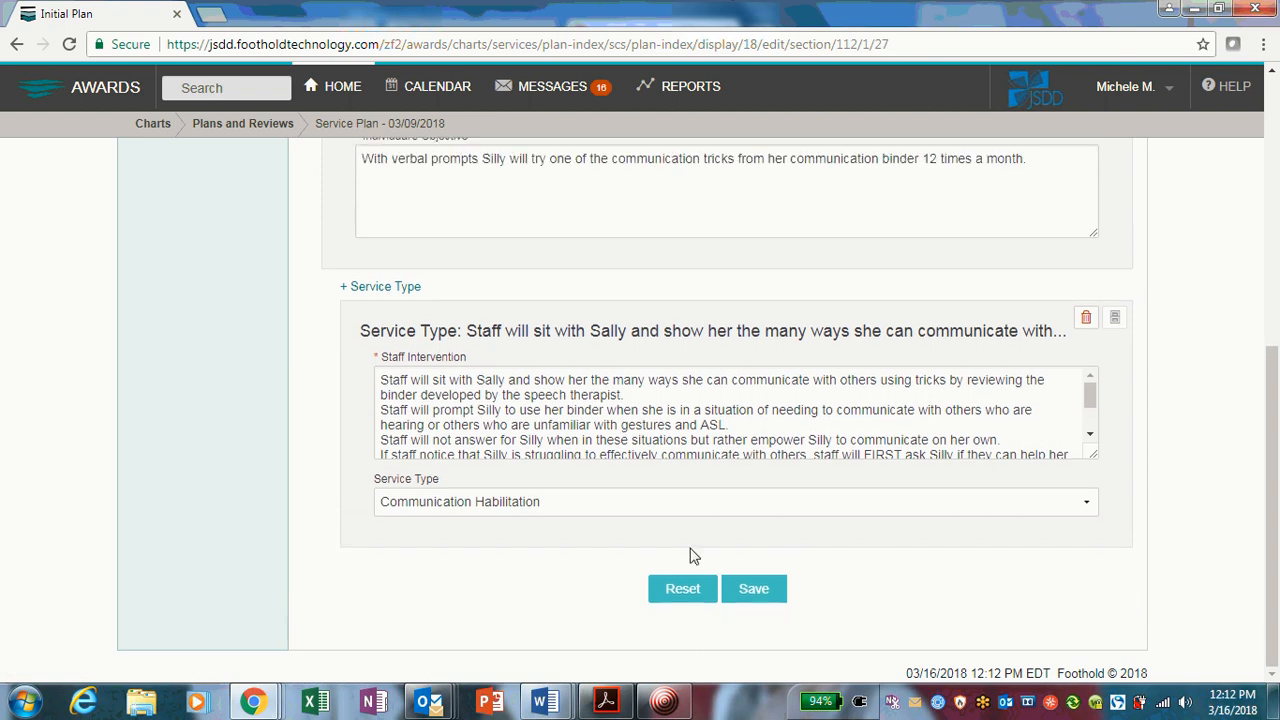
Step: Review the saved goal statement, rationale, objective, staff intervention and service type of the plan
scroll(500, 628, "up", 8)
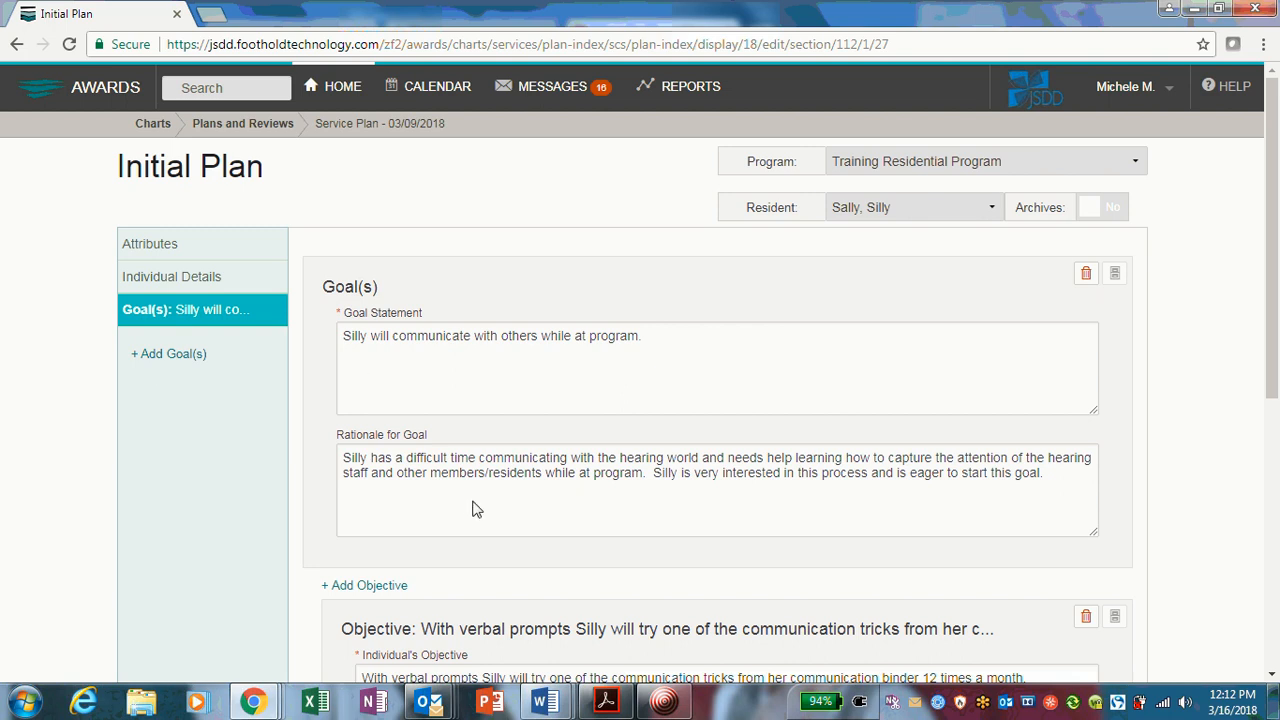
scroll(363, 334, "down", 2)
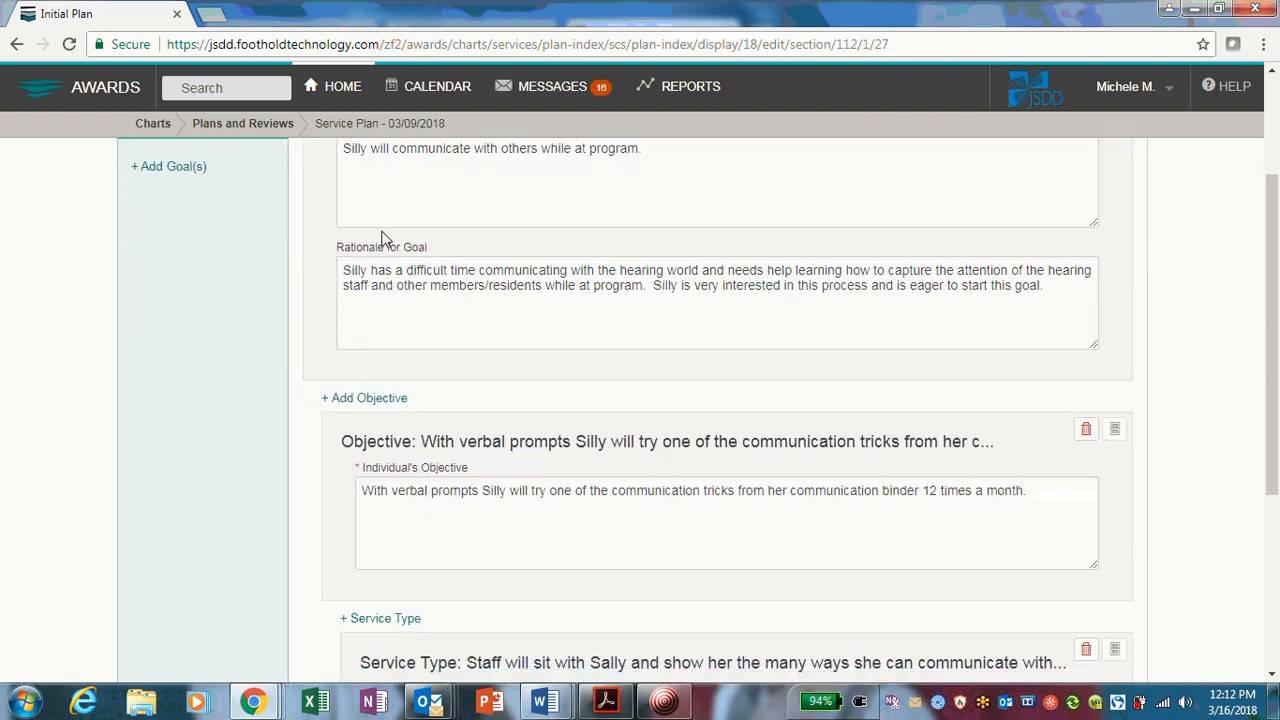
scroll(97, 463, "up", 2)
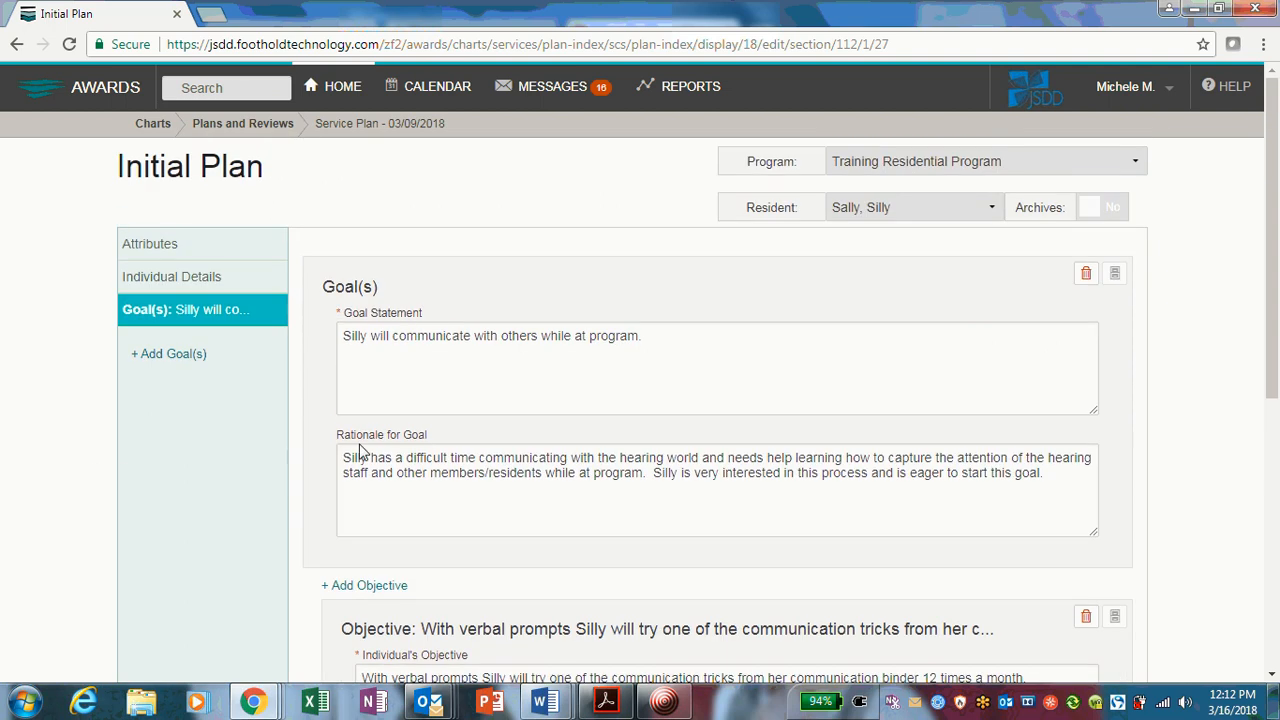
left_click_drag(347, 343, 677, 369)
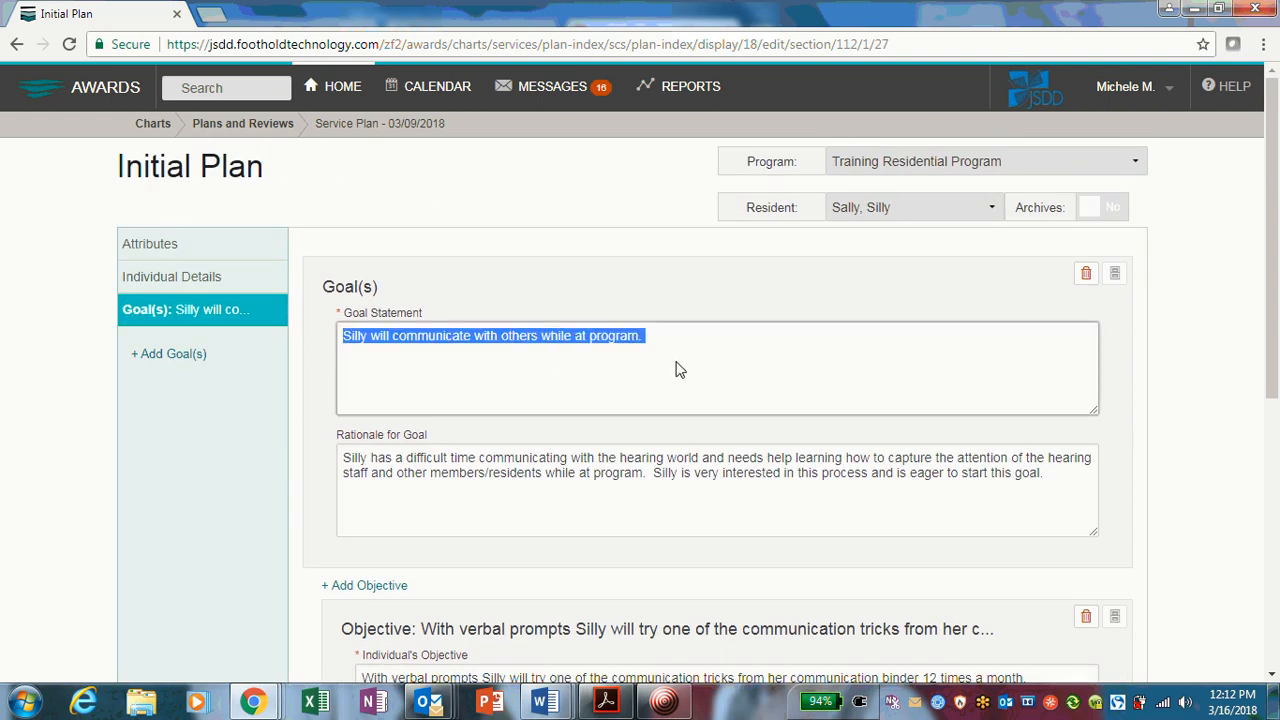
scroll(677, 369, "down", 1)
scroll(687, 413, "down", 2)
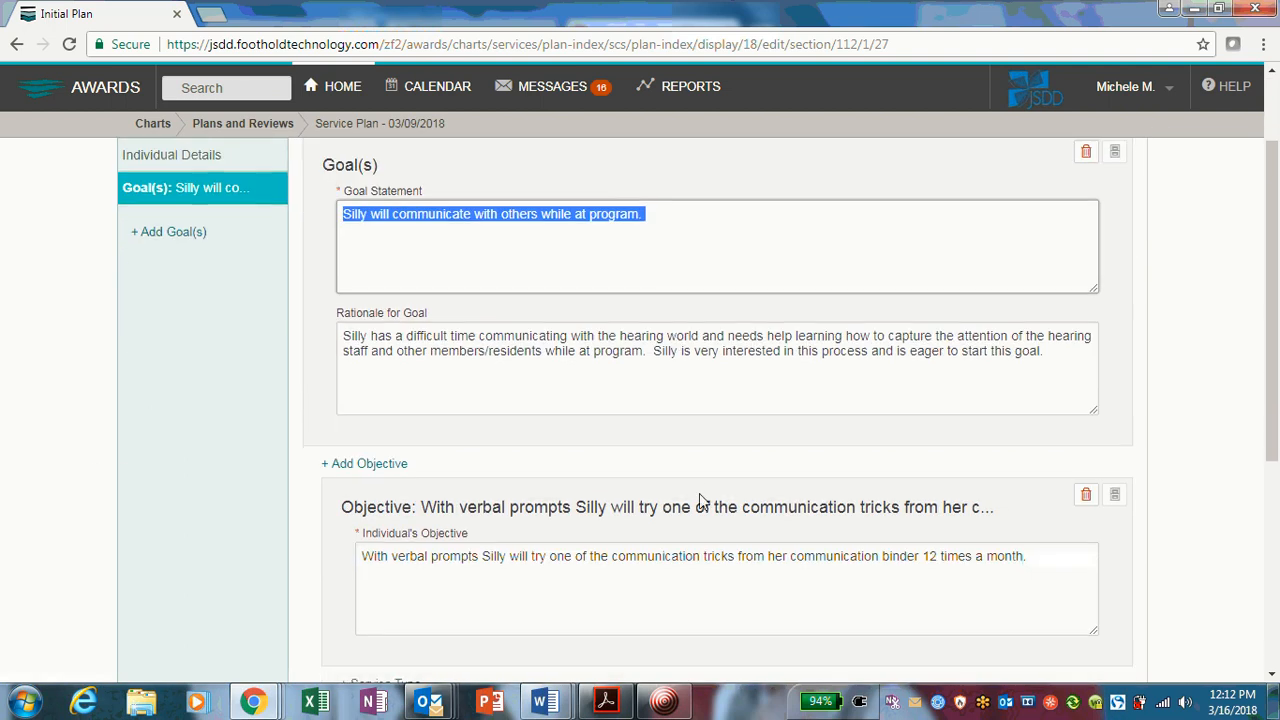
scroll(458, 528, "down", 4)
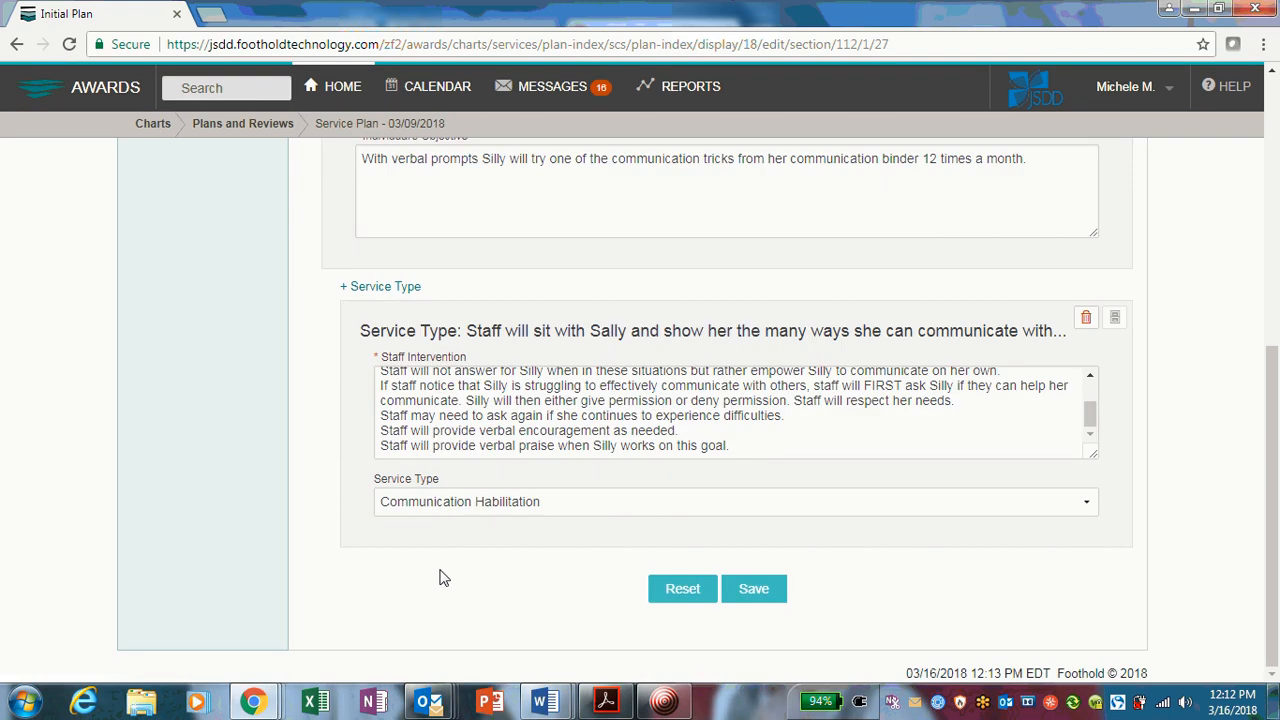
scroll(443, 577, "up", 2)
scroll(425, 540, "up", 1)
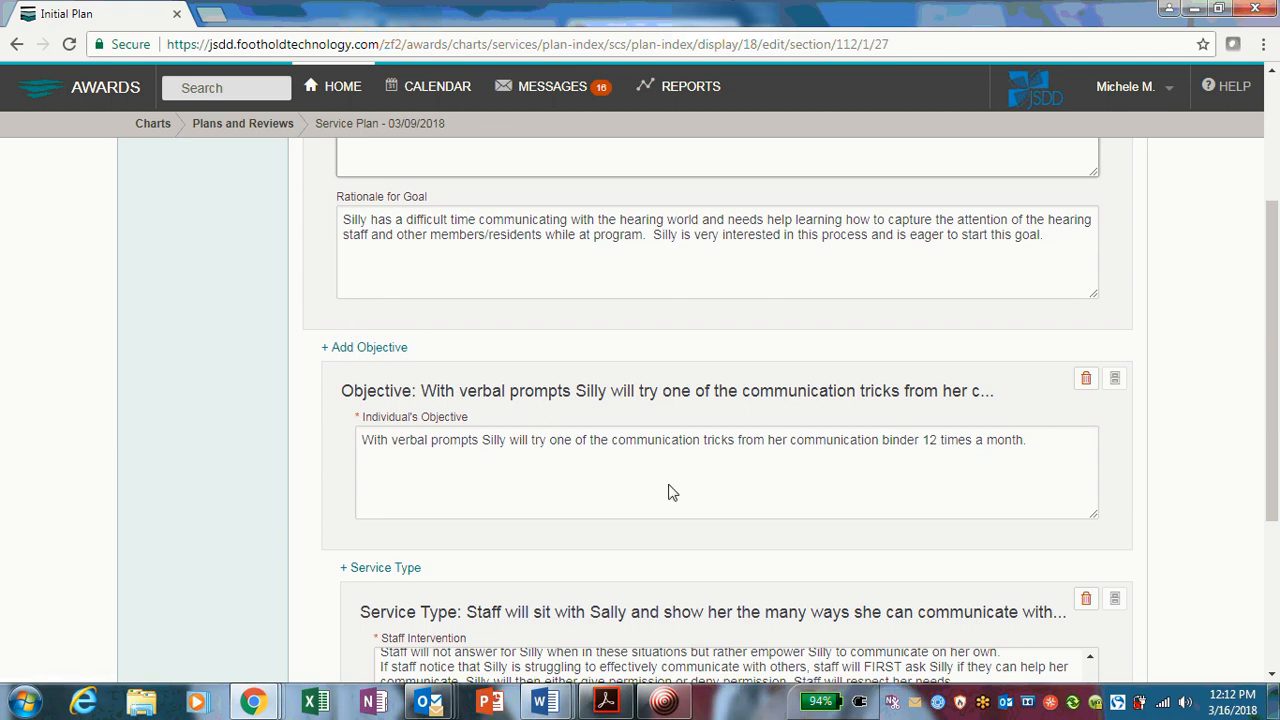
scroll(1272, 378, "up", 1)
left_click_drag(1272, 378, 1275, 292)
left_click(1241, 314)
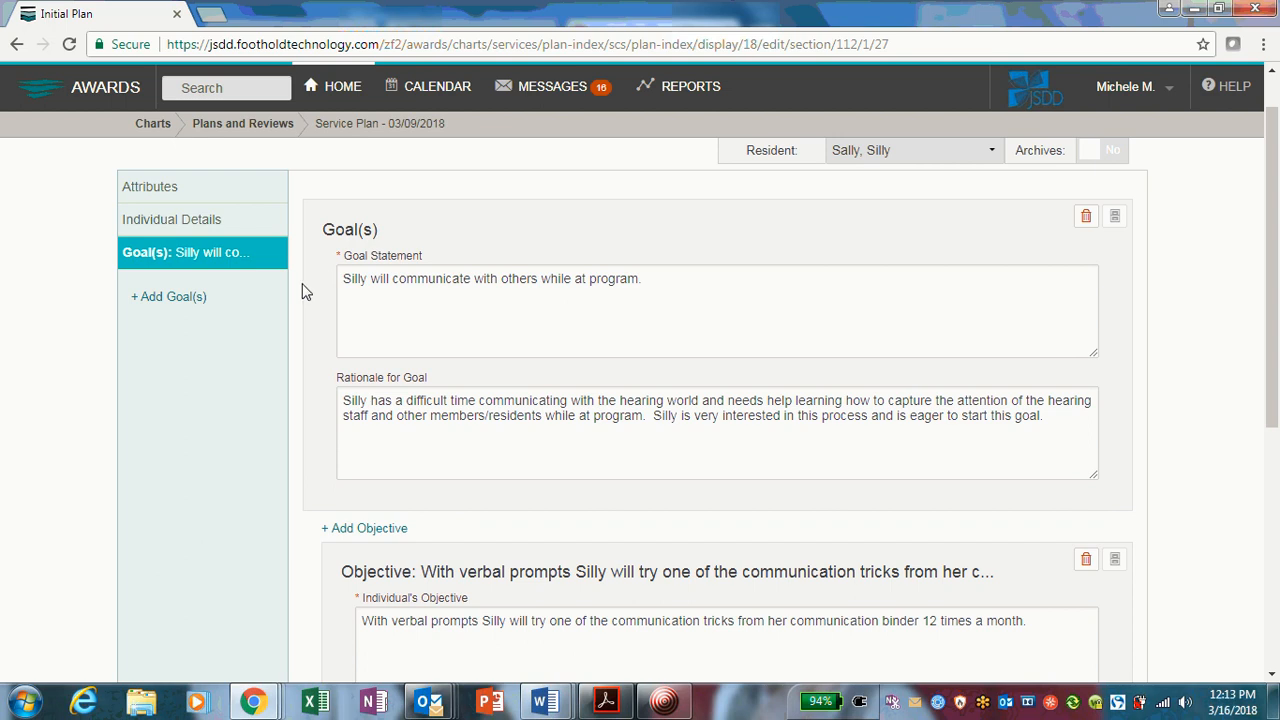
scroll(307, 287, "down", 4)
scroll(307, 287, "down", 1)
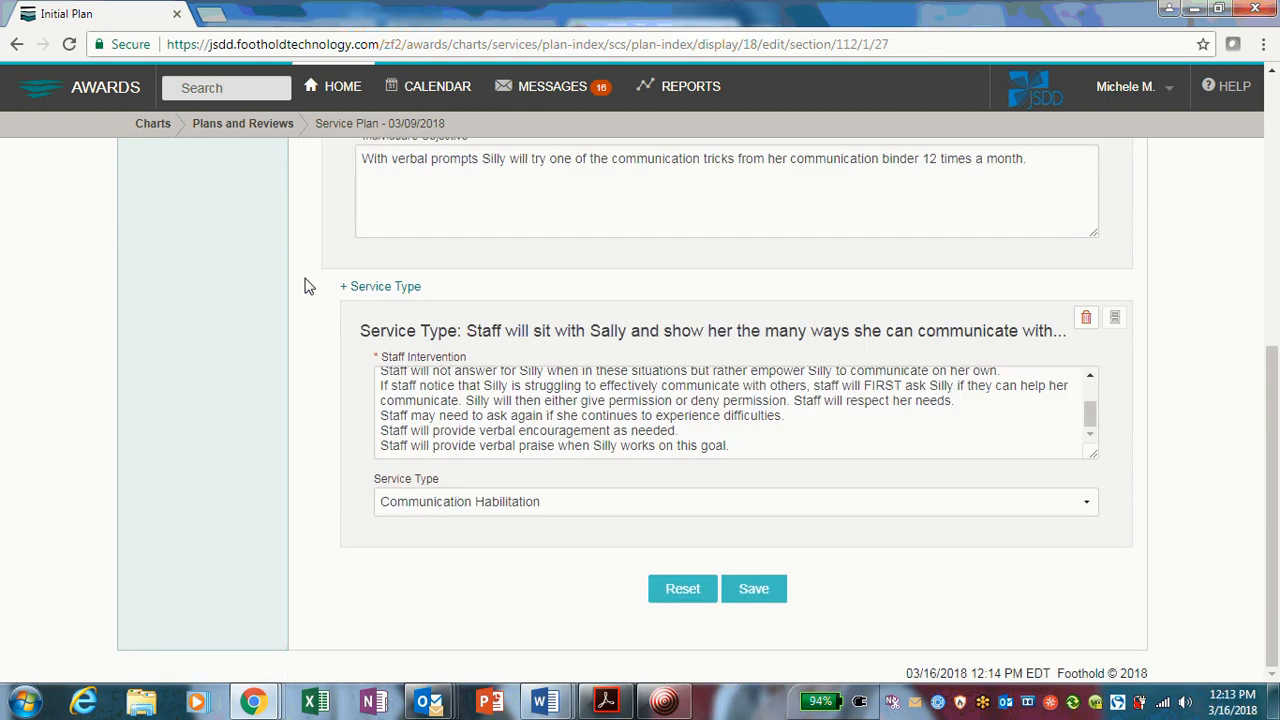
scroll(307, 287, "up", 5)
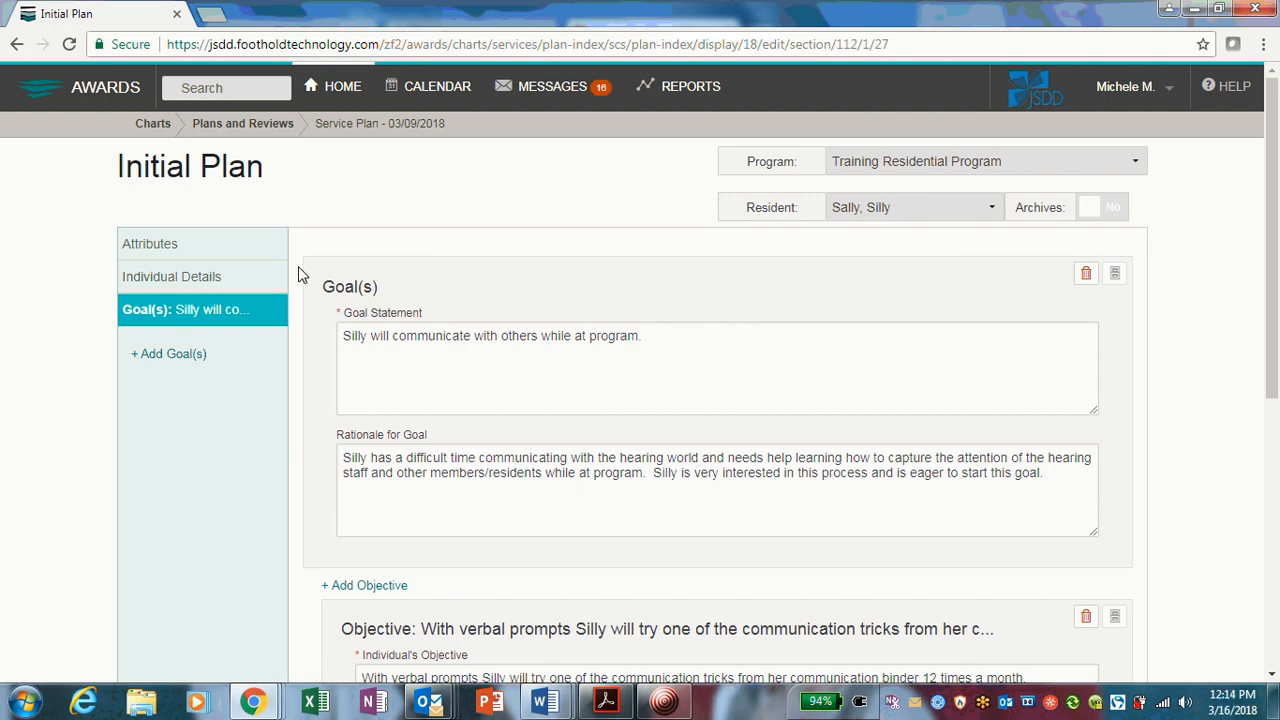
Step: Set the effective date in the plan's attributes to 03/09/2018
left_click(230, 250)
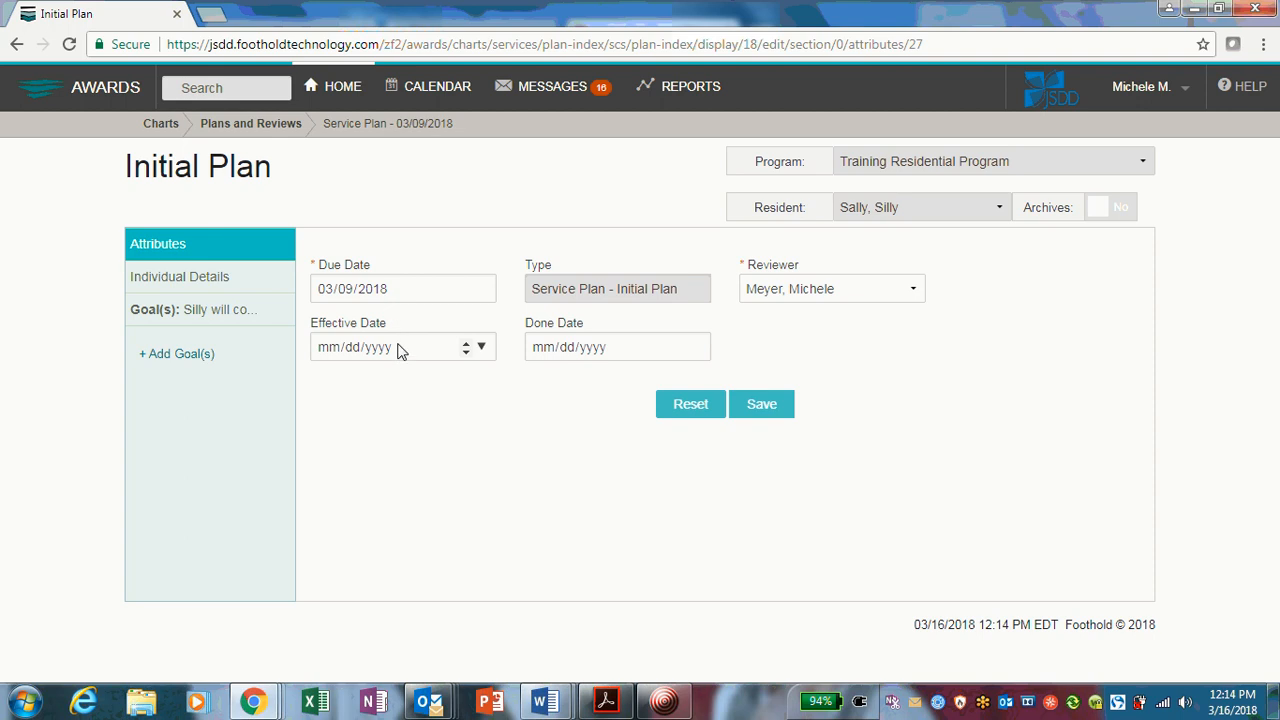
left_click(481, 347)
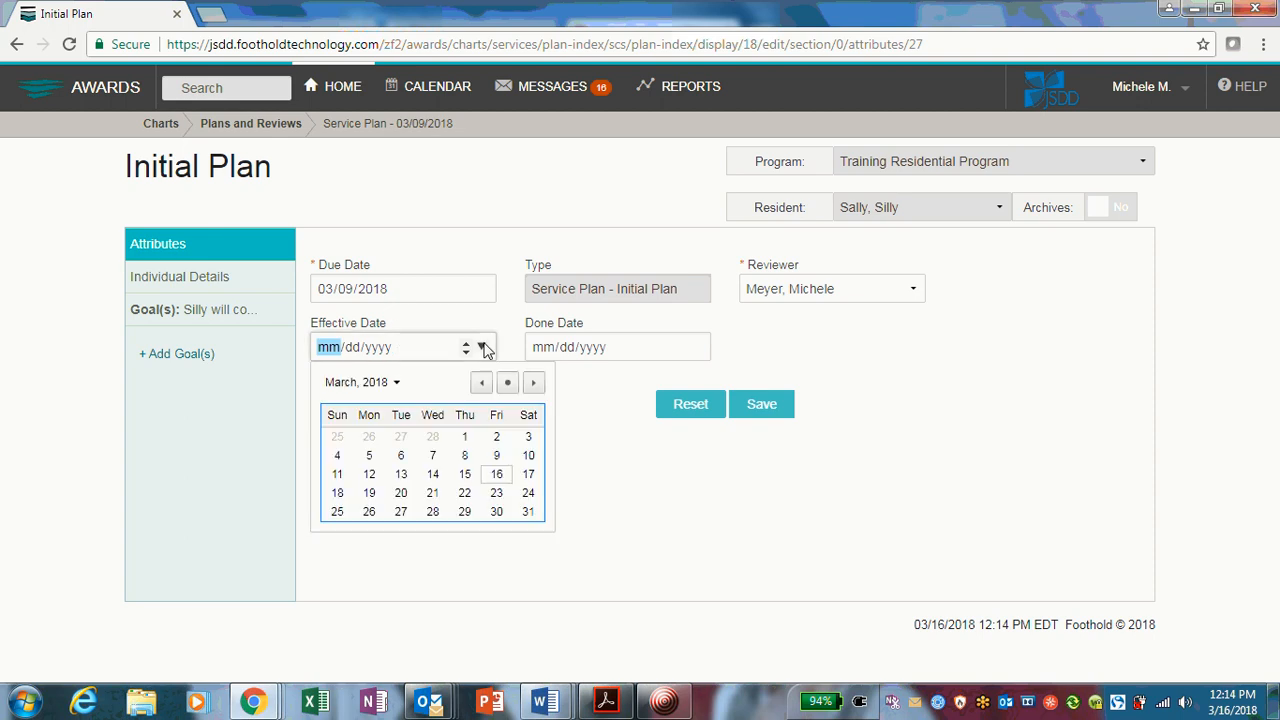
left_click(497, 457)
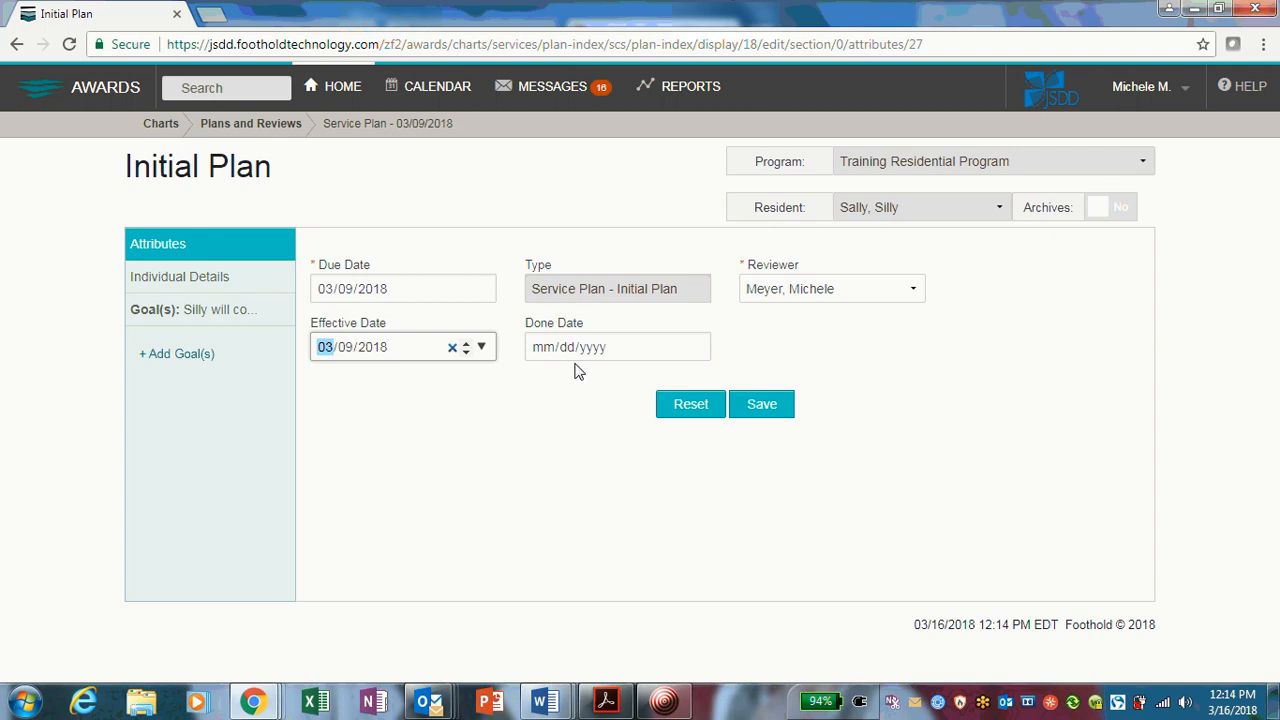
Step: Set the plan's done date to 03/05/2018 and save the attributes, accepting the record lock
left_click(615, 347)
left_click(697, 347)
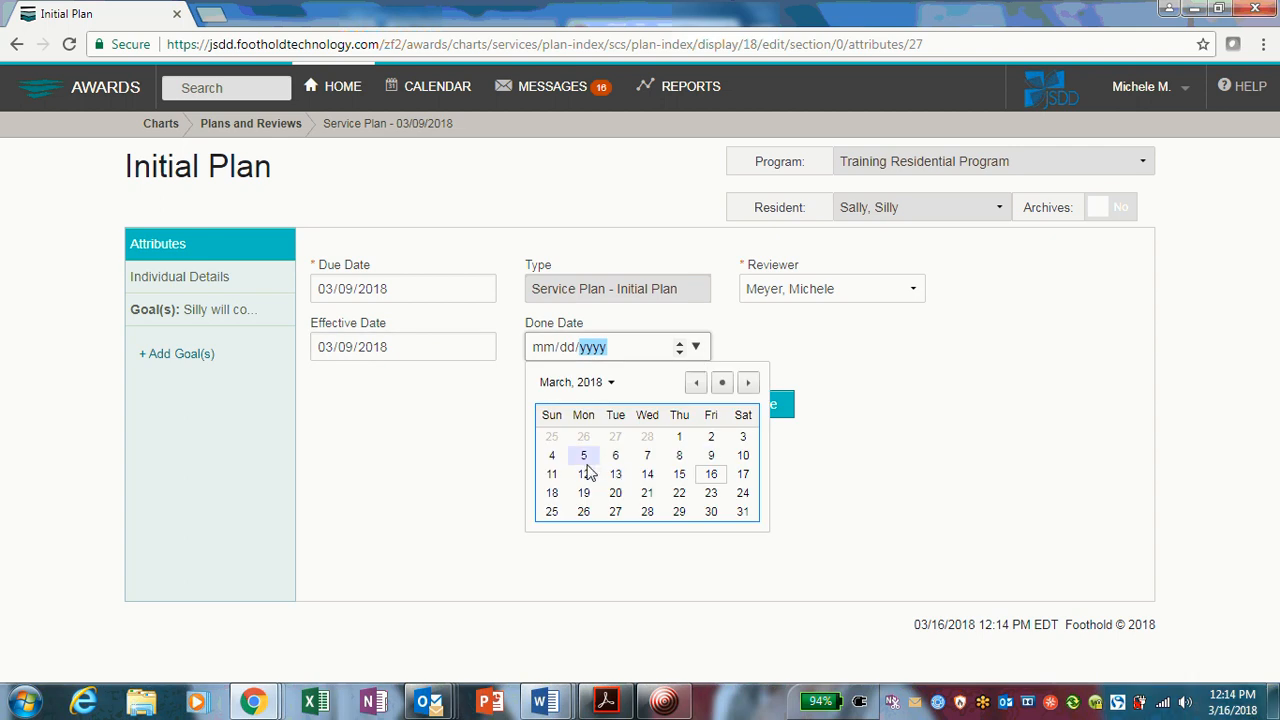
left_click(584, 456)
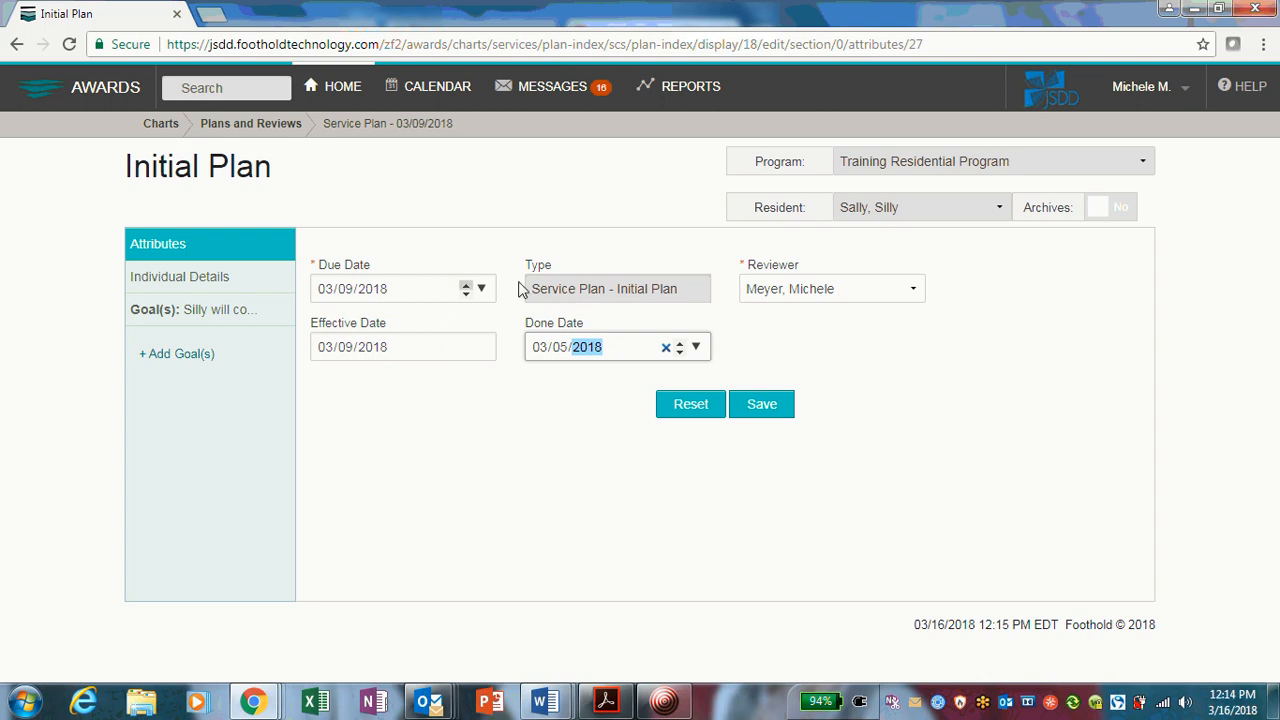
left_click(817, 341)
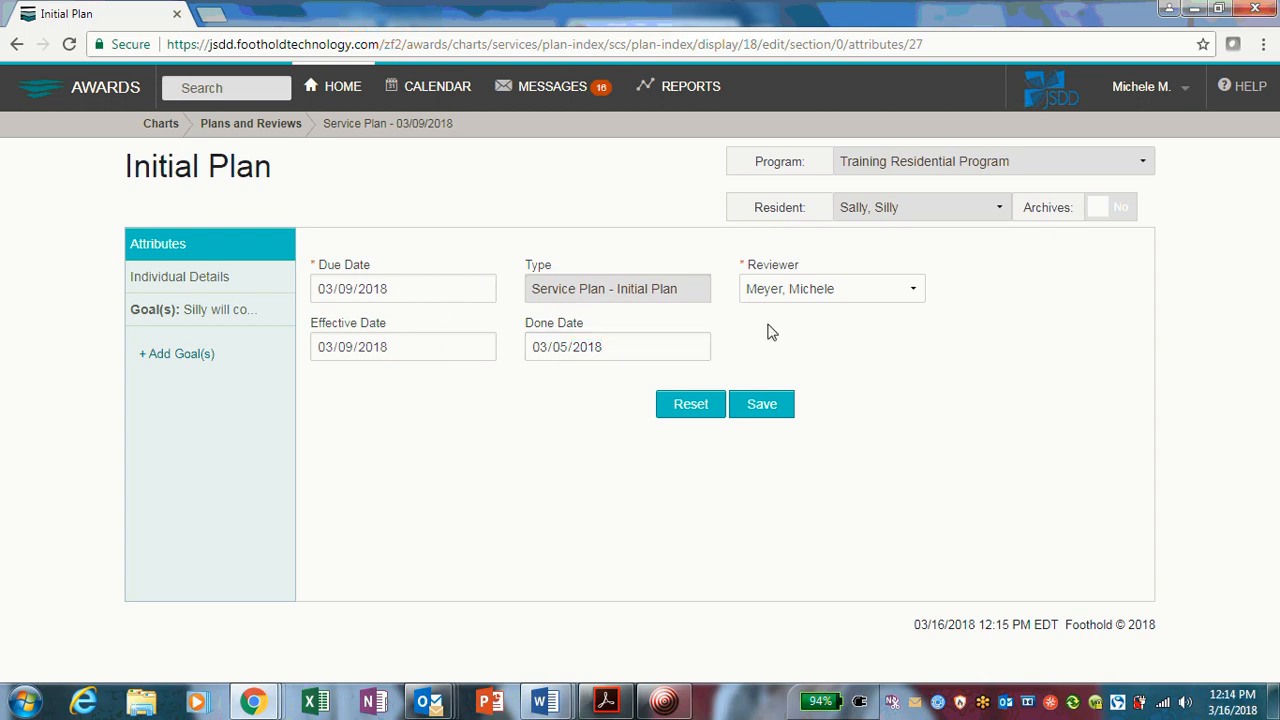
left_click(762, 410)
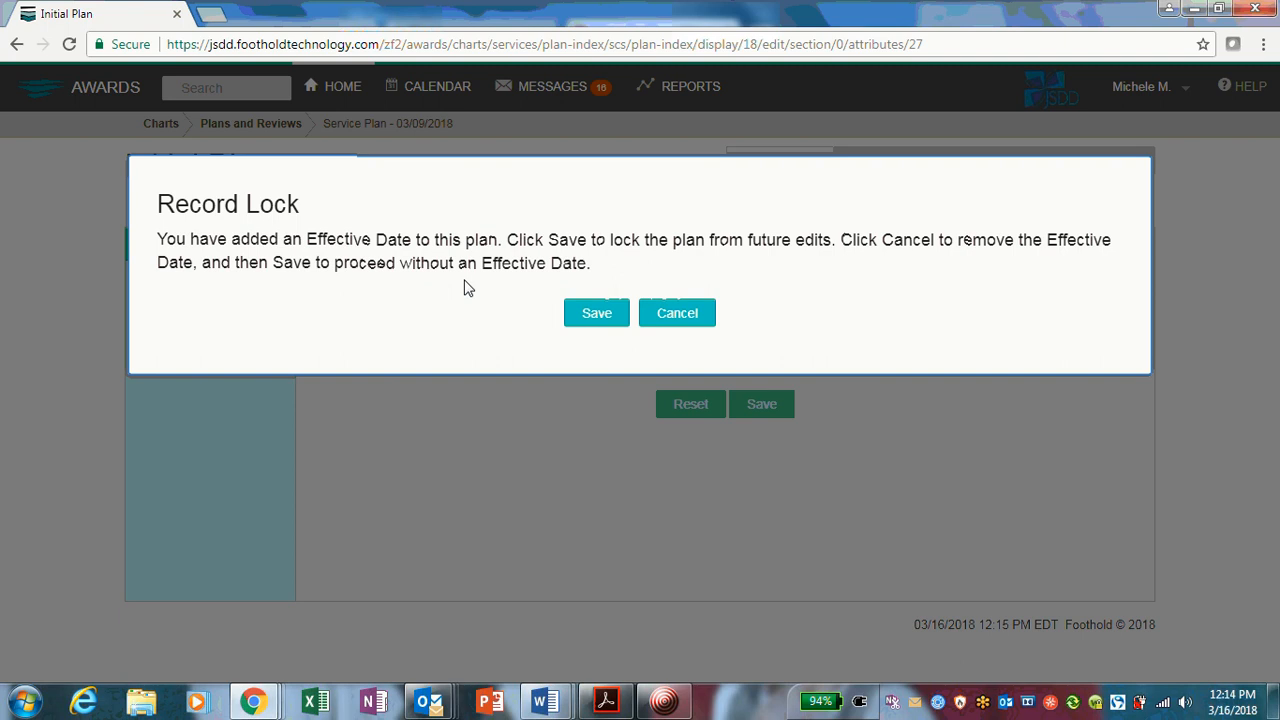
left_click(582, 316)
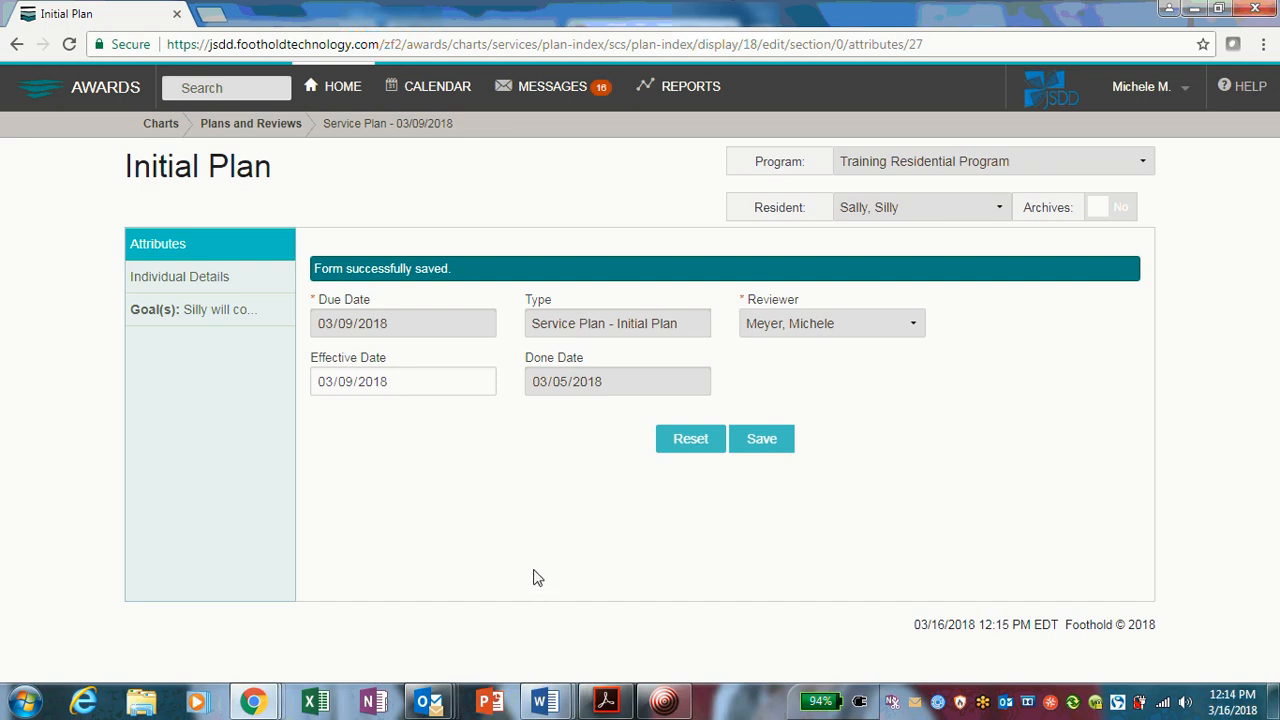
Step: Open the resident's individual Daily Tracking Record for 03/16/2018 in daily display and review the goal's implementation plan text
left_click(344, 89)
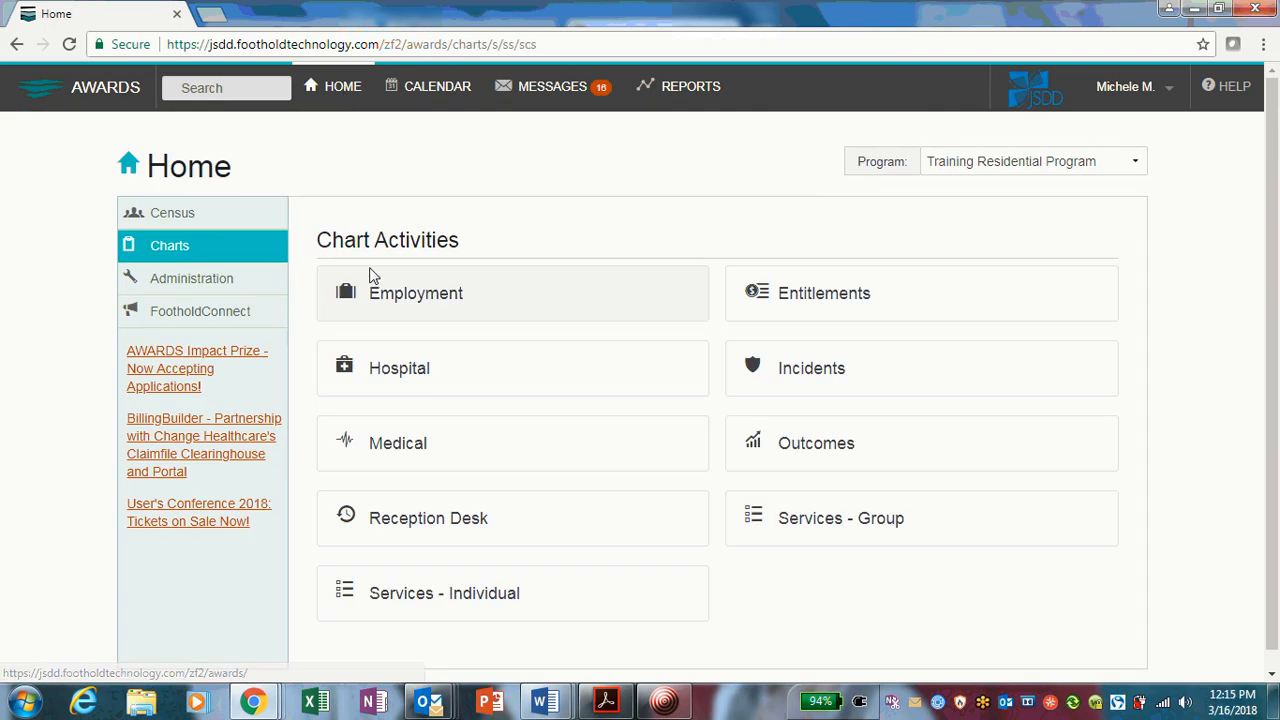
scroll(380, 300, "down", 1)
left_click(434, 566)
scroll(423, 591, "down", 3)
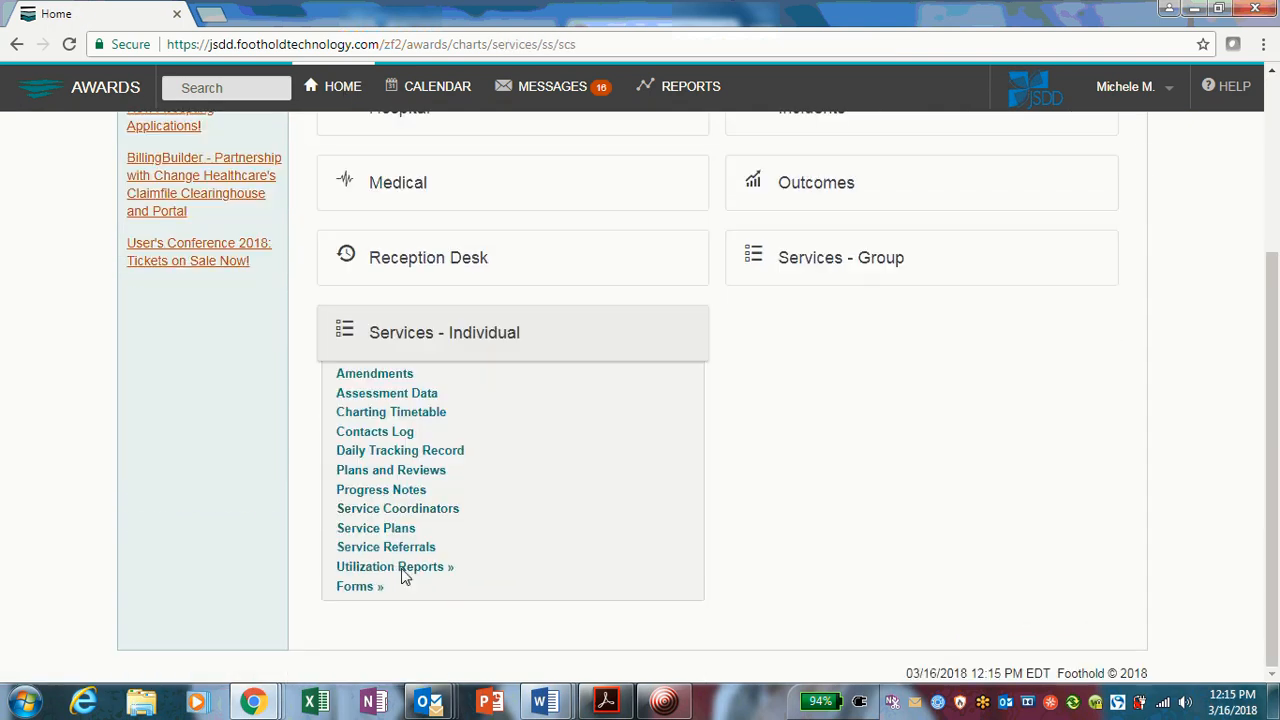
left_click(390, 452)
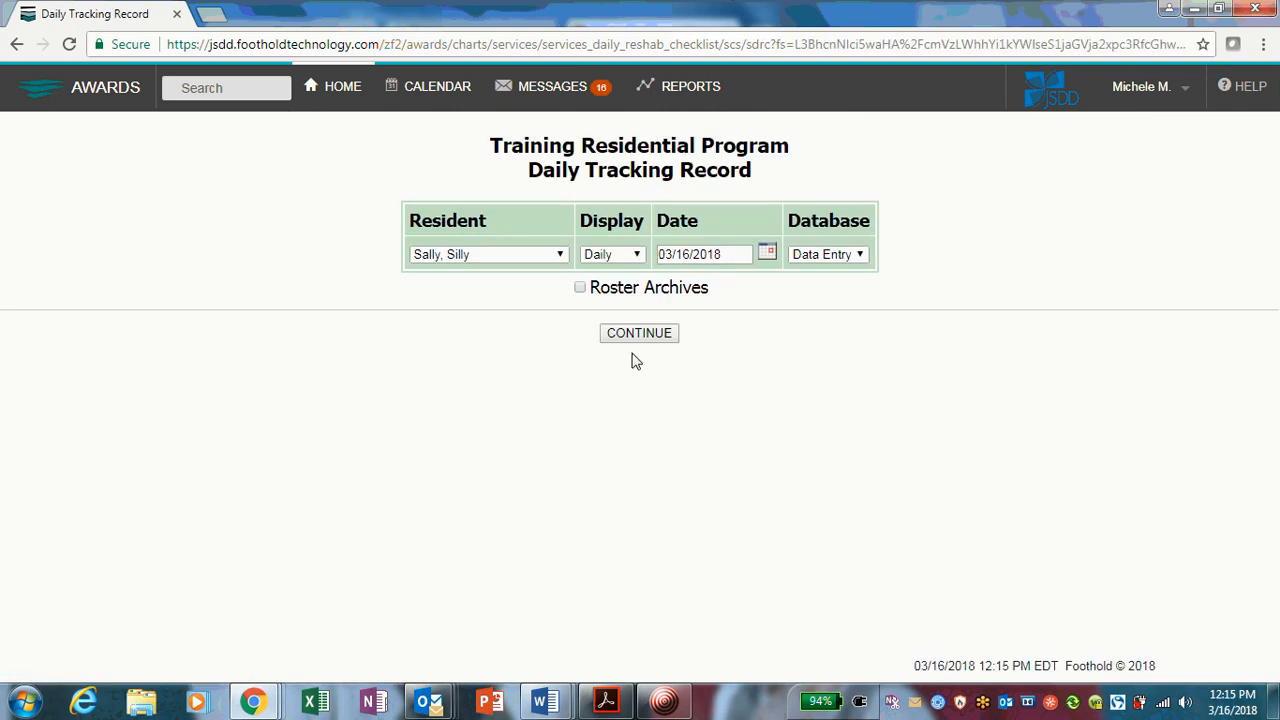
left_click(640, 335)
scroll(638, 350, "down", 2)
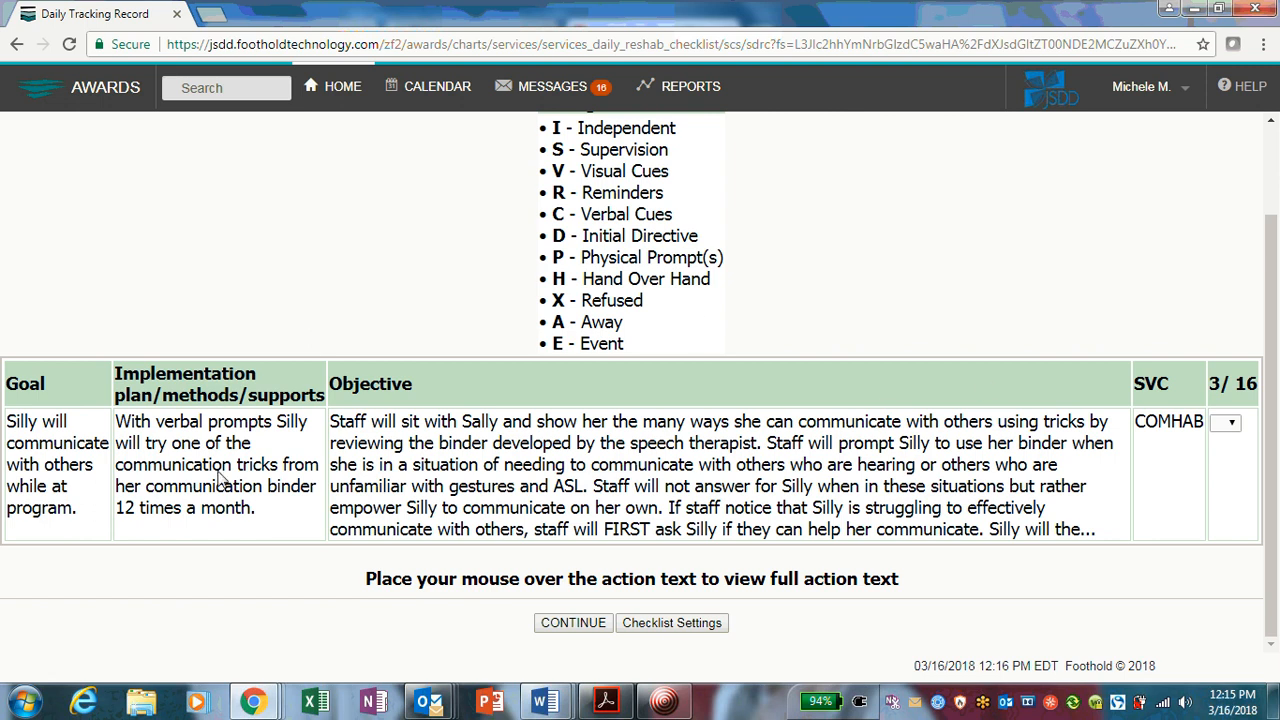
left_click_drag(116, 421, 292, 517)
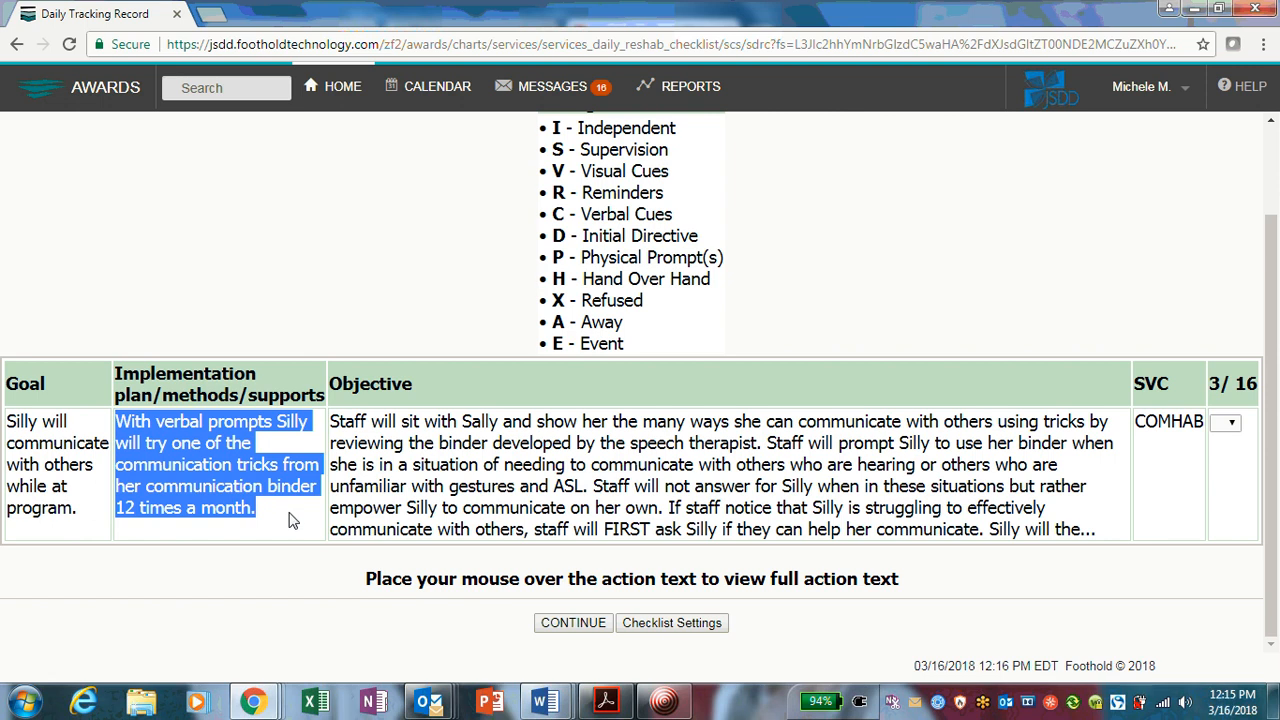
left_click(291, 290)
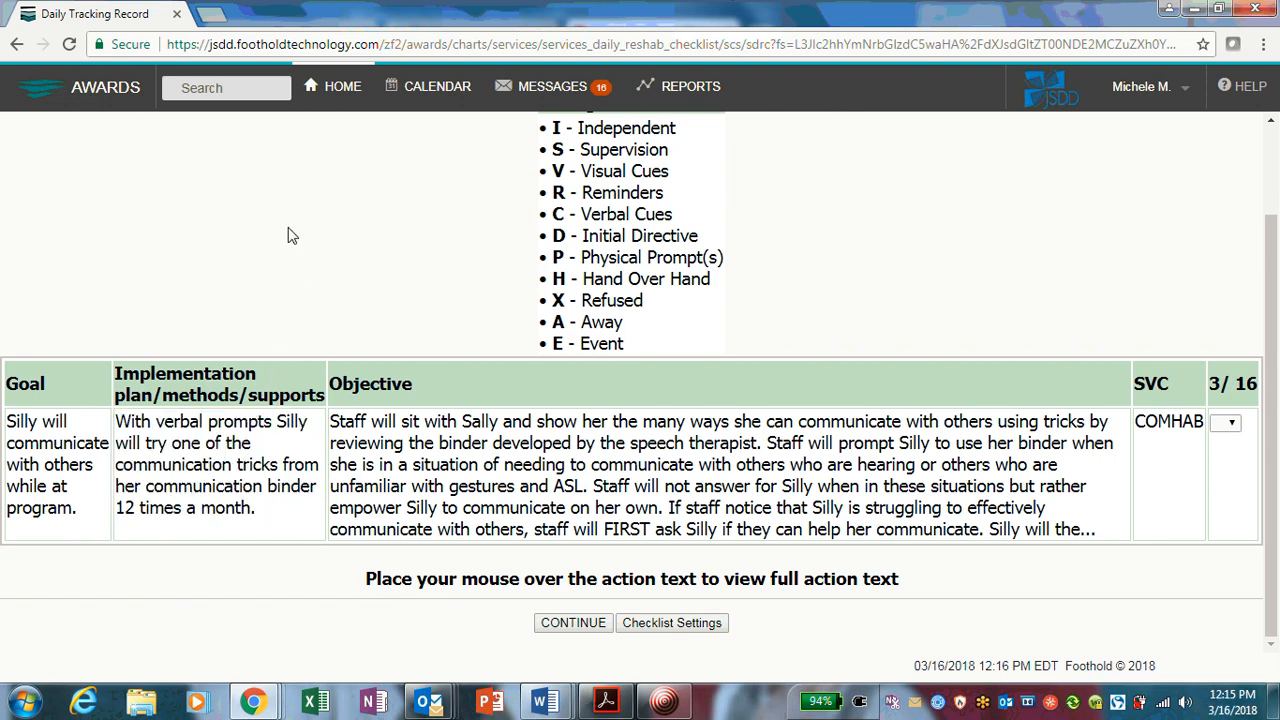